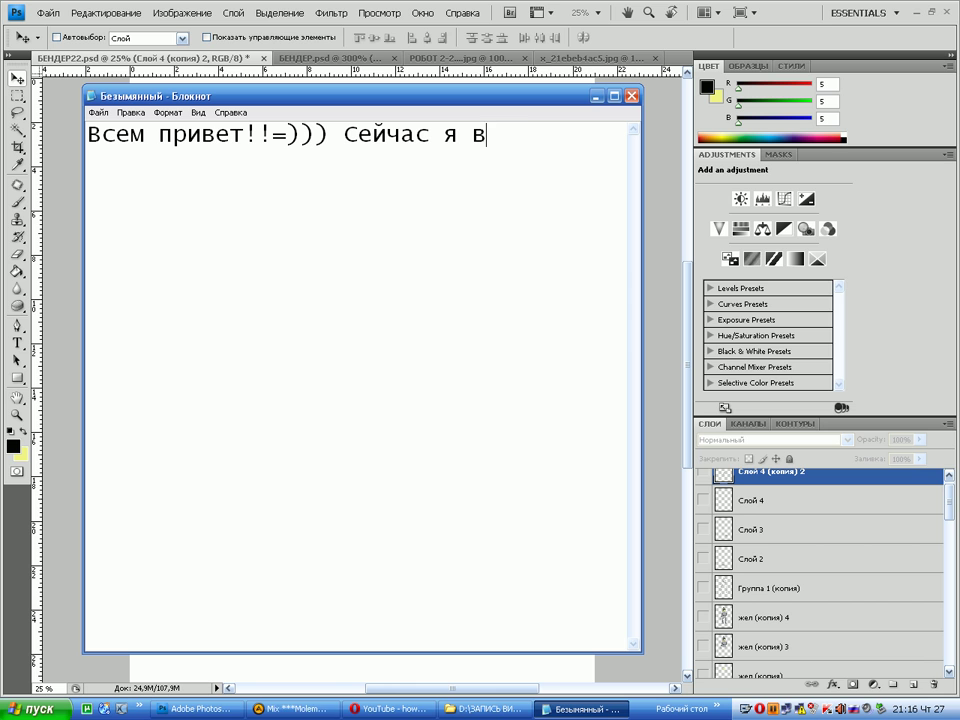
Complete the greeting in the note so it ends with "вам покажу как с помощью фотошопа срисовать картинку!!=))"
{"action": "type", "text": "покажу"}
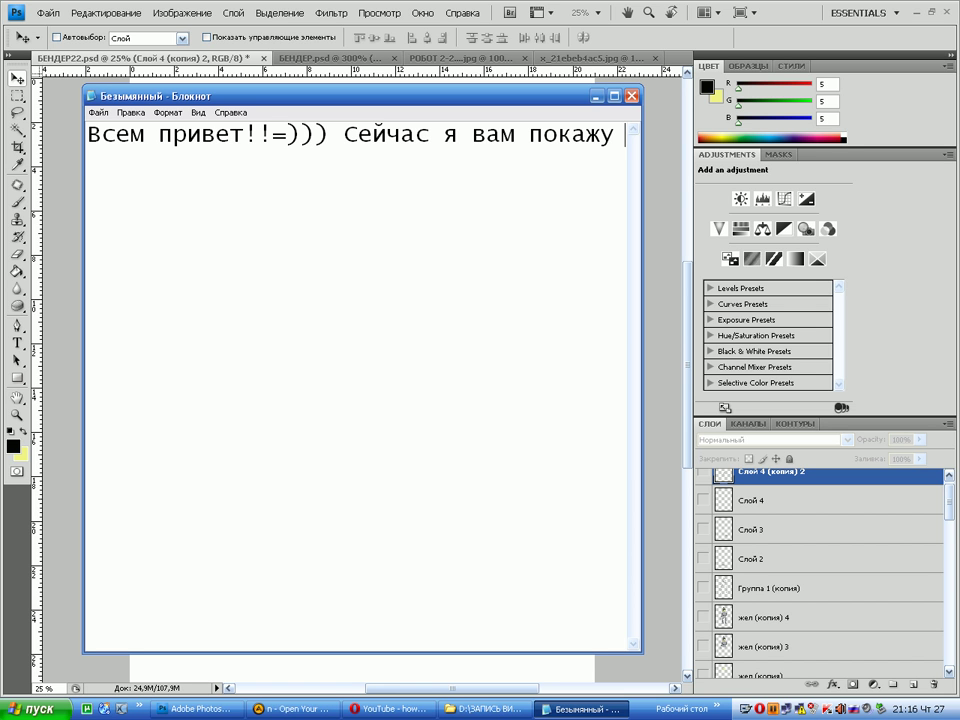
{"action": "type", "text": " как "}
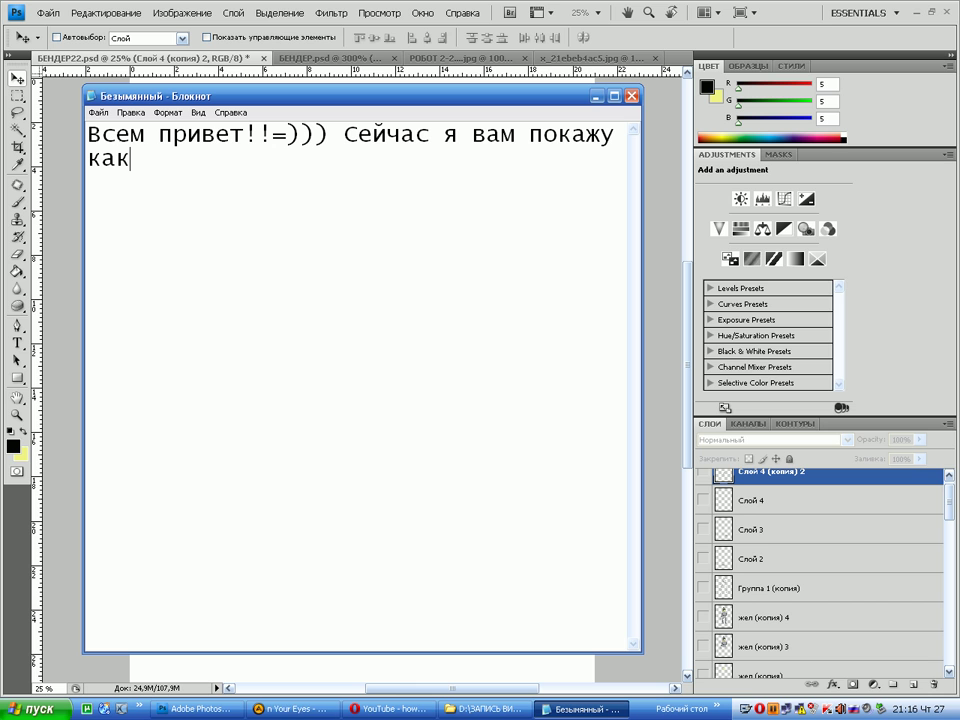
{"action": "type", "text": "с помо"}
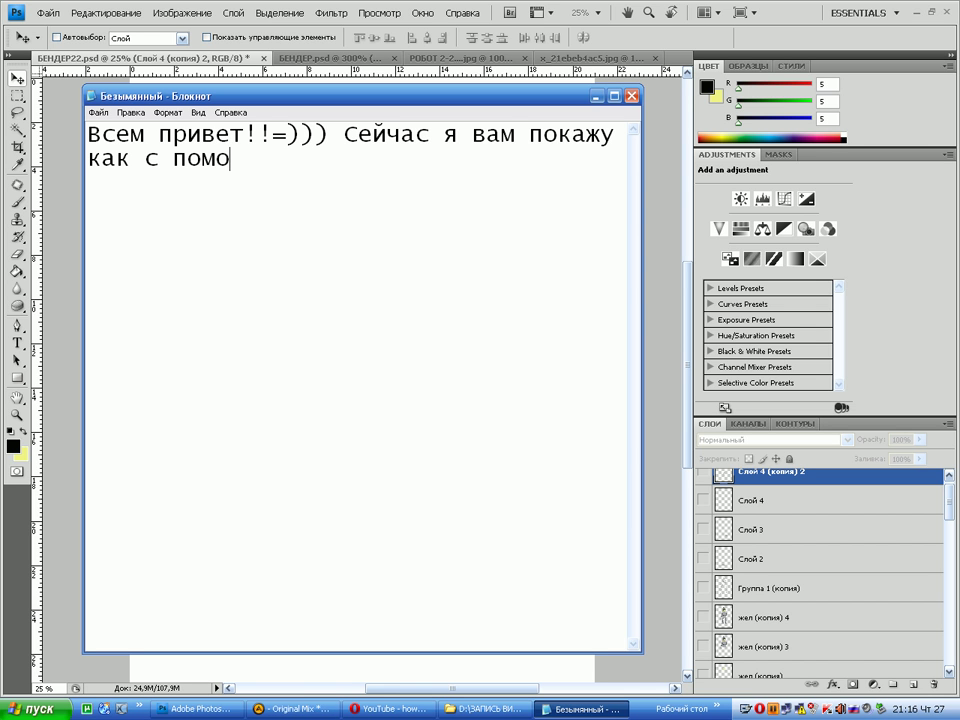
{"action": "type", "text": "щь"}
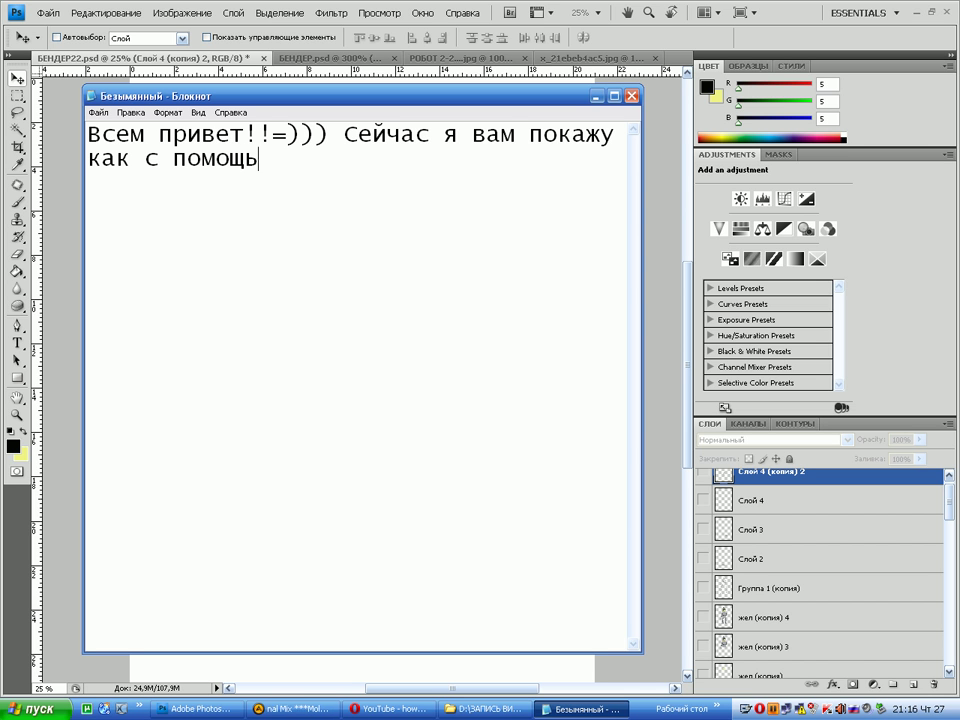
{"action": "type", "text": "ю ф"}
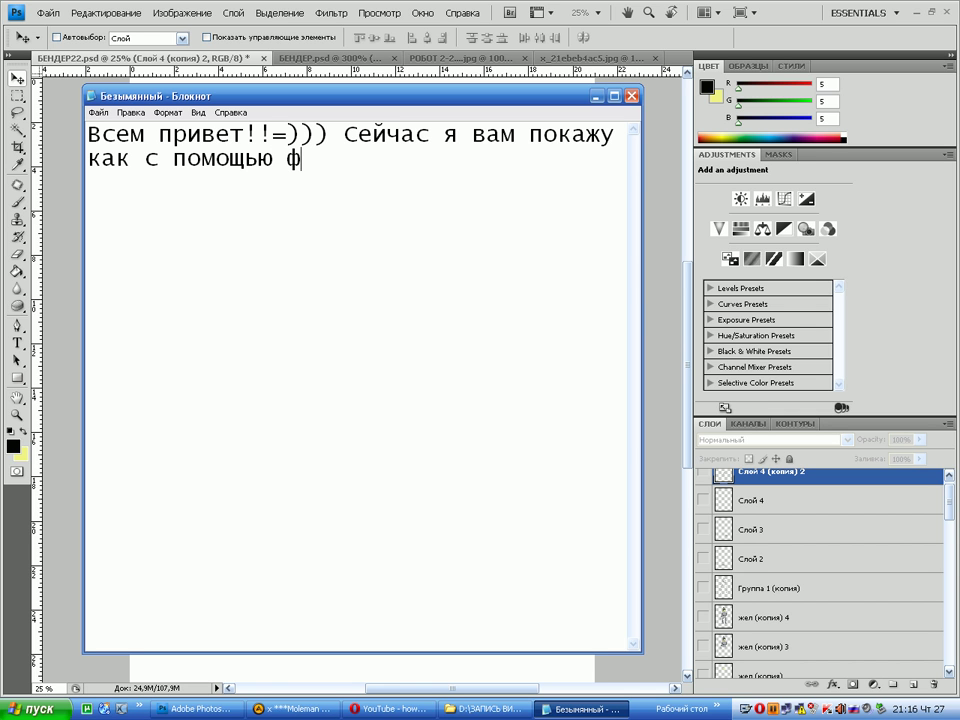
{"action": "type", "text": "отошопа"}
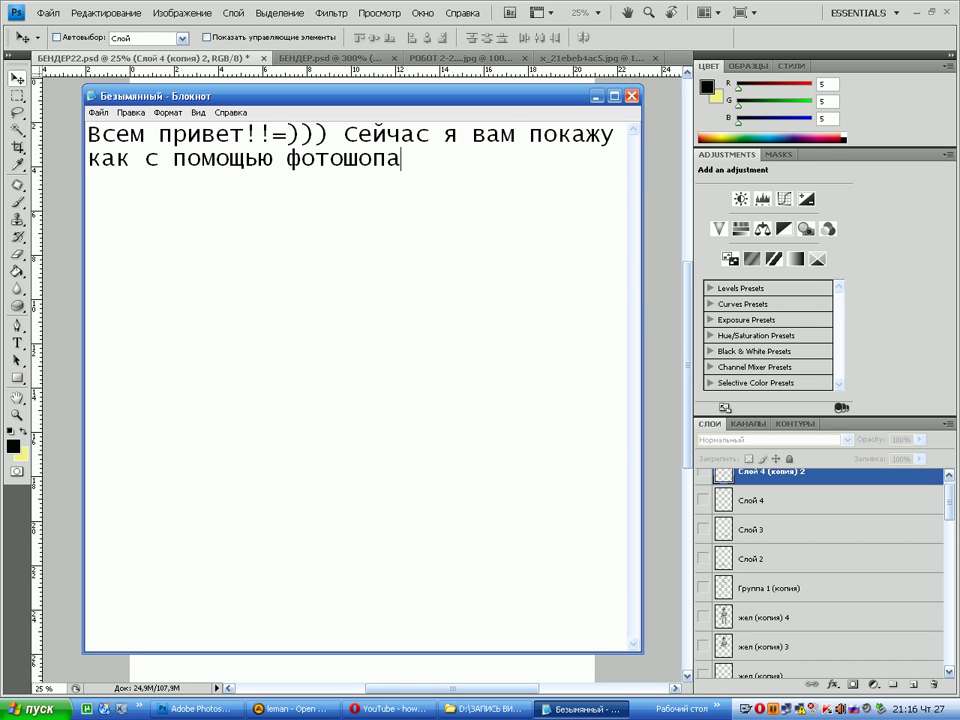
{"action": "type", "text": " срисо"}
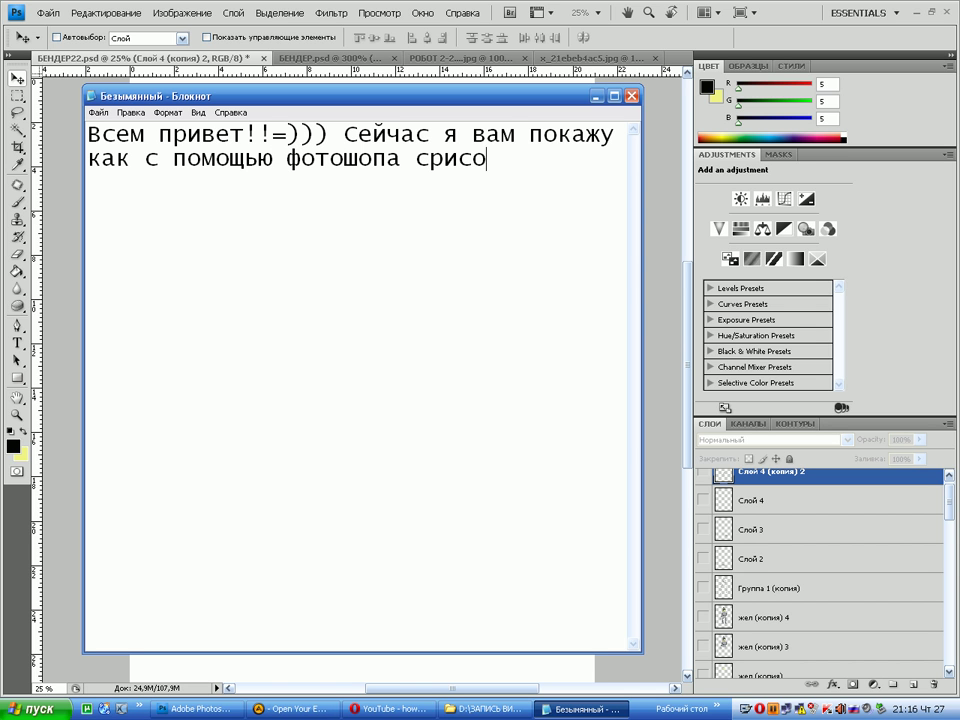
{"action": "type", "text": "вать ка"}
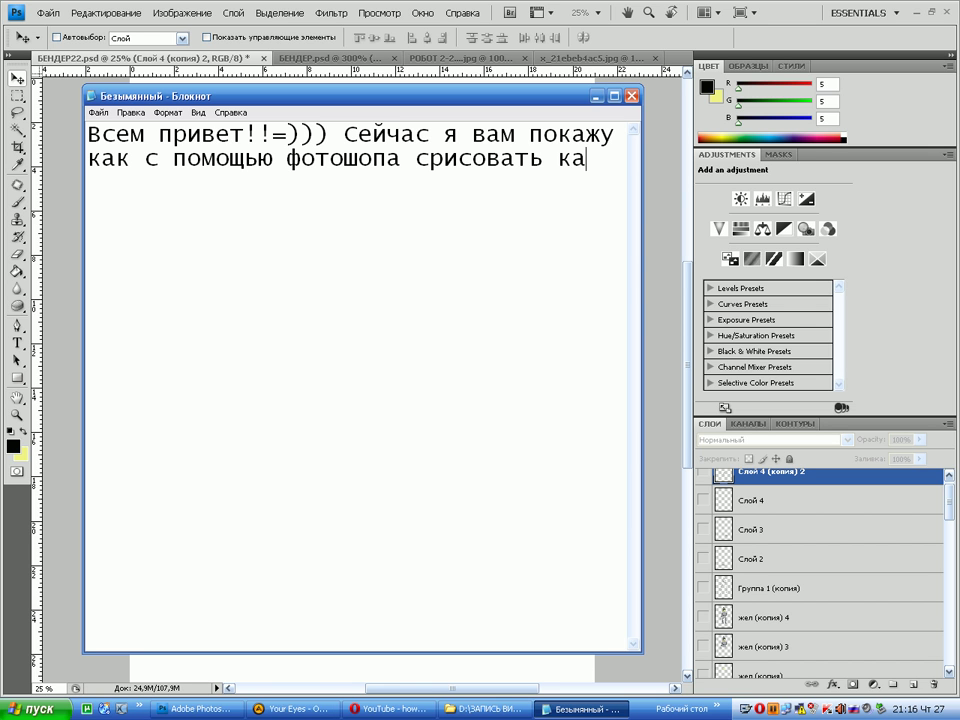
{"action": "type", "text": "ртин"}
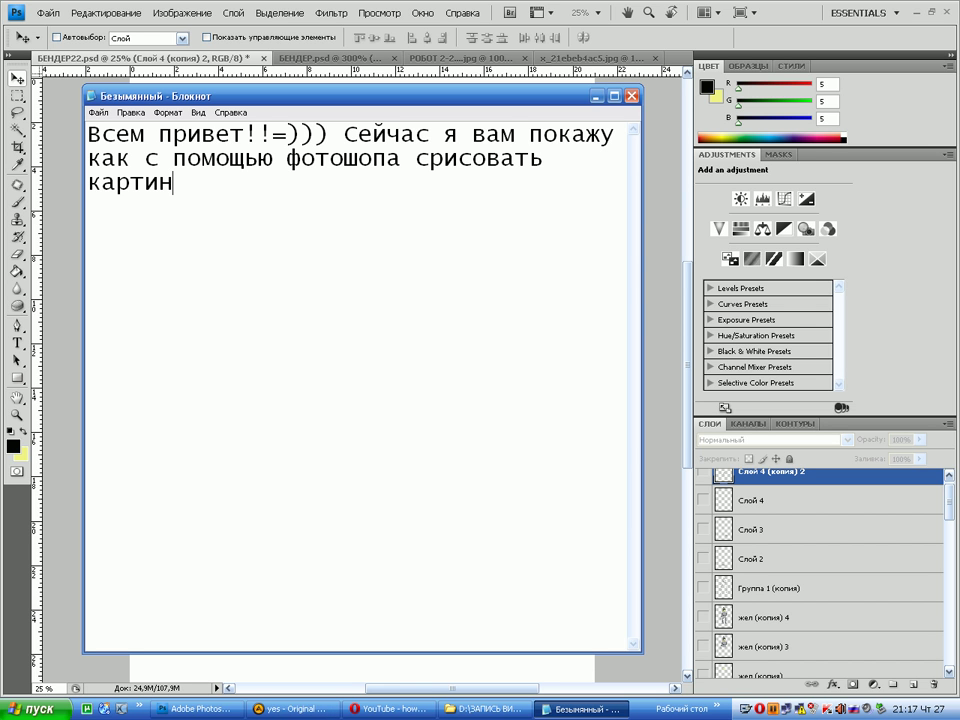
{"action": "type", "text": "ку!!=))"}
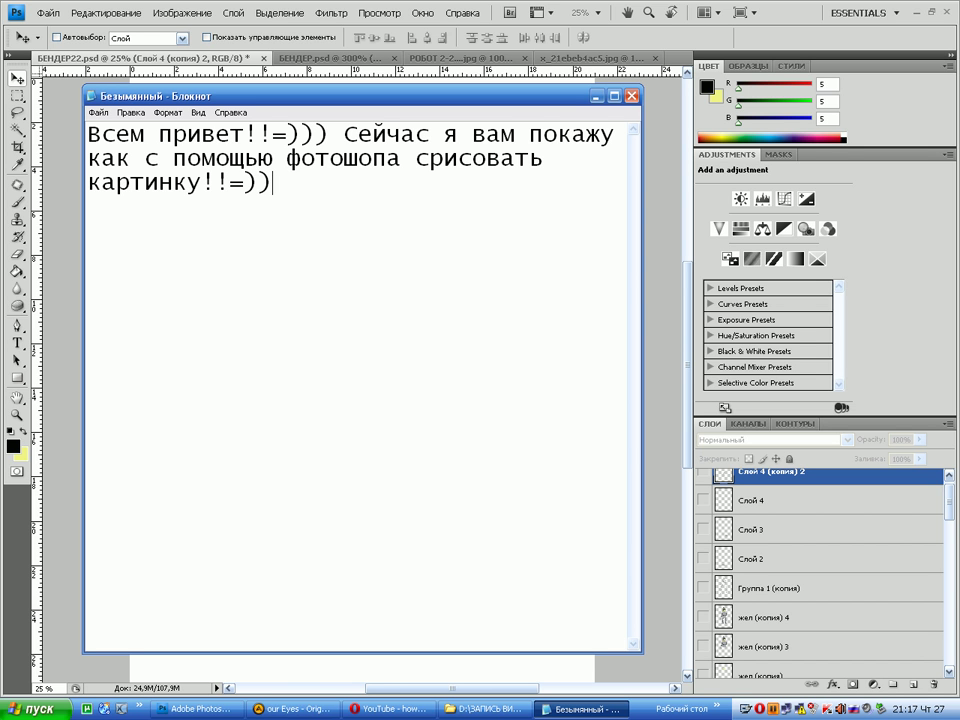
Add a new line to the note reading "Сначала выбираем новый слой,"
{"action": "key", "text": "Return"}
{"action": "type", "text": "Сначала"}
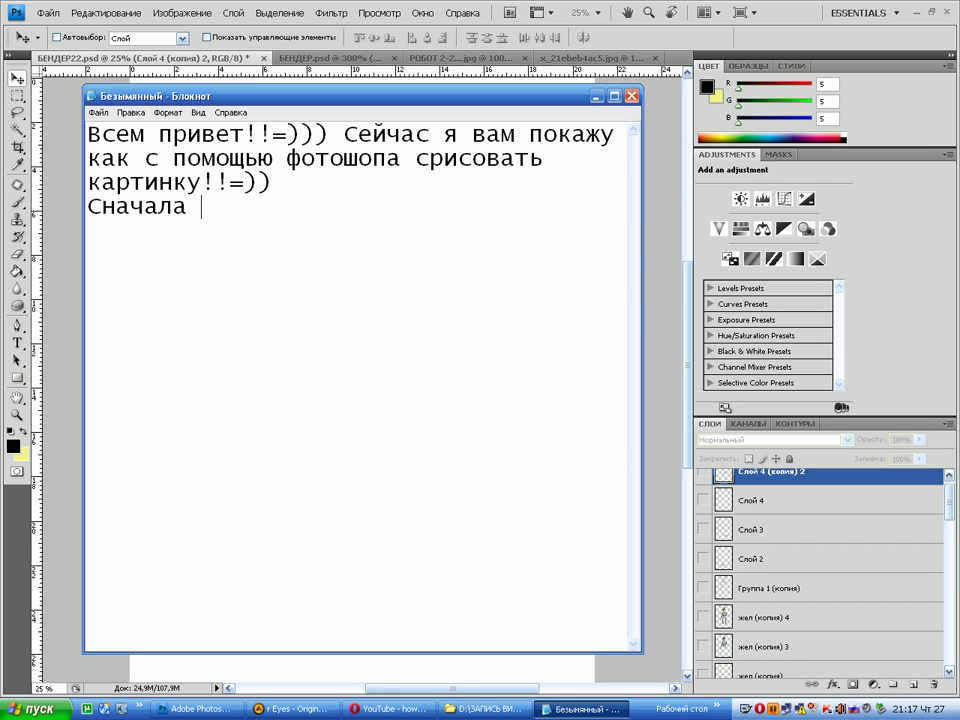
{"action": "type", "text": " выбираем"}
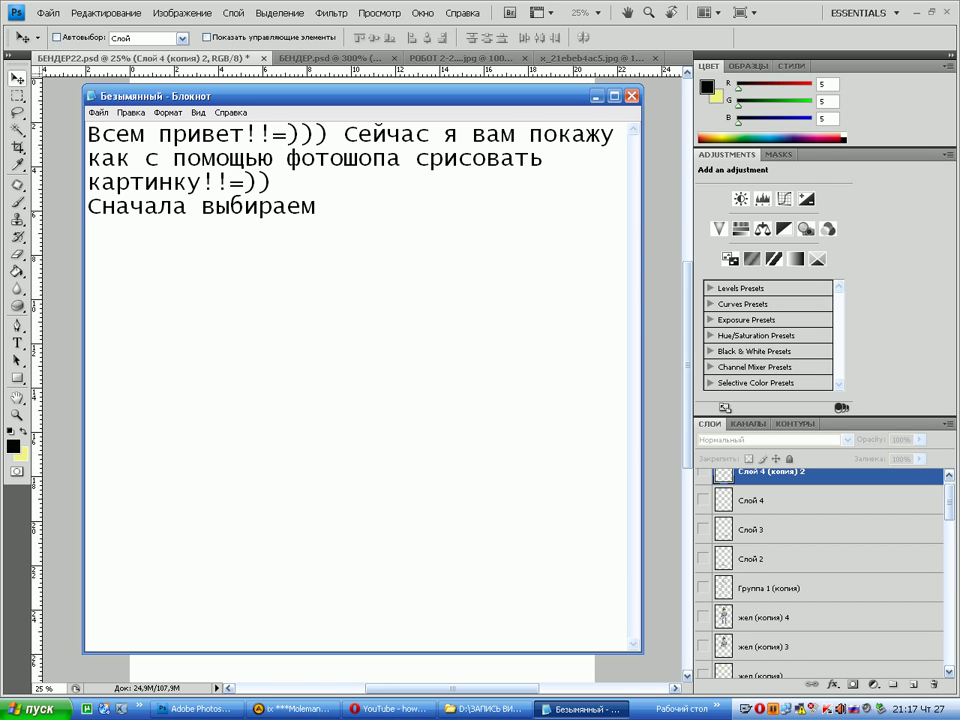
{"action": "type", "text": " новый "}
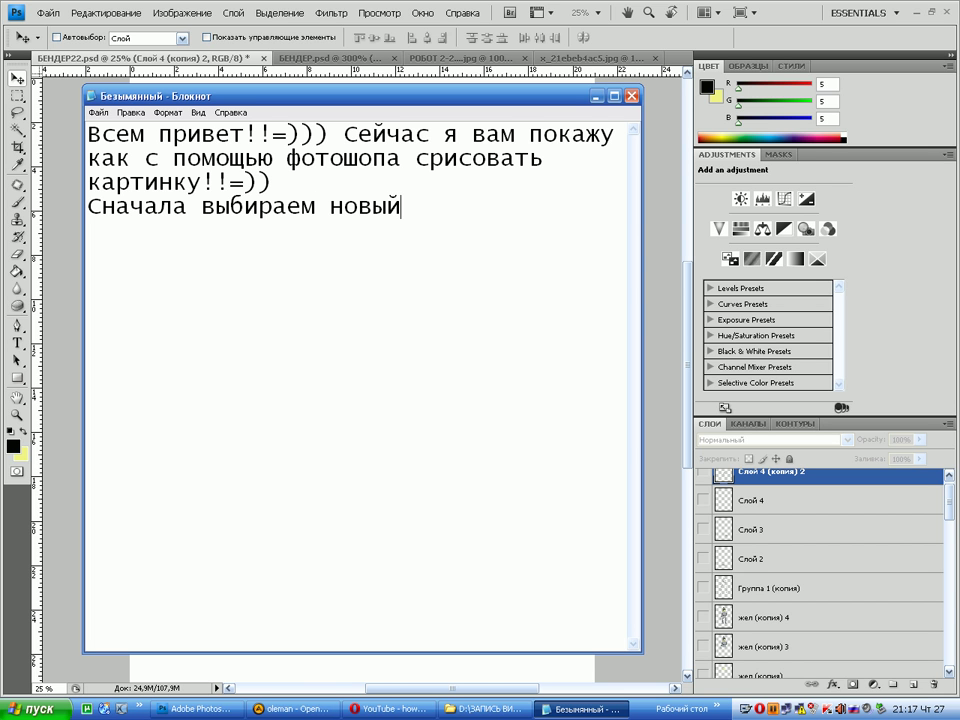
{"action": "type", "text": "слой"}
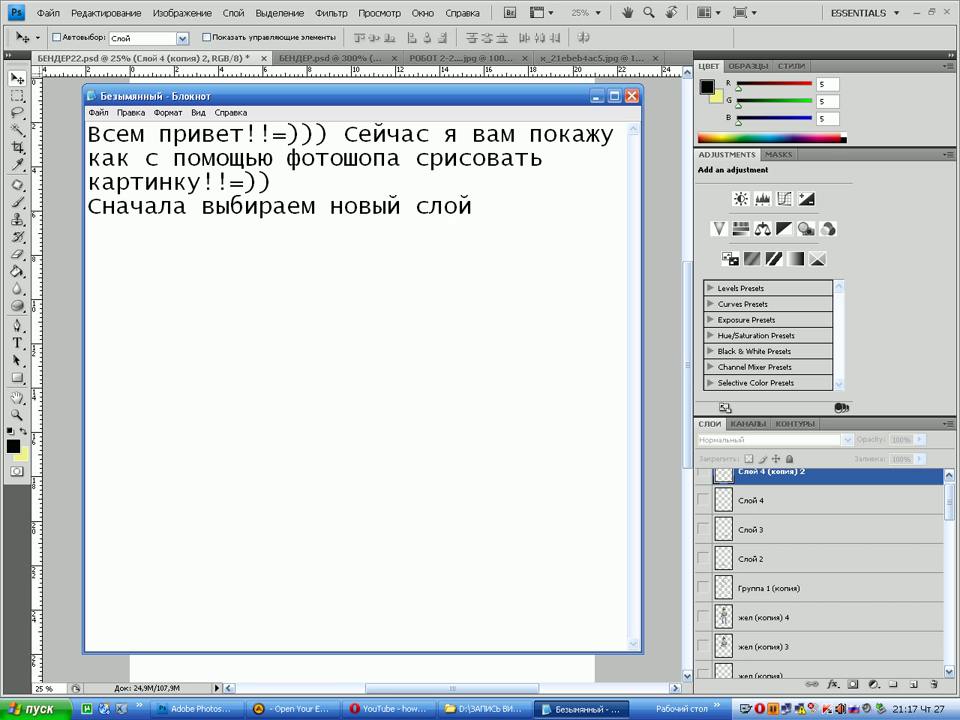
{"action": "type", "text": ","}
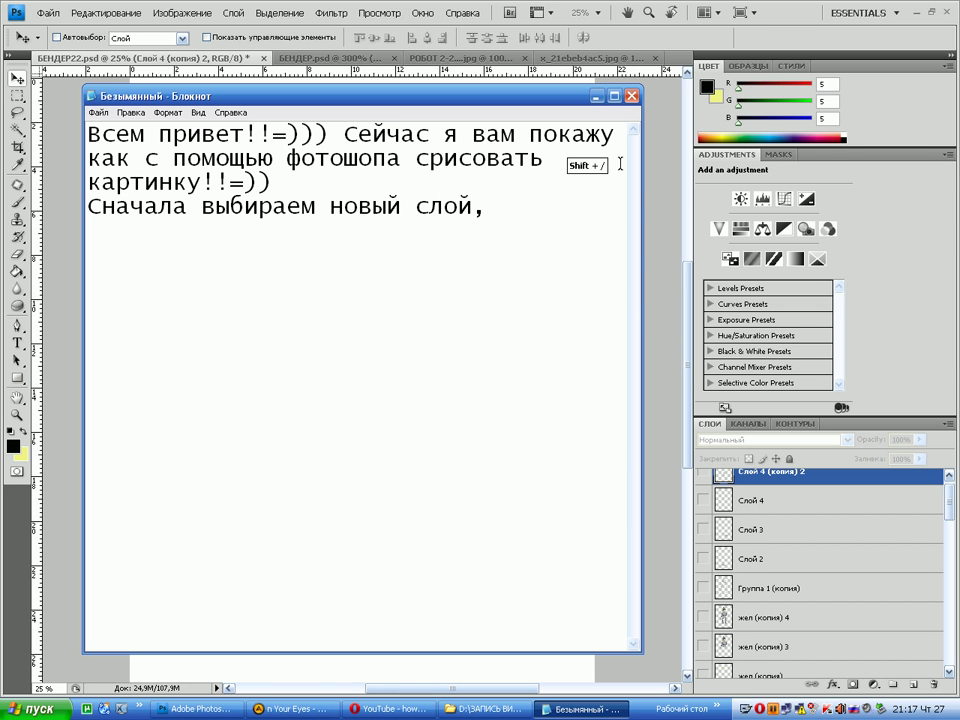
Switch to Photoshop, mark the new-layer control with a red circle and arrow, and clear the markings
{"action": "left_click", "coordinate": [916, 326]}
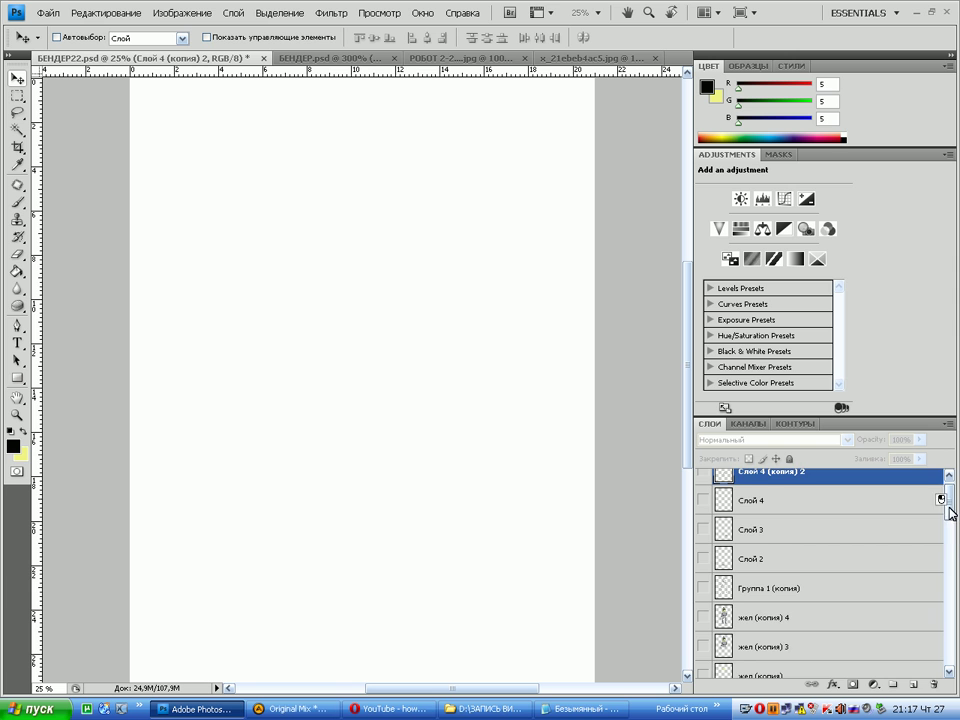
{"action": "scroll", "coordinate": [950, 506], "scroll_direction": "up", "scroll_amount": 1}
{"action": "left_click_drag", "start_coordinate": [952, 505], "coordinate": [955, 548]}
{"action": "left_click", "coordinate": [719, 499]}
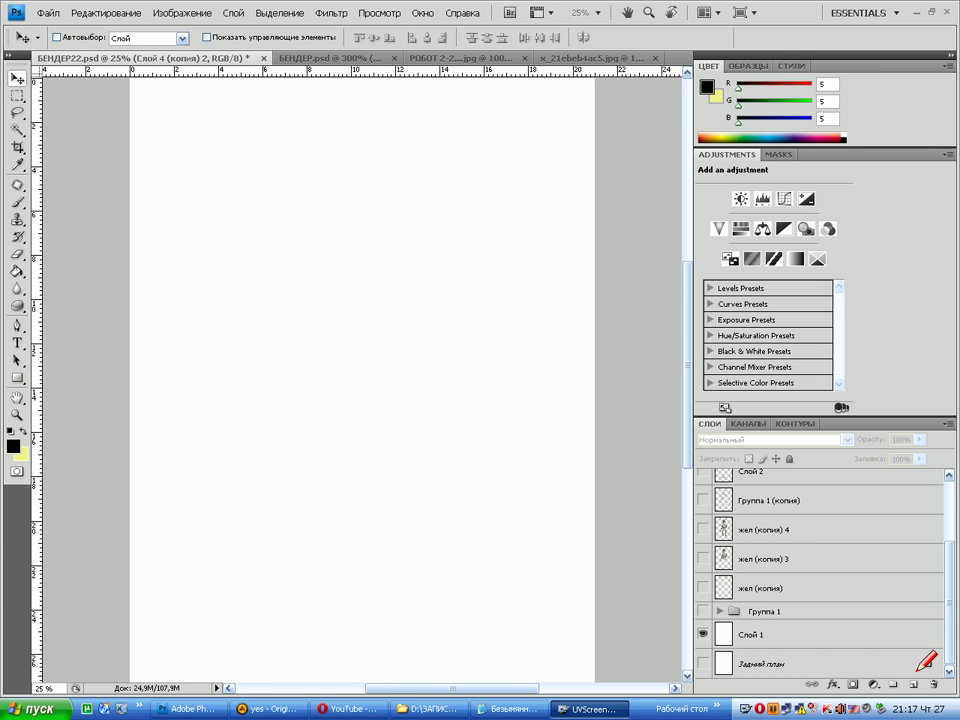
{"action": "mouse_move", "coordinate": [924, 672]}
{"action": "left_mouse_down"}
{"action": "mouse_move", "coordinate": [920, 694]}
{"action": "mouse_move", "coordinate": [935, 680]}
{"action": "mouse_move", "coordinate": [927, 675]}
{"action": "left_mouse_up"}
{"action": "left_click_drag", "start_coordinate": [908, 622], "coordinate": [911, 666]}
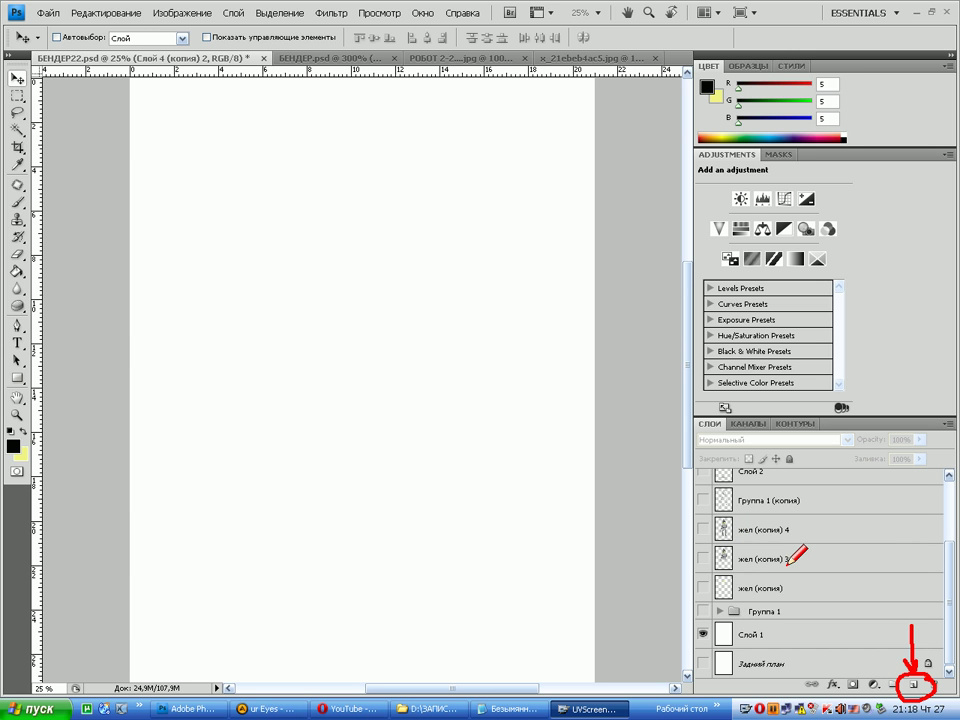
{"action": "key", "text": "Escape"}
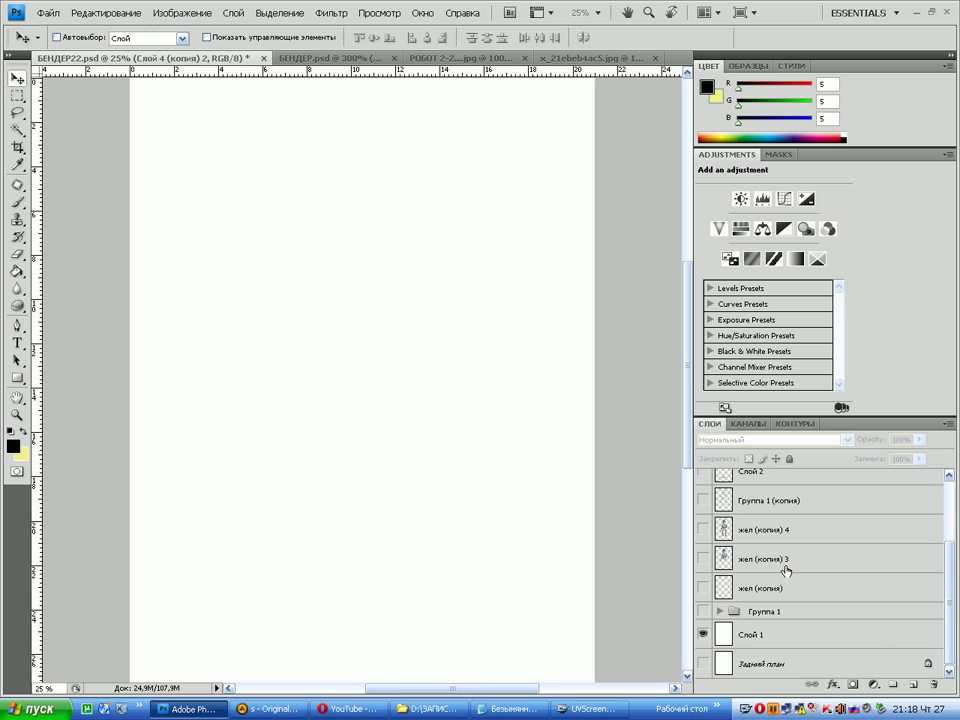
Create a new layer and name it "Новый слой"
{"action": "left_click", "coordinate": [913, 685]}
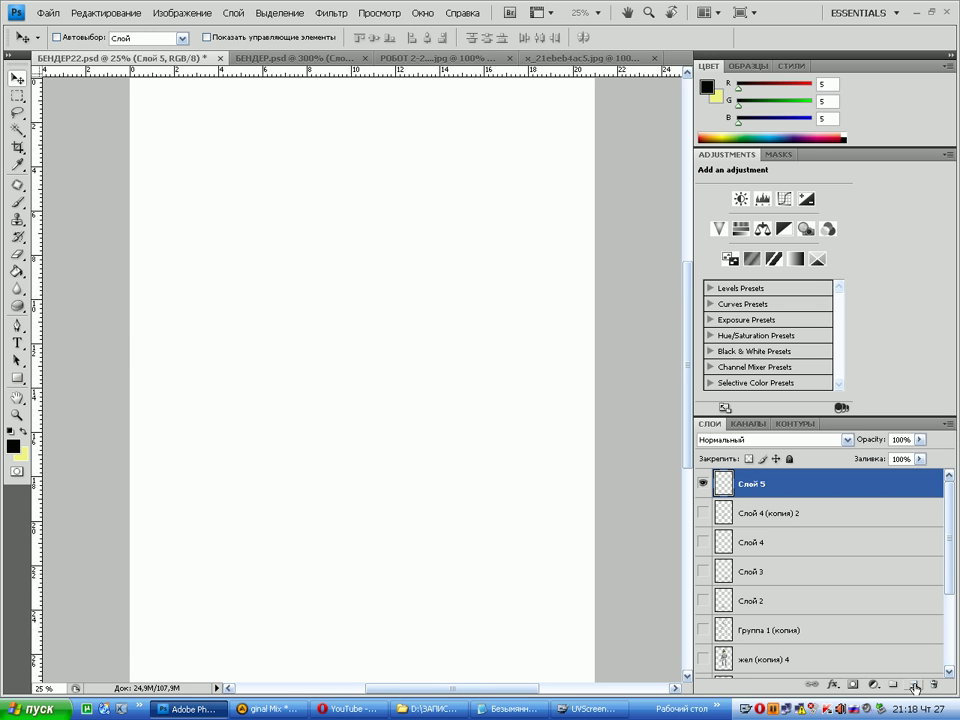
{"action": "double_click", "coordinate": [752, 484]}
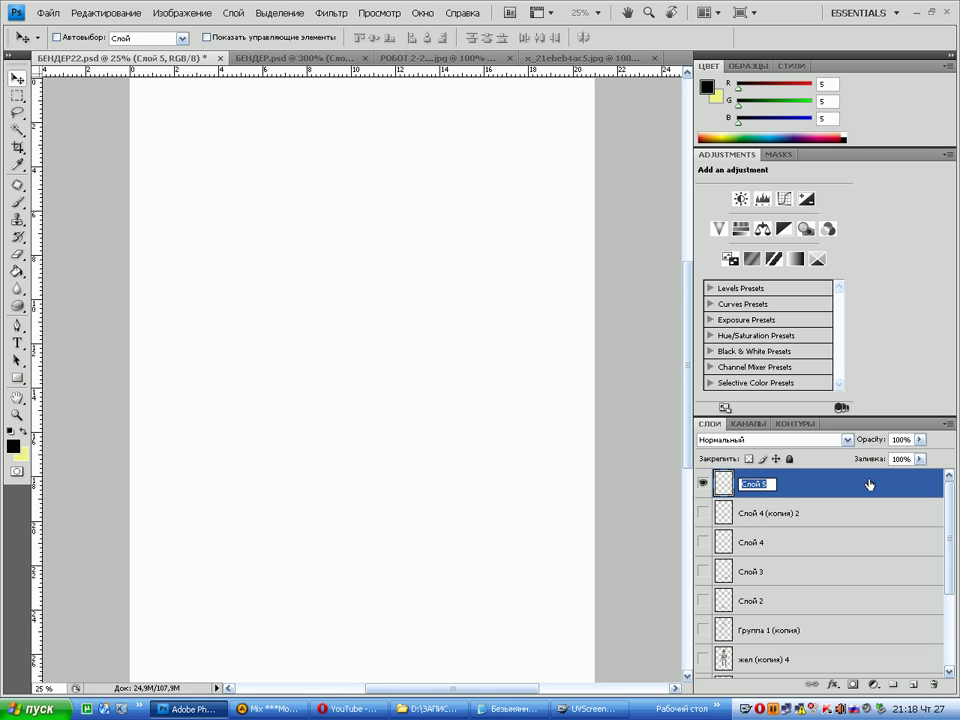
{"action": "type", "text": "Новый слой"}
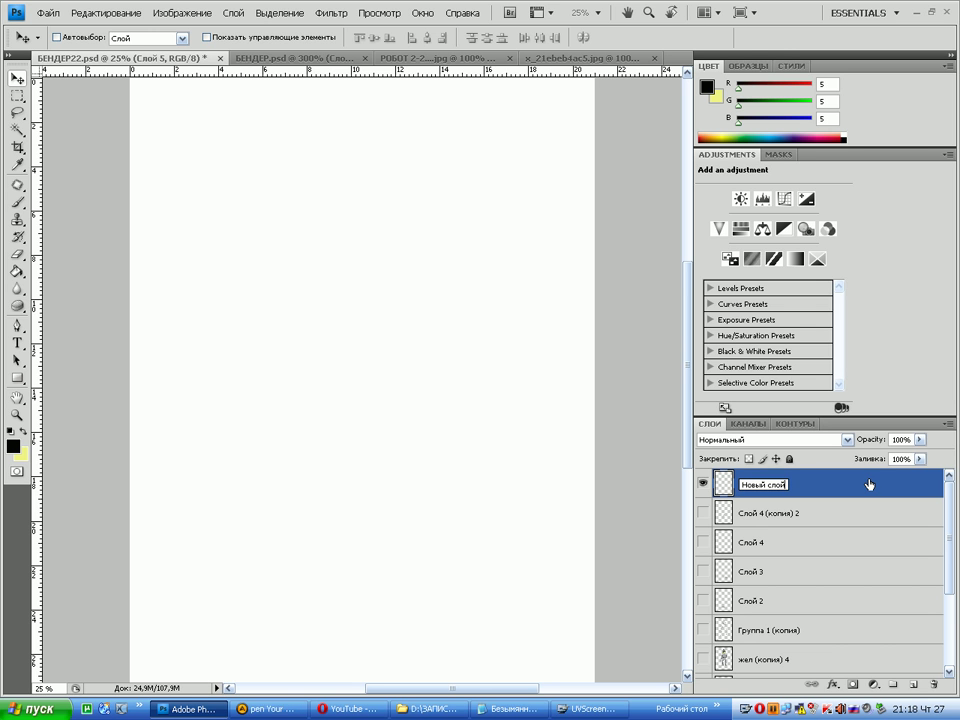
{"action": "key", "text": "Return"}
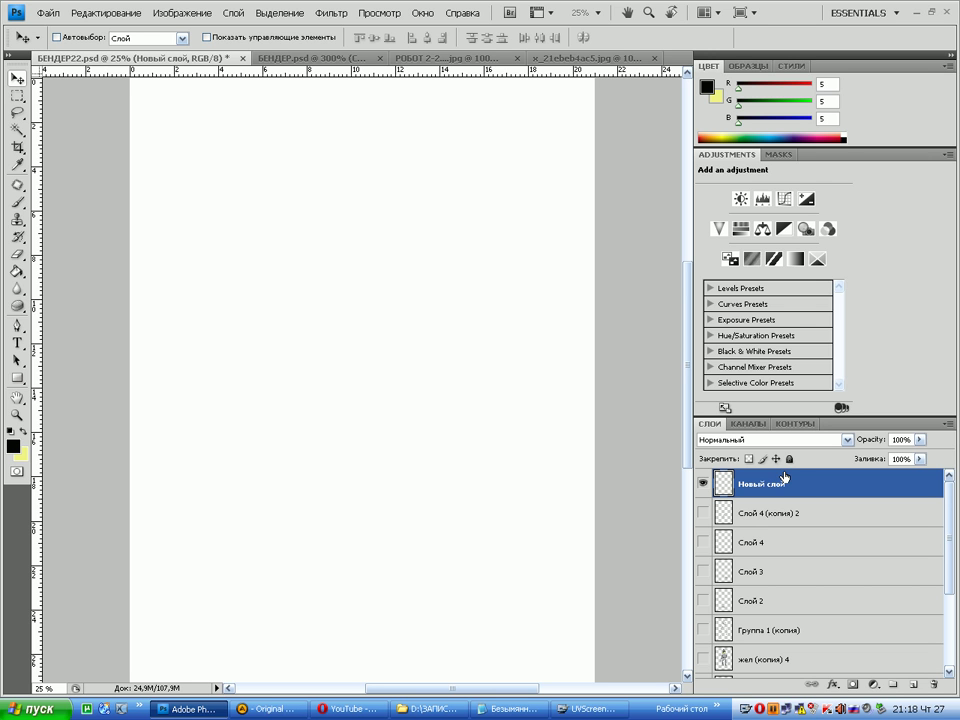
Annotate the link between the new-layer control and the "Новый слой" layer in red with "это он" and a smiley, and clear the annotations
{"action": "key", "text": "ctrl+shift+d"}
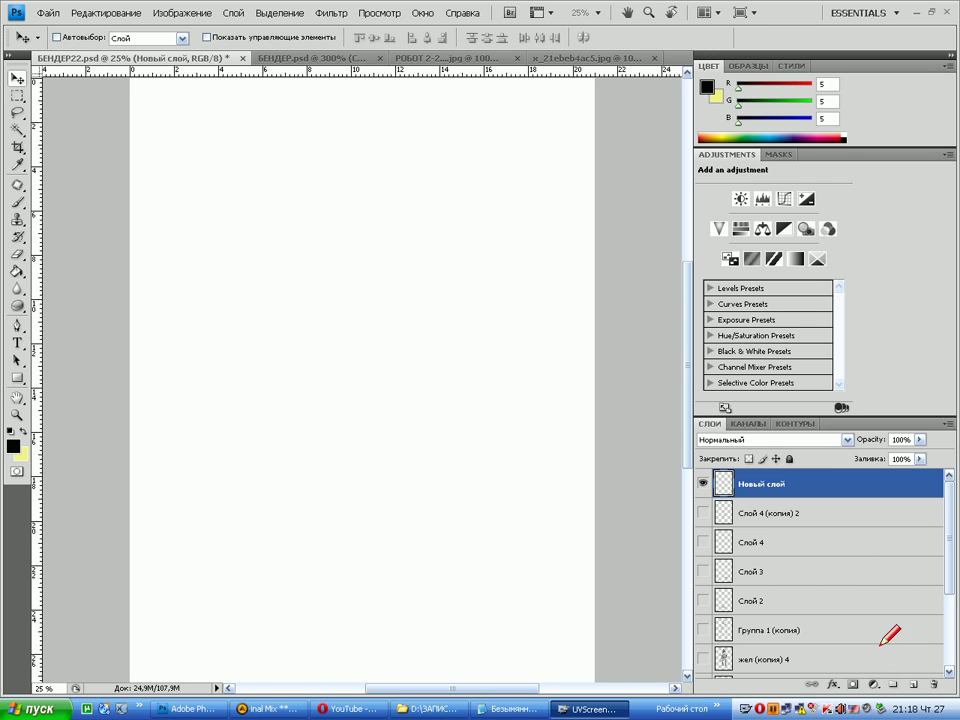
{"action": "left_click_drag", "start_coordinate": [903, 676], "coordinate": [925, 670]}
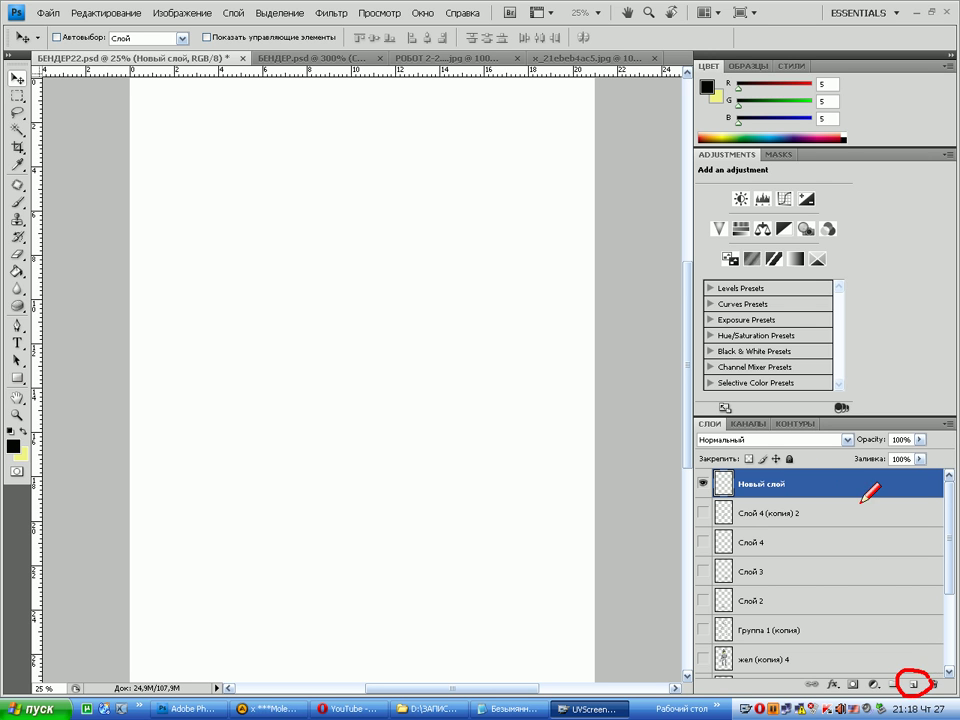
{"action": "mouse_move", "coordinate": [840, 467]}
{"action": "left_mouse_down"}
{"action": "mouse_move", "coordinate": [700, 469]}
{"action": "mouse_move", "coordinate": [720, 516]}
{"action": "mouse_move", "coordinate": [790, 462]}
{"action": "left_mouse_up"}
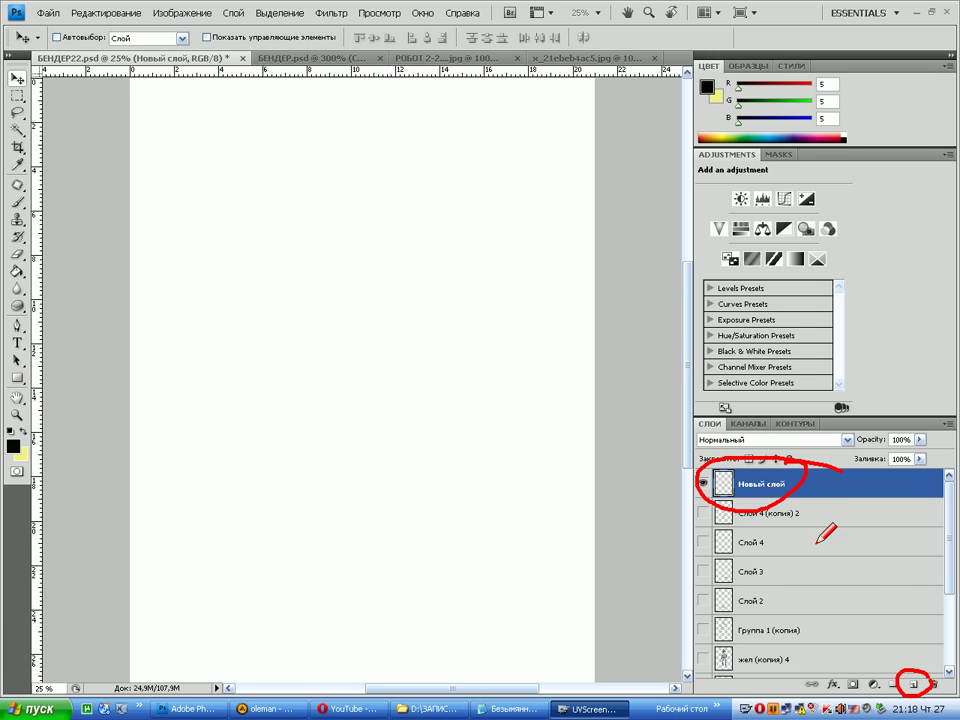
{"action": "mouse_move", "coordinate": [913, 668]}
{"action": "left_mouse_down"}
{"action": "mouse_move", "coordinate": [907, 608]}
{"action": "mouse_move", "coordinate": [839, 517]}
{"action": "mouse_move", "coordinate": [805, 492]}
{"action": "left_mouse_up"}
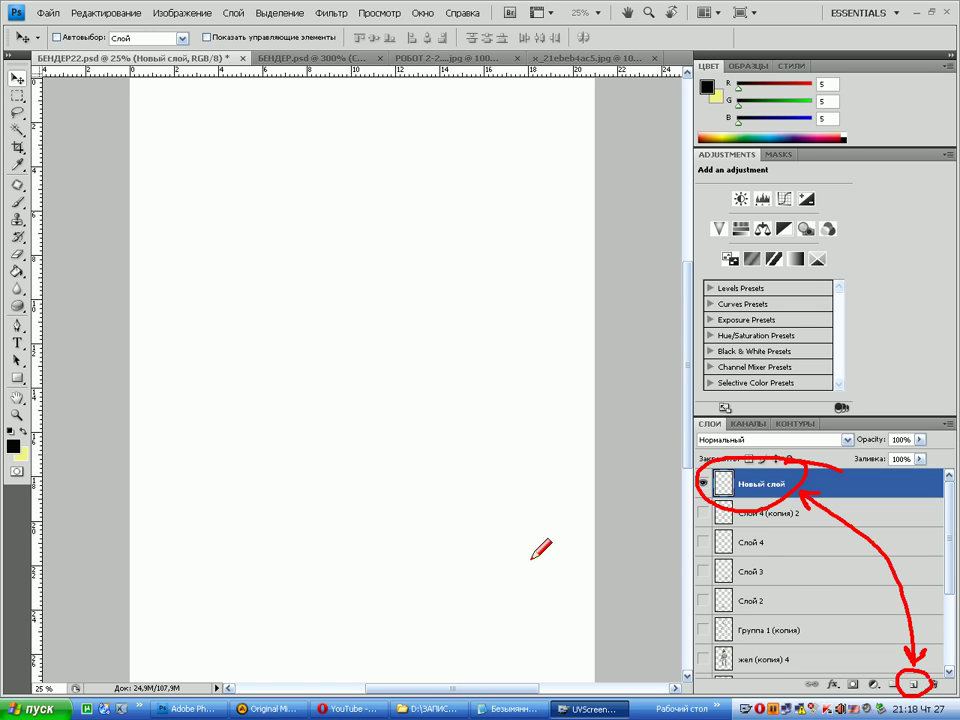
{"action": "mouse_move", "coordinate": [520, 566]}
{"action": "left_mouse_down"}
{"action": "mouse_move", "coordinate": [561, 581]}
{"action": "mouse_move", "coordinate": [568, 553]}
{"action": "mouse_move", "coordinate": [597, 561]}
{"action": "mouse_move", "coordinate": [591, 536]}
{"action": "mouse_move", "coordinate": [578, 559]}
{"action": "mouse_move", "coordinate": [598, 527]}
{"action": "left_mouse_up"}
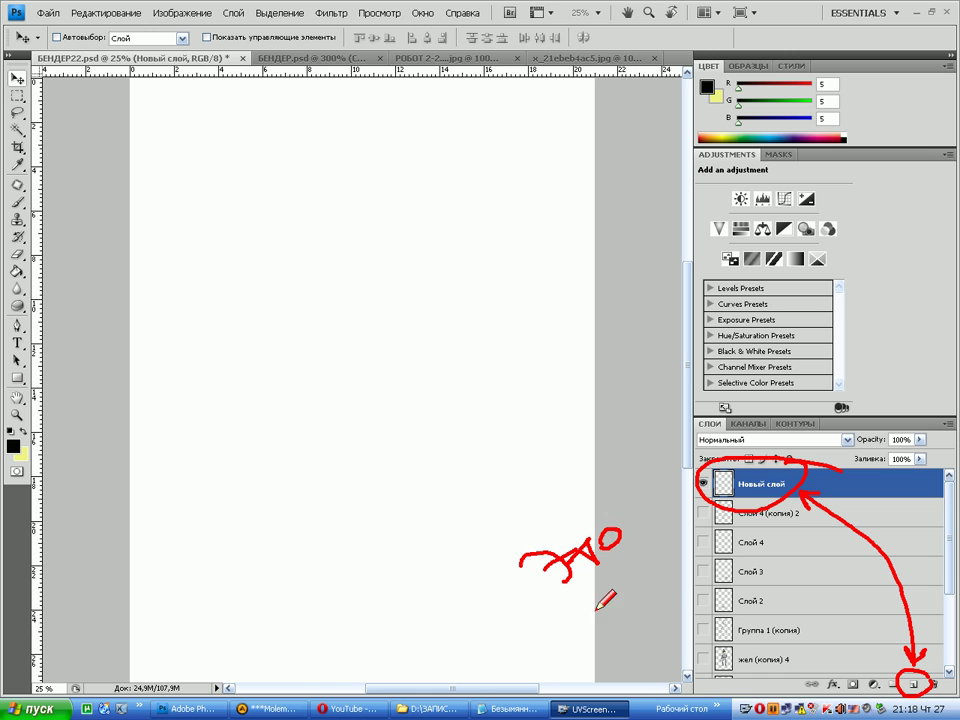
{"action": "mouse_move", "coordinate": [598, 613]}
{"action": "left_mouse_down"}
{"action": "mouse_move", "coordinate": [626, 601]}
{"action": "mouse_move", "coordinate": [590, 596]}
{"action": "mouse_move", "coordinate": [630, 588]}
{"action": "mouse_move", "coordinate": [626, 570]}
{"action": "mouse_move", "coordinate": [653, 588]}
{"action": "mouse_move", "coordinate": [644, 559]}
{"action": "mouse_move", "coordinate": [677, 589]}
{"action": "mouse_move", "coordinate": [666, 561]}
{"action": "mouse_move", "coordinate": [697, 528]}
{"action": "left_mouse_up"}
{"action": "mouse_move", "coordinate": [564, 454]}
{"action": "left_mouse_down"}
{"action": "mouse_move", "coordinate": [551, 499]}
{"action": "mouse_move", "coordinate": [620, 463]}
{"action": "left_mouse_up"}
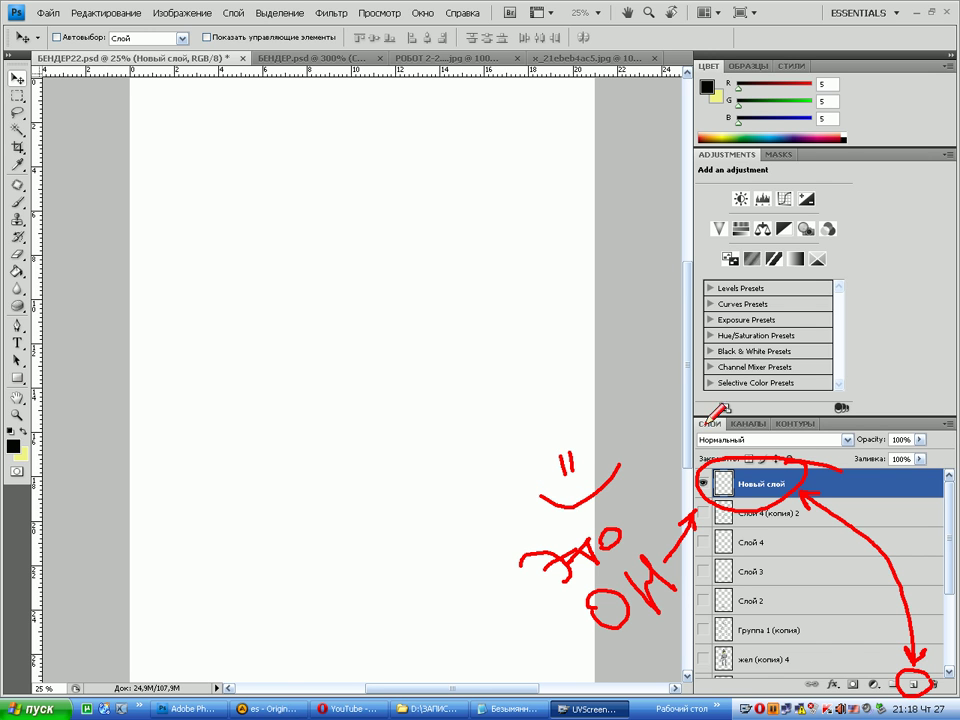
{"action": "key", "text": "Escape"}
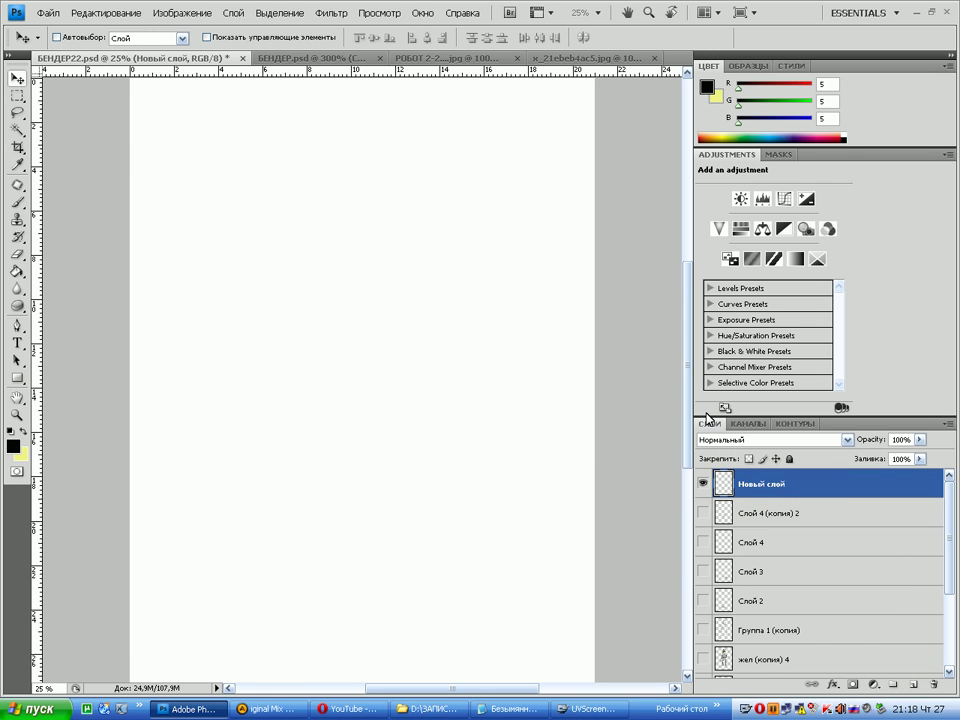
Switch to the Notepad note and continue its last line with "Потом выбираем инструмент перо."
{"action": "left_click", "coordinate": [510, 709]}
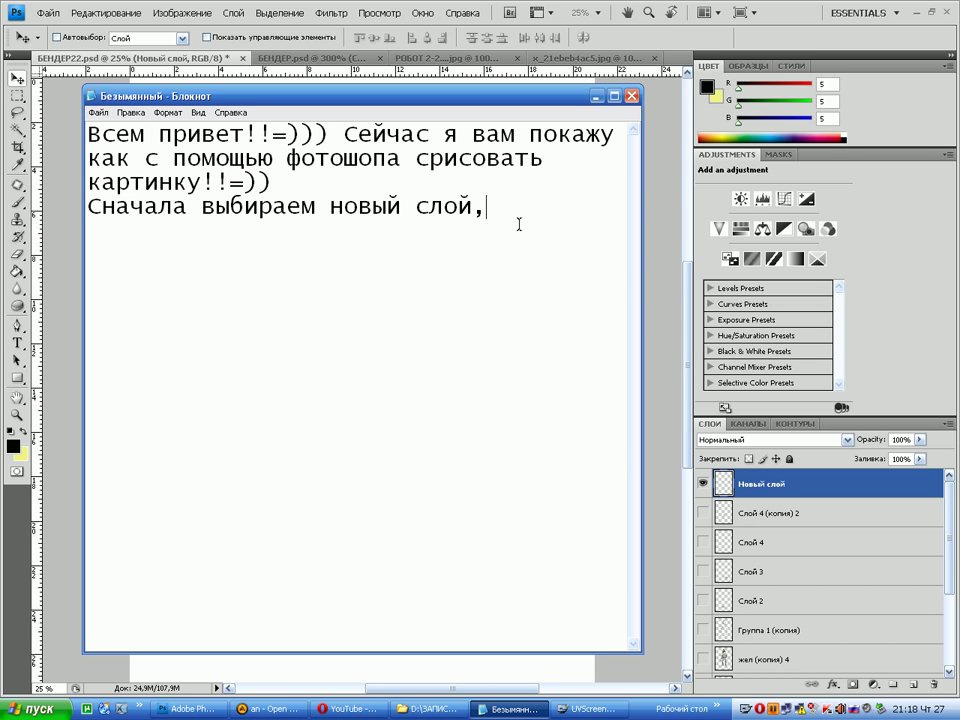
{"action": "type", "text": "Потом вы"}
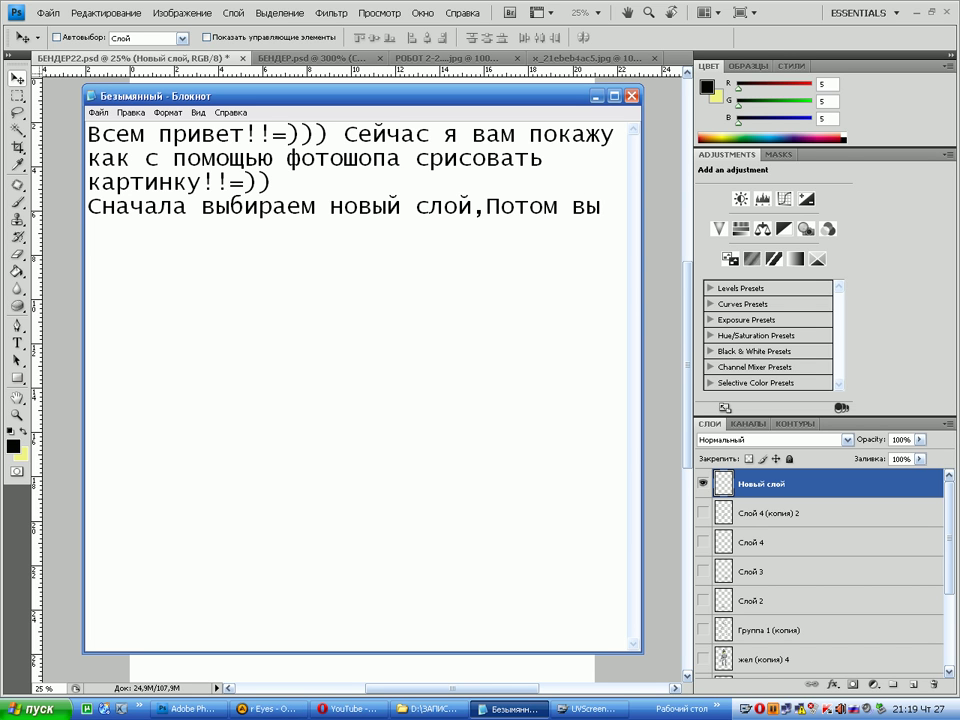
{"action": "type", "text": "бираем"}
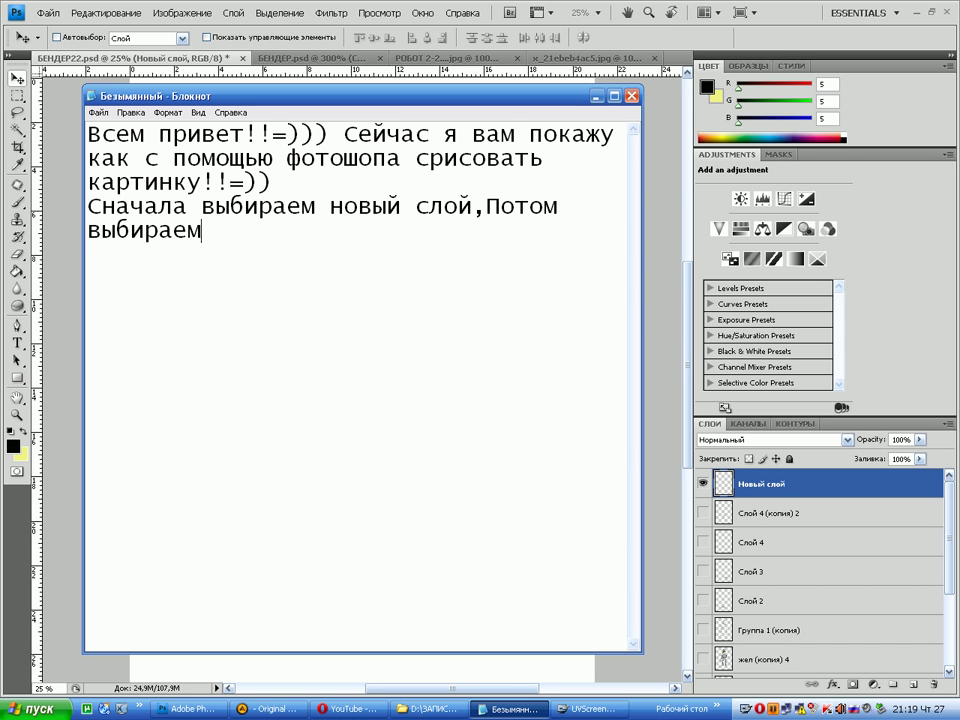
{"action": "type", "text": " инс"}
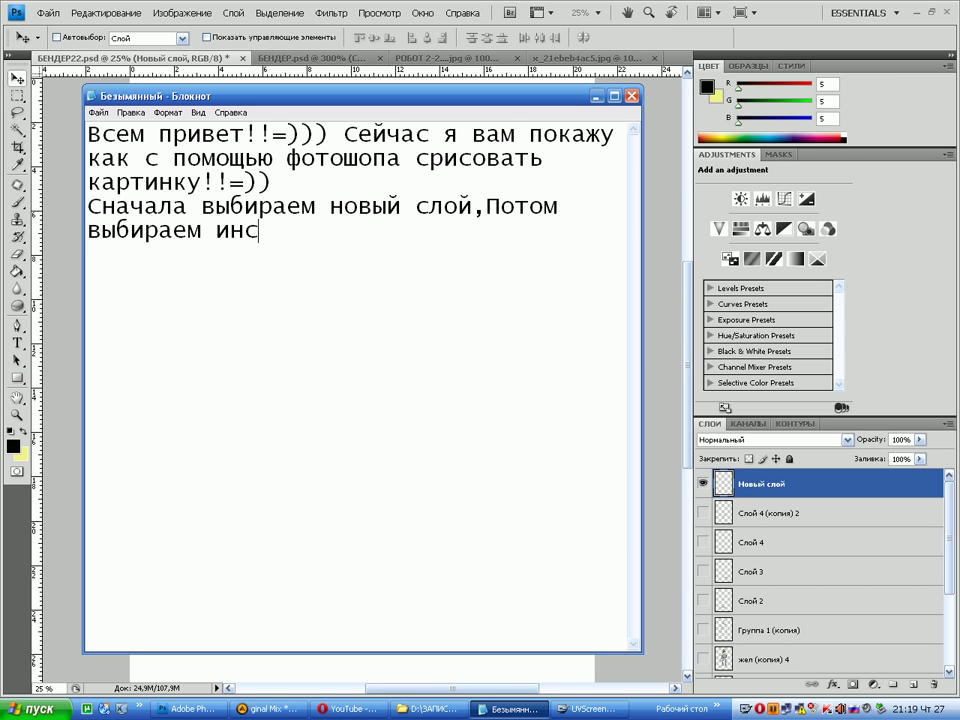
{"action": "type", "text": "трк"}
{"action": "key", "text": "BackSpace"}
{"action": "type", "text": "у"}
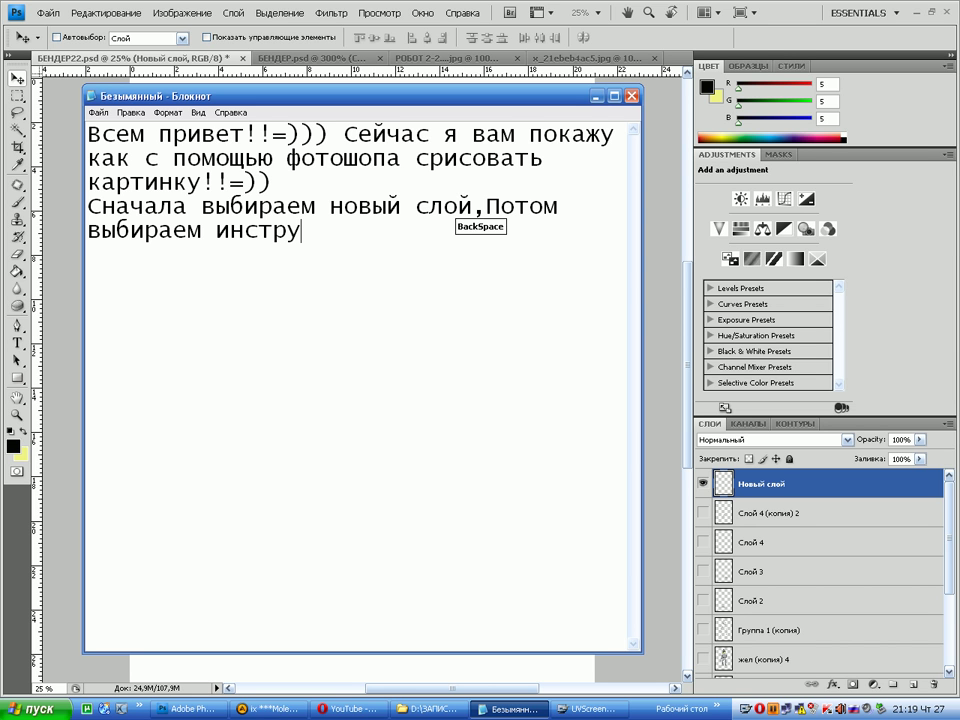
{"action": "type", "text": "мент пе"}
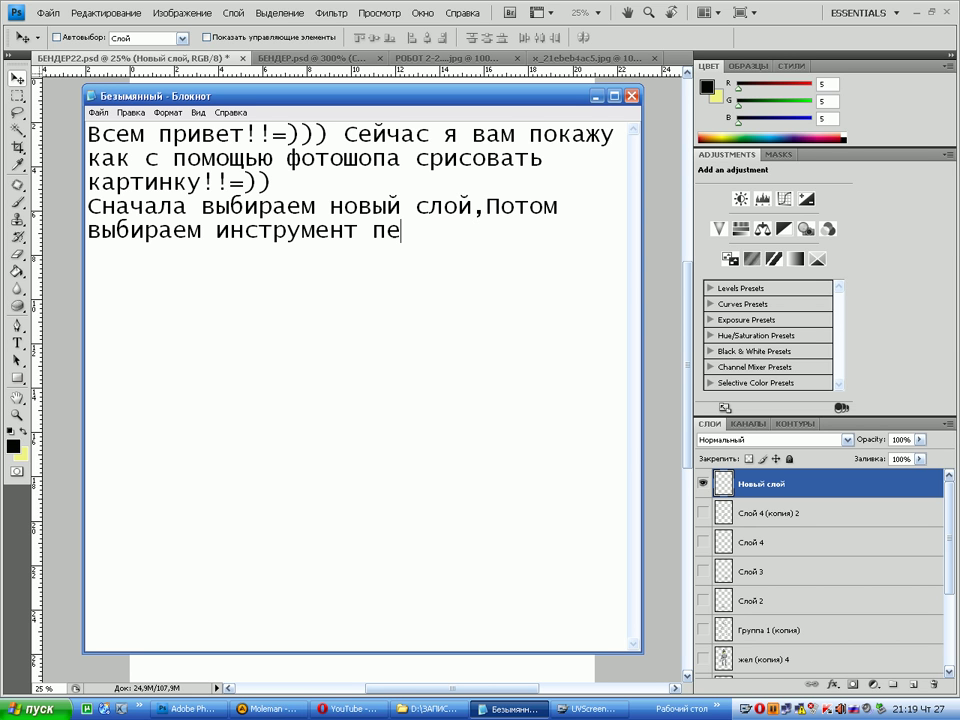
{"action": "type", "text": "ро."}
Return to Photoshop, annotate the Pen tool in red with "Перо", an arrow and a circle, and clear the markings
{"action": "left_click", "coordinate": [925, 317]}
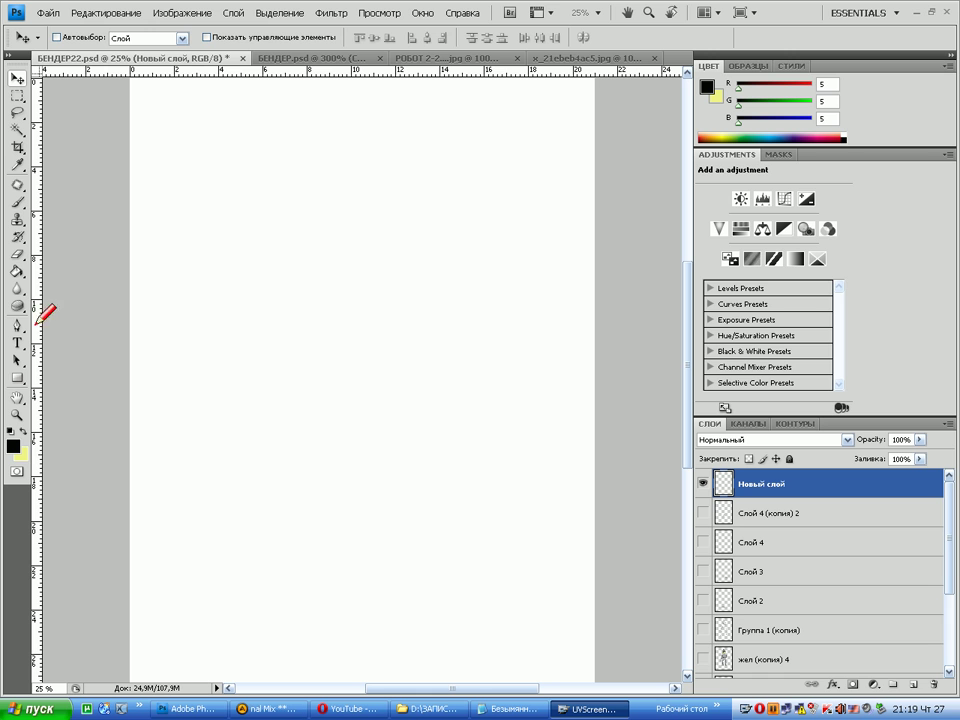
{"action": "mouse_move", "coordinate": [196, 251]}
{"action": "left_mouse_down"}
{"action": "mouse_move", "coordinate": [226, 230]}
{"action": "mouse_move", "coordinate": [237, 264]}
{"action": "mouse_move", "coordinate": [243, 237]}
{"action": "mouse_move", "coordinate": [282, 284]}
{"action": "left_mouse_up"}
{"action": "mouse_move", "coordinate": [310, 242]}
{"action": "left_mouse_down"}
{"action": "mouse_move", "coordinate": [323, 276]}
{"action": "mouse_move", "coordinate": [374, 292]}
{"action": "mouse_move", "coordinate": [399, 258]}
{"action": "mouse_move", "coordinate": [364, 266]}
{"action": "left_mouse_up"}
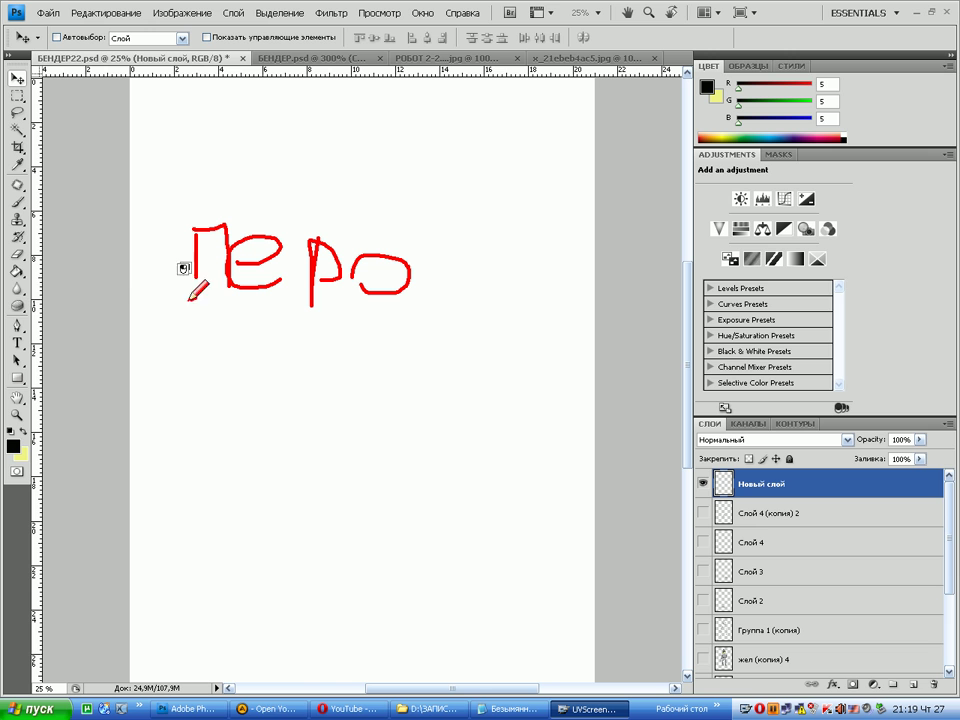
{"action": "mouse_move", "coordinate": [189, 299]}
{"action": "left_mouse_down"}
{"action": "mouse_move", "coordinate": [41, 320]}
{"action": "mouse_move", "coordinate": [63, 303]}
{"action": "mouse_move", "coordinate": [36, 310]}
{"action": "mouse_move", "coordinate": [60, 324]}
{"action": "mouse_move", "coordinate": [33, 311]}
{"action": "mouse_move", "coordinate": [40, 304]}
{"action": "mouse_move", "coordinate": [6, 326]}
{"action": "mouse_move", "coordinate": [34, 311]}
{"action": "left_mouse_up"}
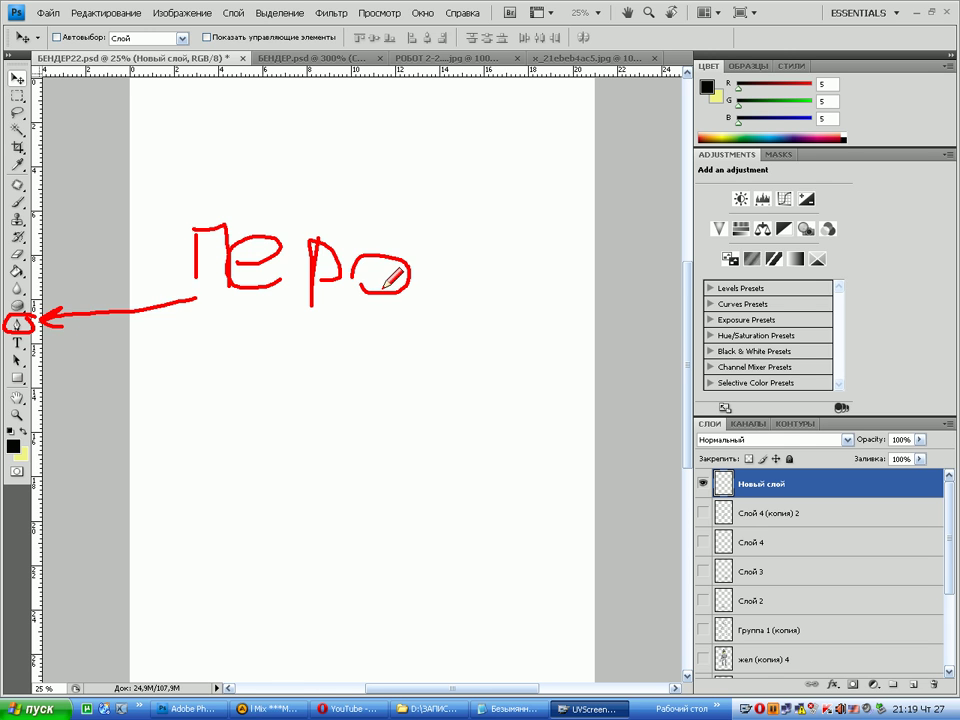
{"action": "key", "text": "Escape"}
Select the Pen tool and bring up the БЕНДЕР.psd document with the robot picture
{"action": "left_click", "coordinate": [17, 325]}
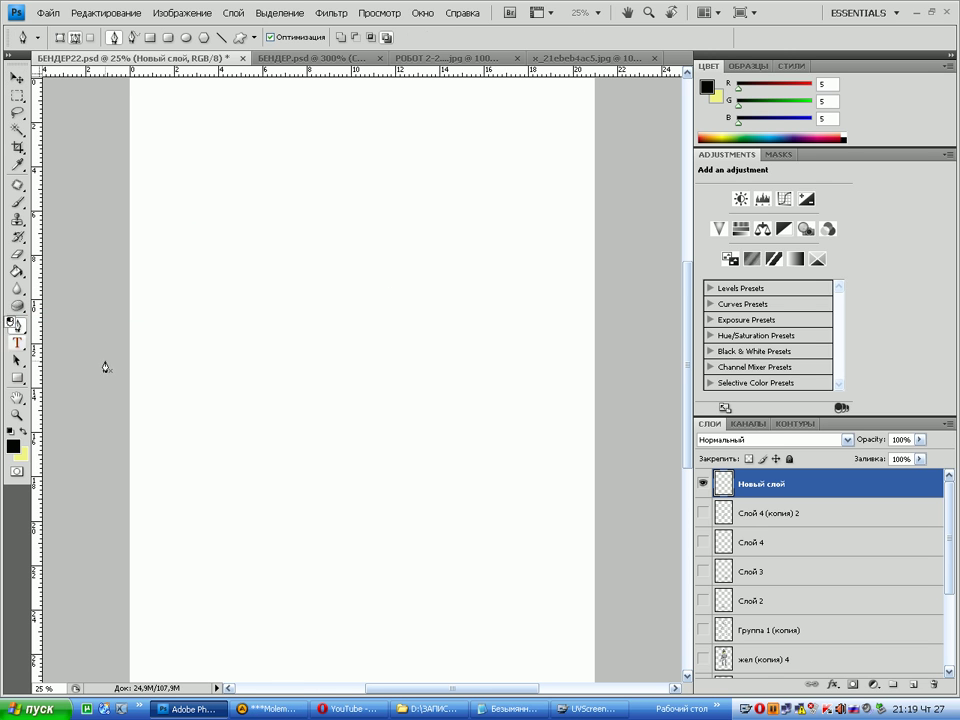
{"action": "scroll", "coordinate": [714, 563], "scroll_direction": "down", "scroll_amount": 5}
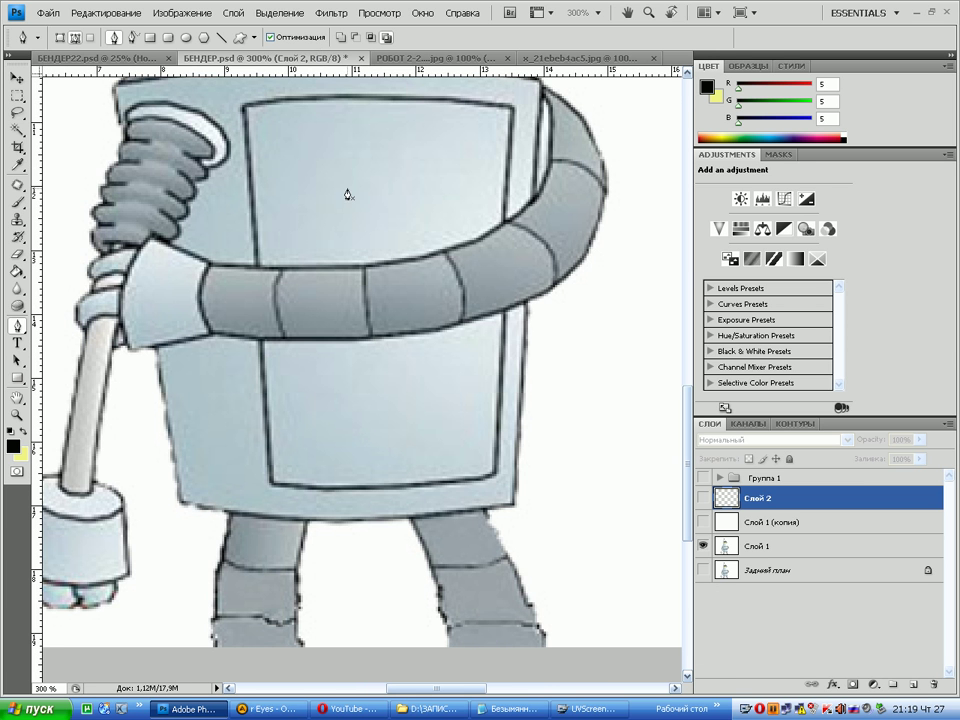
{"action": "left_click", "coordinate": [325, 58]}
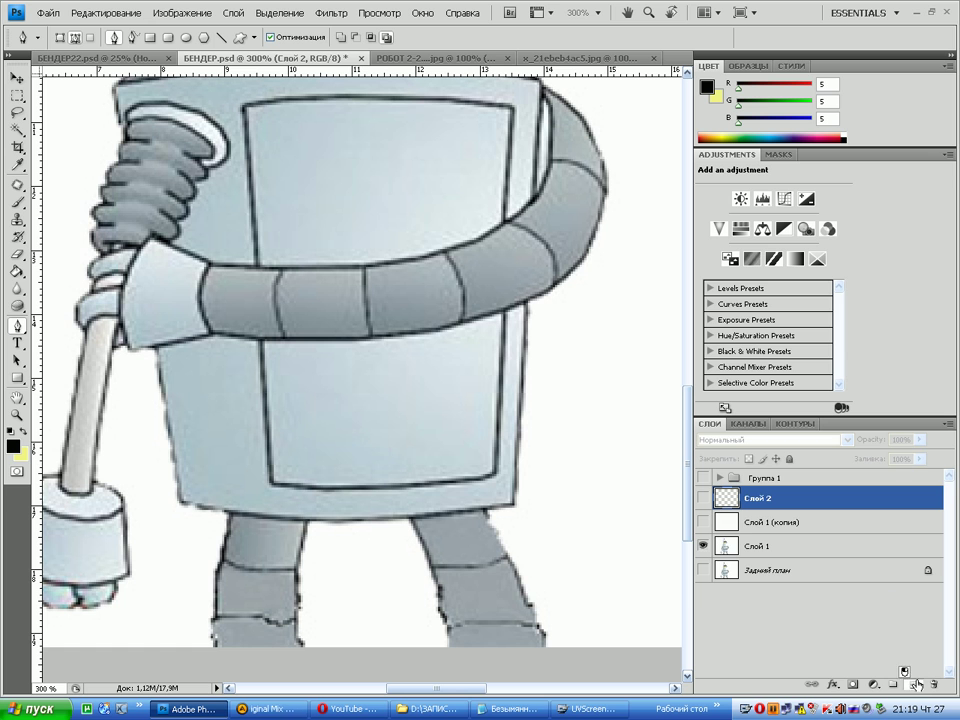
Create a new layer above "Слой 2" in БЕНДЕР.psd and name it "Новый слой"
{"action": "key", "text": "ctrl+shift+alt+n"}
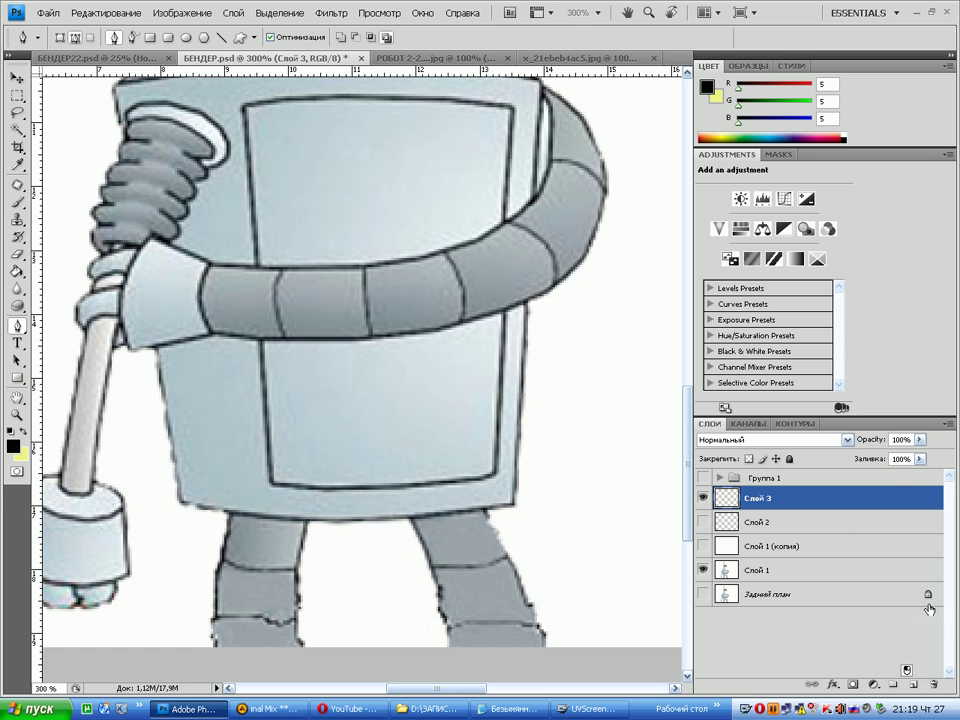
{"action": "double_click", "coordinate": [754, 500]}
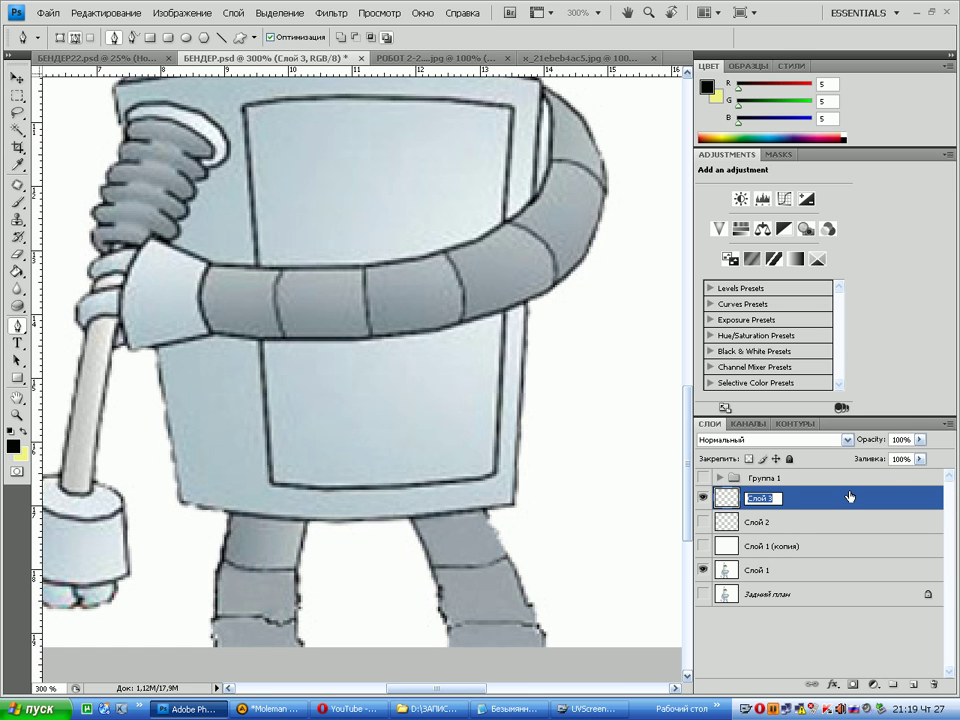
{"action": "key", "text": "BackSpace"}
{"action": "type", "text": "Новый слой"}
{"action": "key", "text": "Return"}
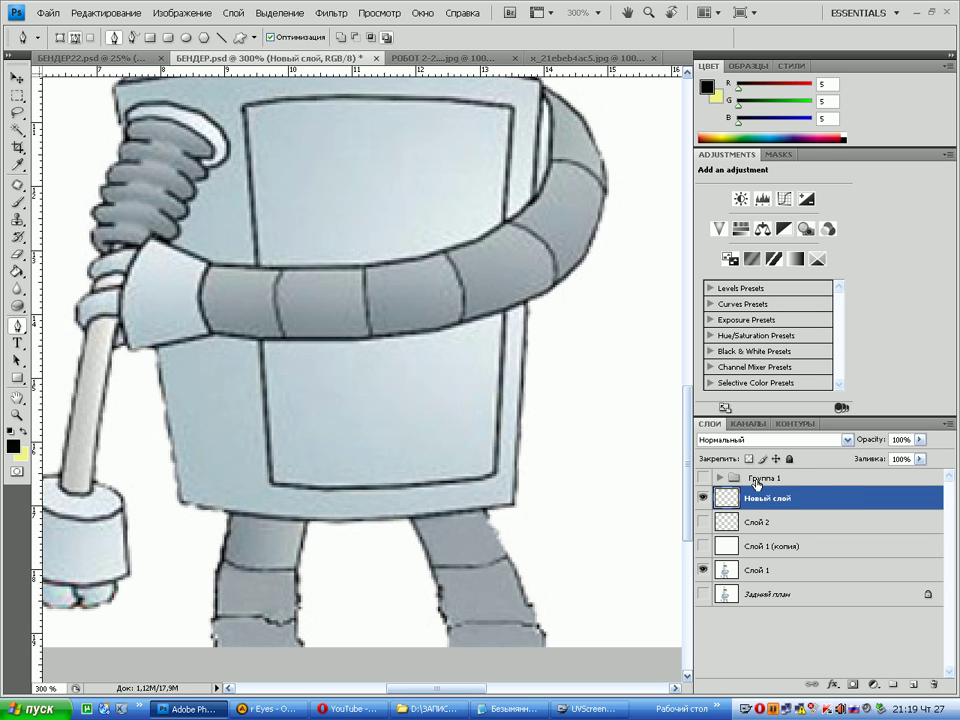
{"action": "scroll", "coordinate": [684, 328], "scroll_direction": "up", "scroll_amount": 5}
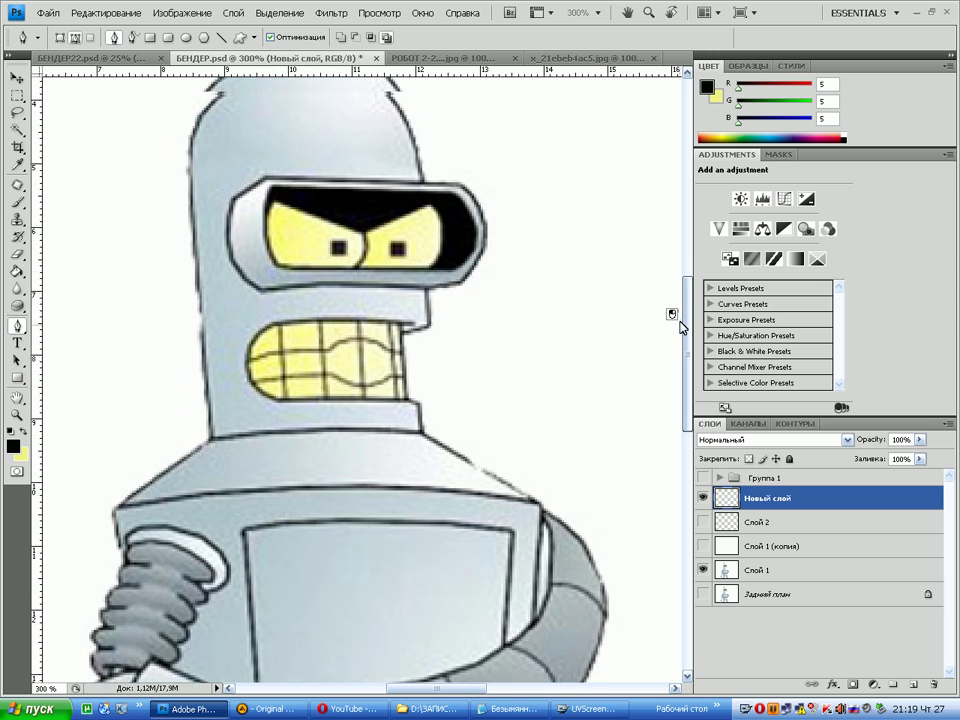
{"action": "scroll", "coordinate": [680, 325], "scroll_direction": "up", "scroll_amount": 2}
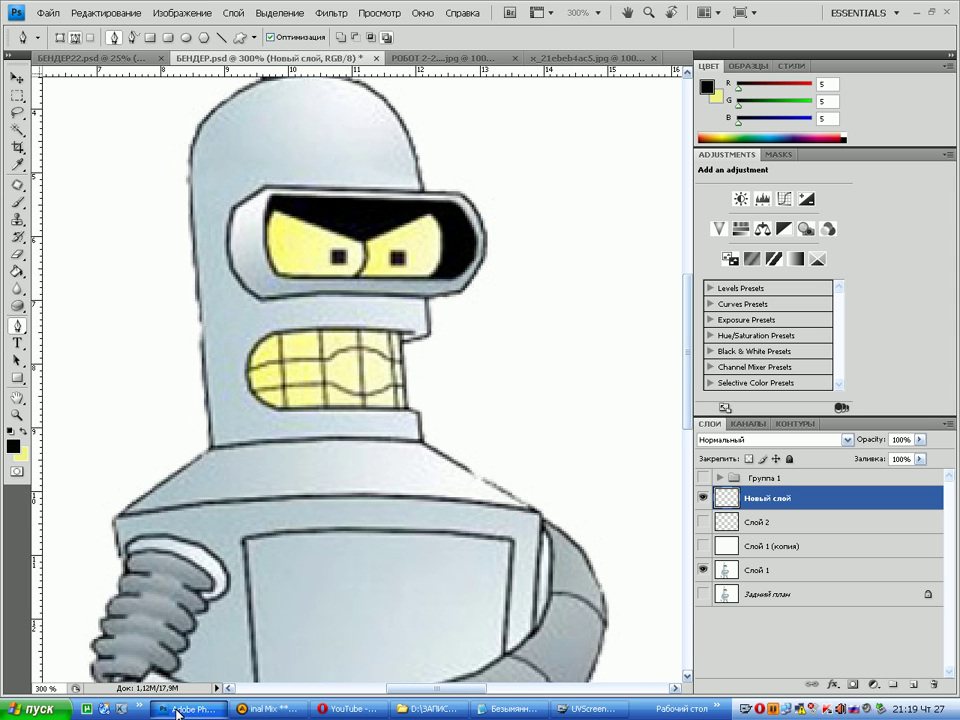
Switch to the Notepad note and move its window slightly lower over the robot picture
{"action": "left_click", "coordinate": [499, 706]}
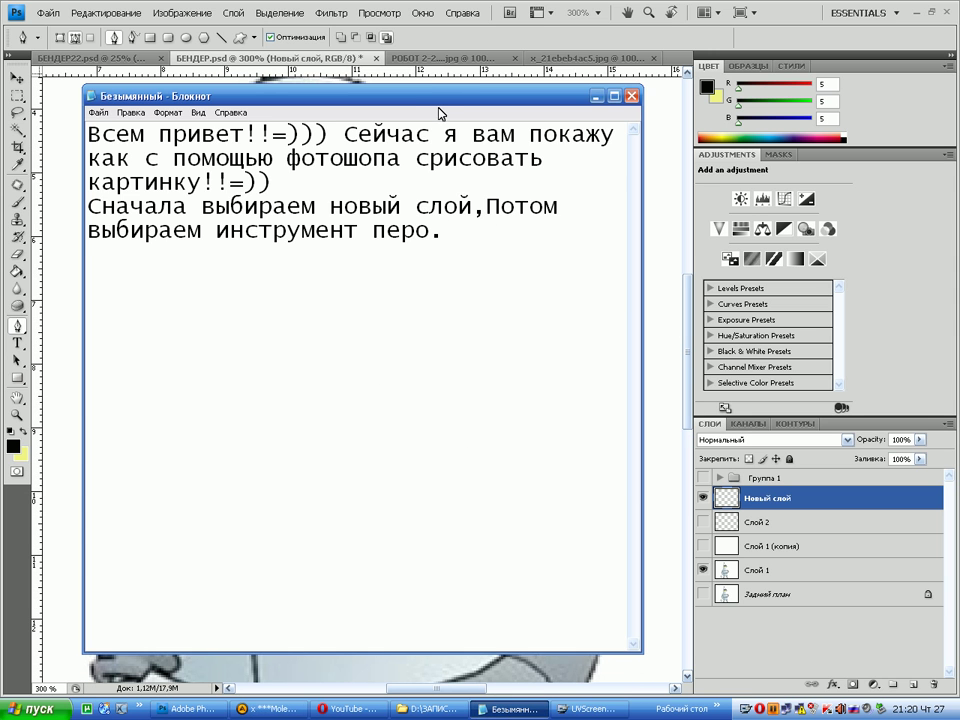
{"action": "left_click_drag", "start_coordinate": [430, 95], "coordinate": [437, 149]}
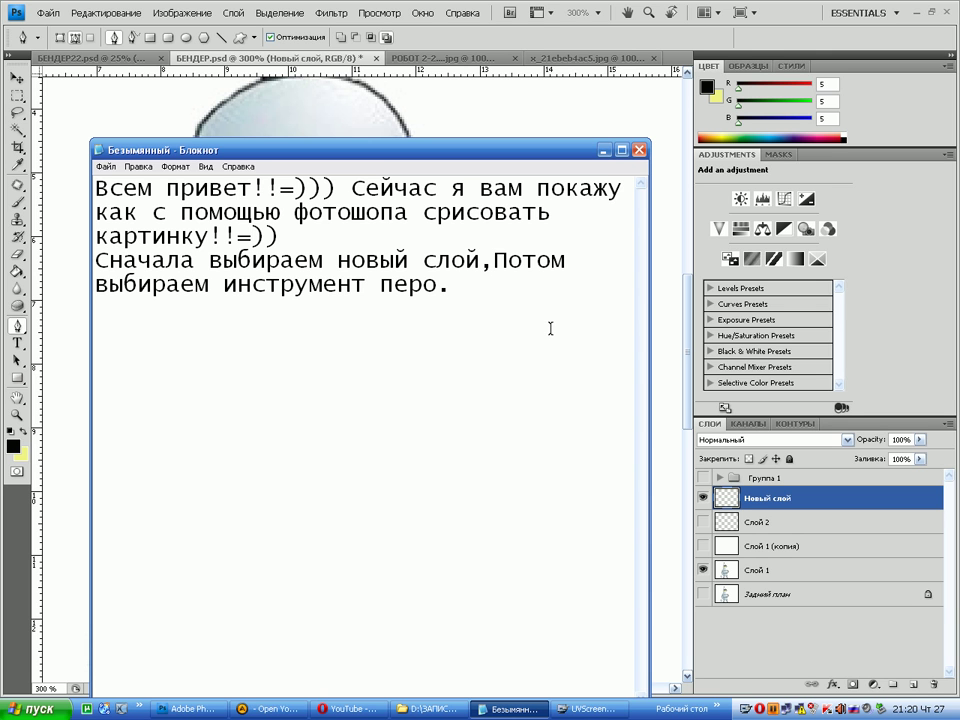
{"action": "type", "text": "Выделя"}
{"action": "key", "text": "BackSpace"}
{"action": "key", "text": "BackSpace"}
{"action": "key", "text": "BackSpace"}
{"action": "key", "text": "BackSpace"}
{"action": "key", "text": "BackSpace"}
{"action": "key", "text": "BackSpace"}
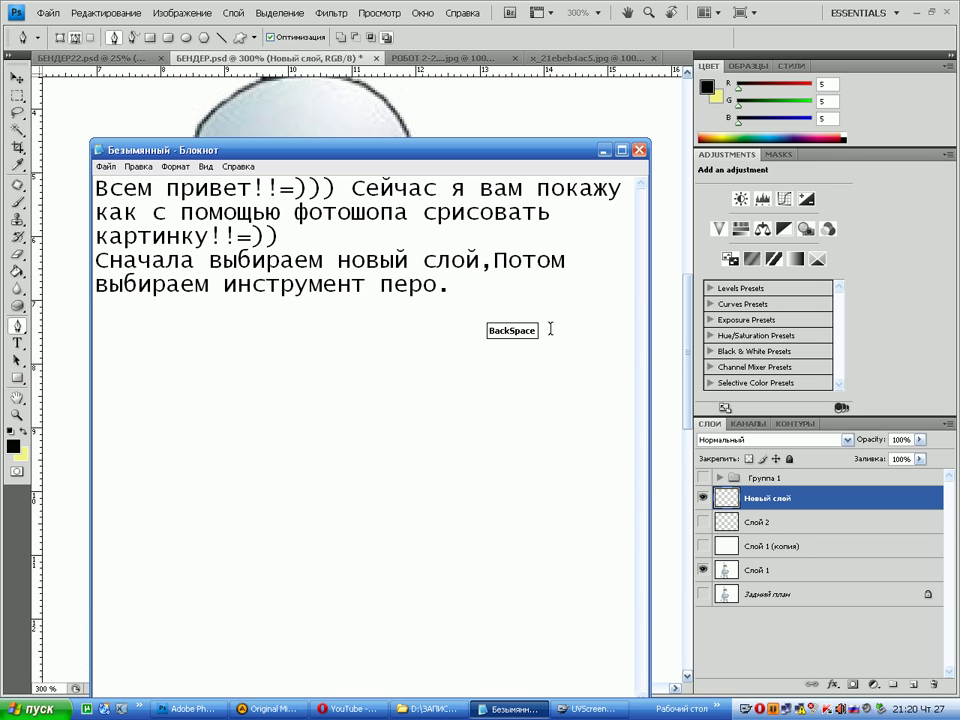
Continue the note after "перо." with "нажимаем на новый слой чтобы"
{"action": "type", "text": "на"}
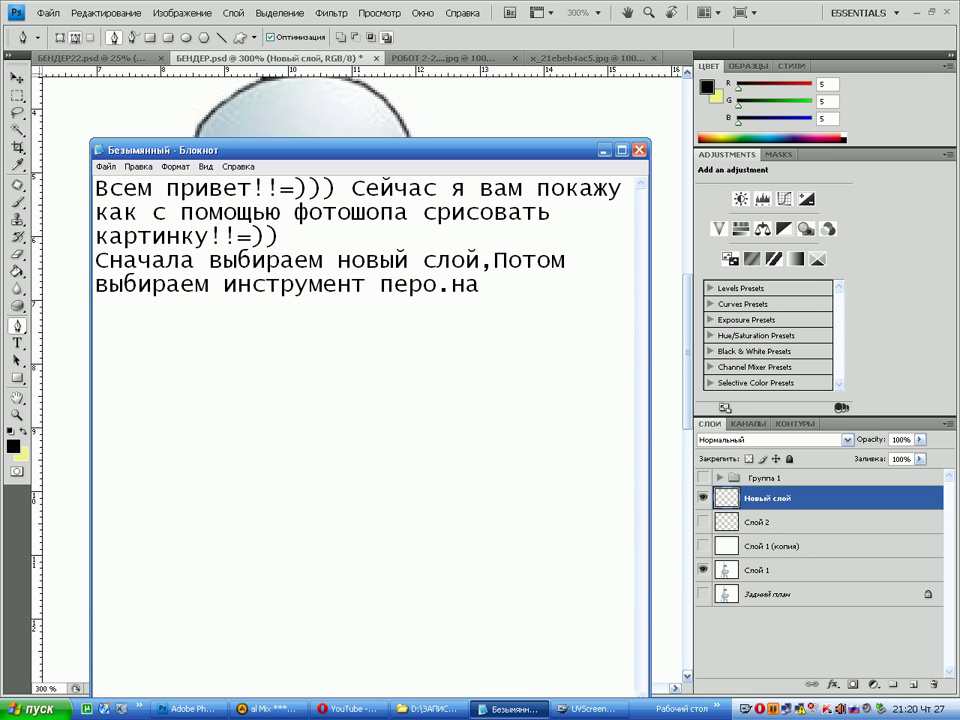
{"action": "type", "text": "жима"}
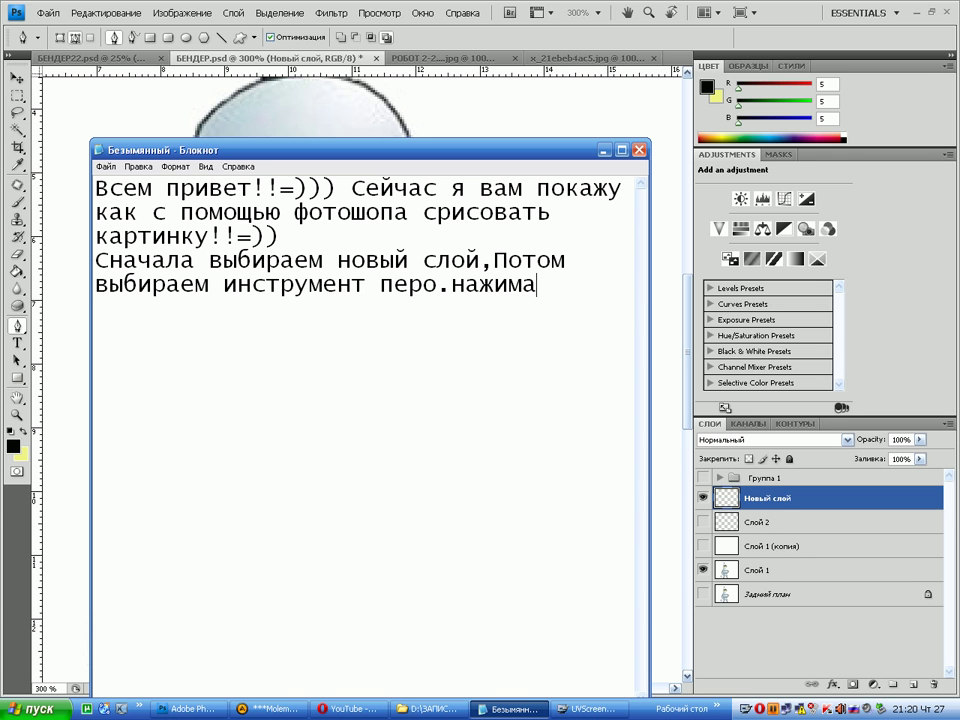
{"action": "type", "text": "ем на "}
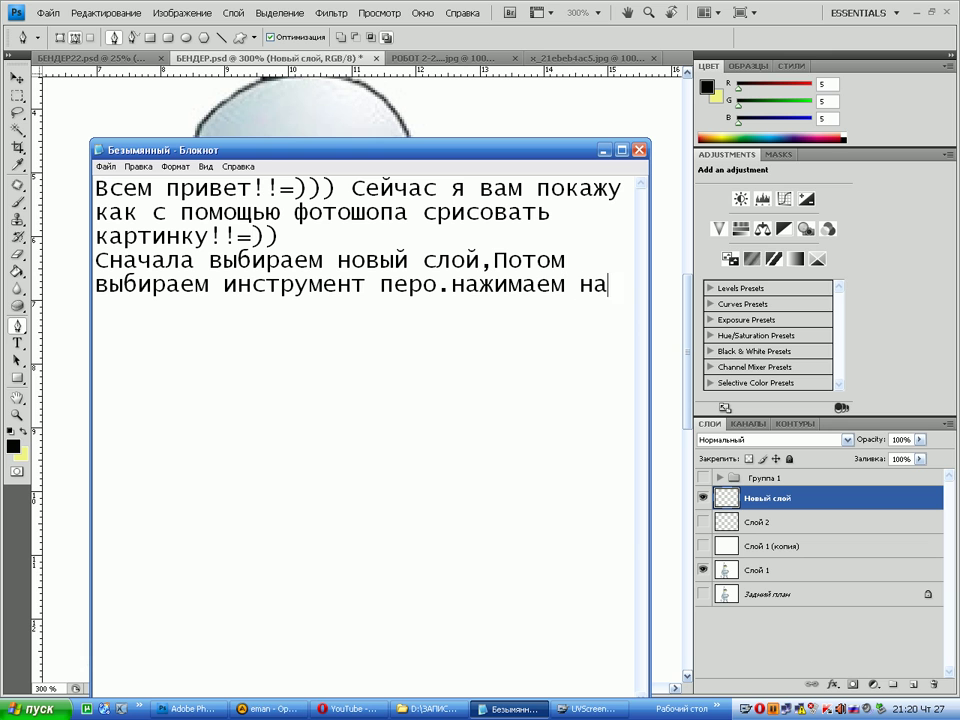
{"action": "type", "text": "новый "}
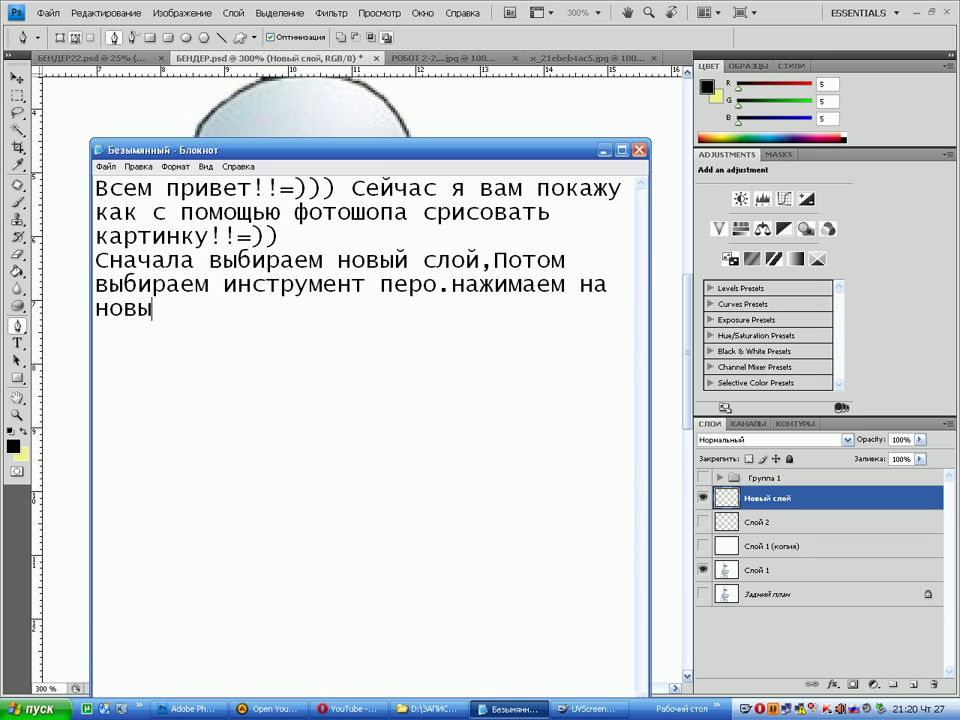
{"action": "type", "text": "слой "}
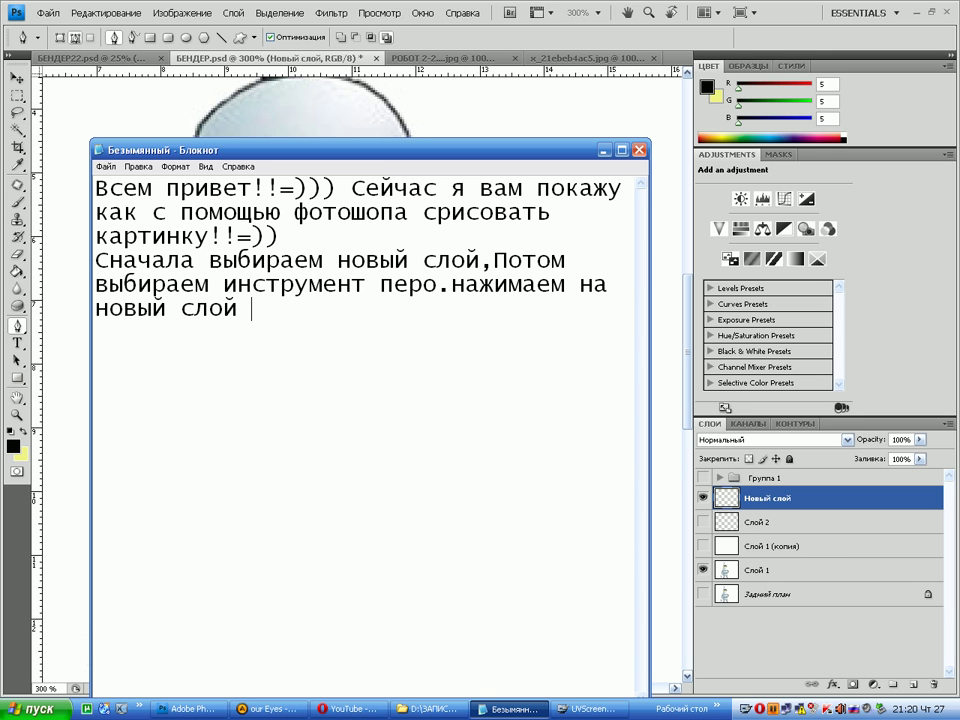
{"action": "type", "text": "чтобы"}
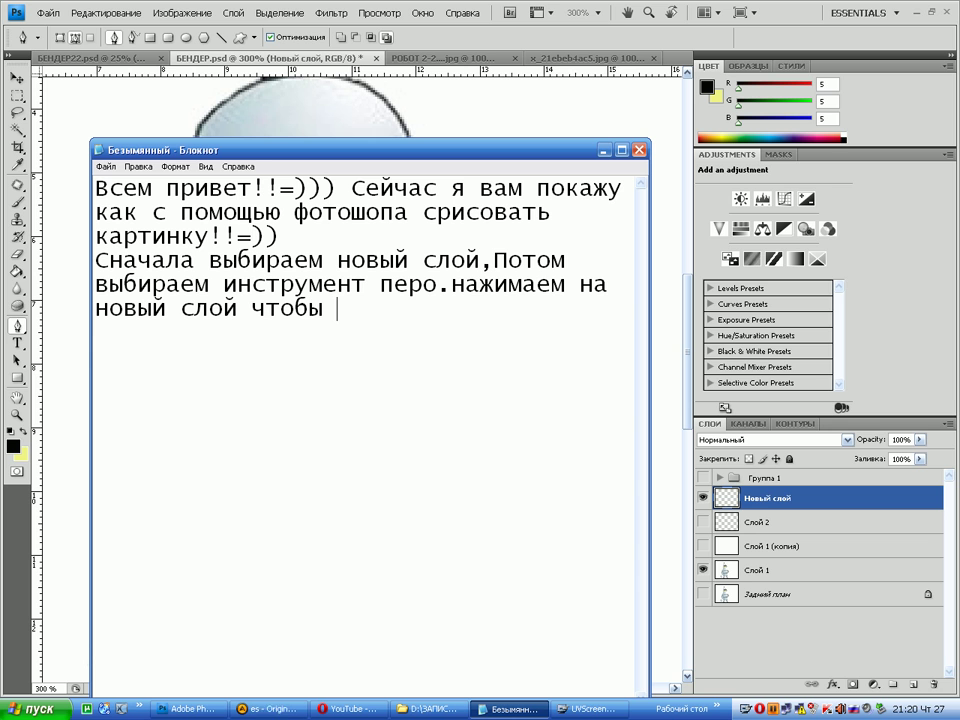
Split "чтобы" into "что бы" and finish the sentence in the note with "он выделился..."
{"action": "key", "text": "Left"}
{"action": "key", "text": "Left"}
{"action": "key", "text": "Left"}
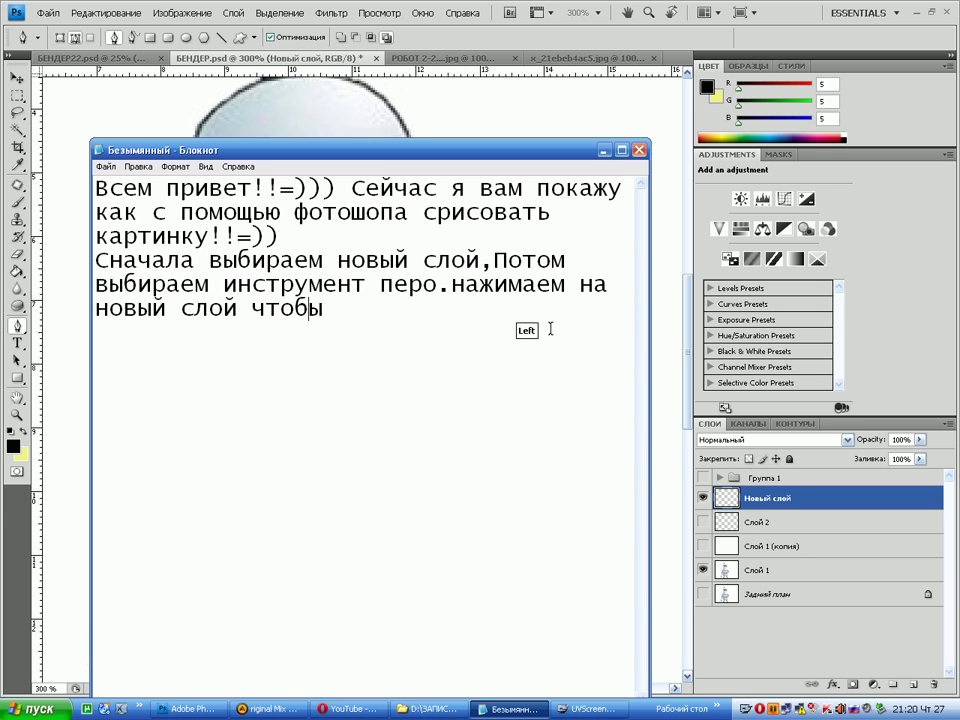
{"action": "key", "text": "Right"}
{"action": "type", "text": "он "}
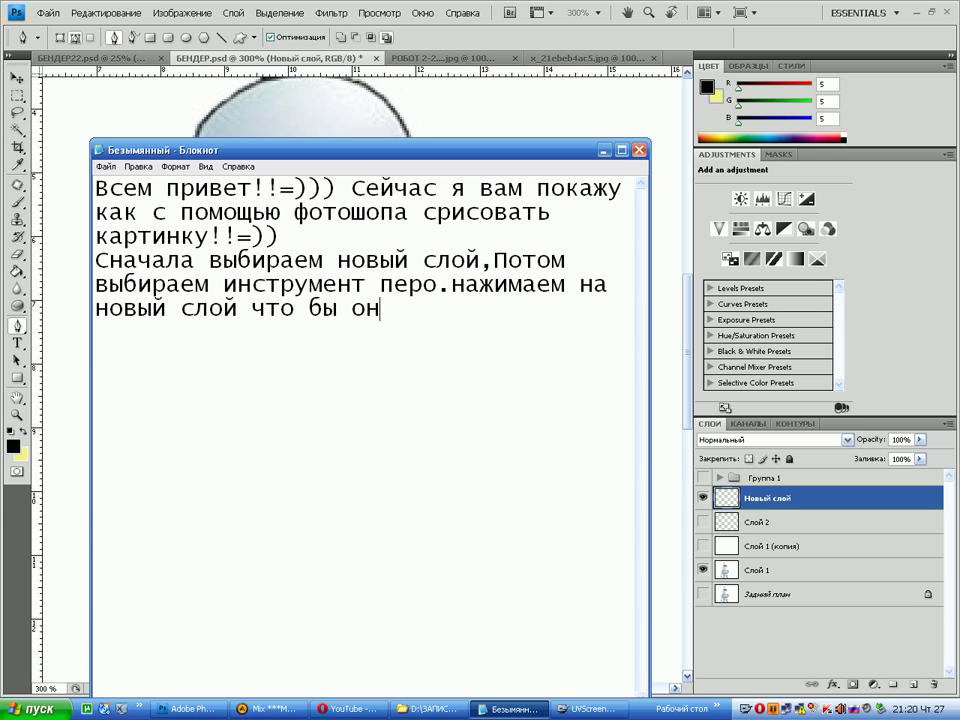
{"action": "type", "text": "выдел"}
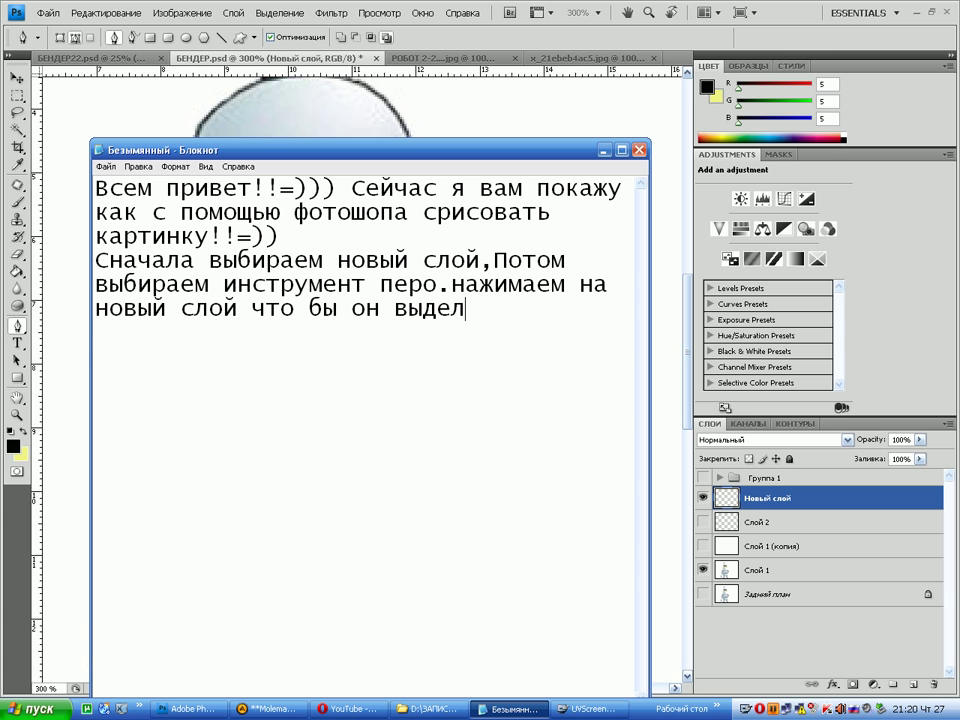
{"action": "type", "text": "ился."}
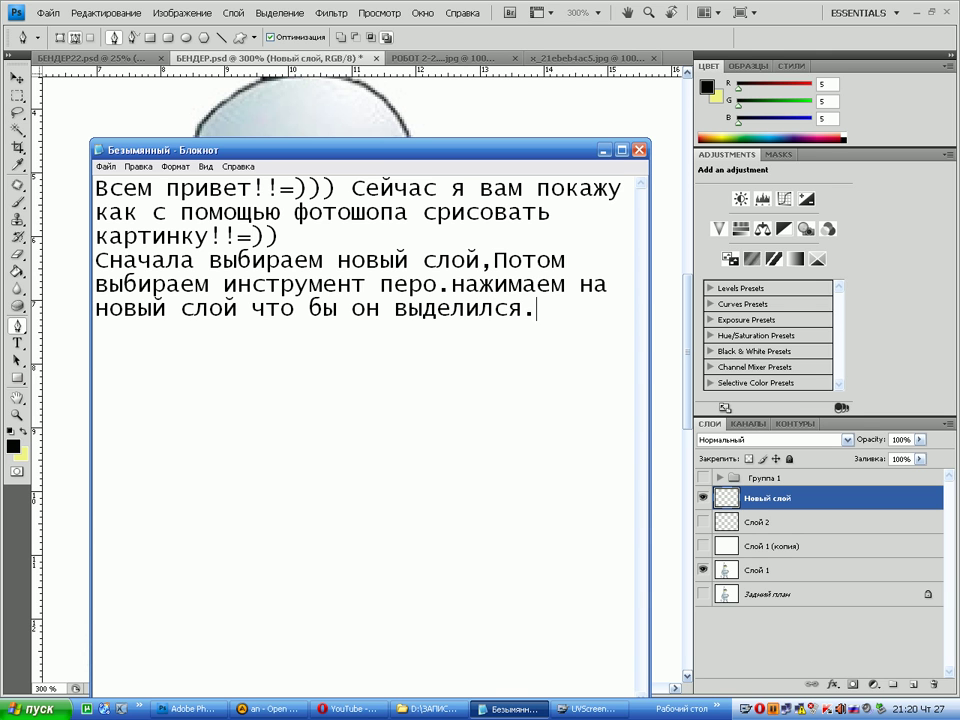
{"action": "type", "text": ".."}
Switch to Photoshop, select the "Новый слой" layer, circle it in red, and clear the marking
{"action": "left_click_drag", "start_coordinate": [760, 491], "coordinate": [729, 499]}
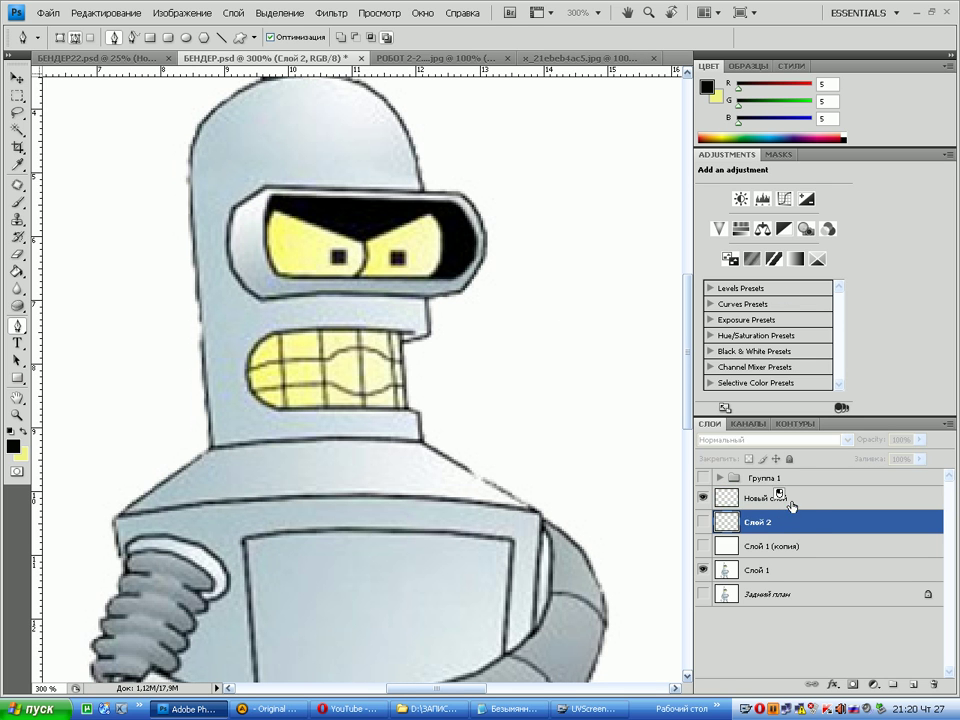
{"action": "left_click", "coordinate": [775, 498]}
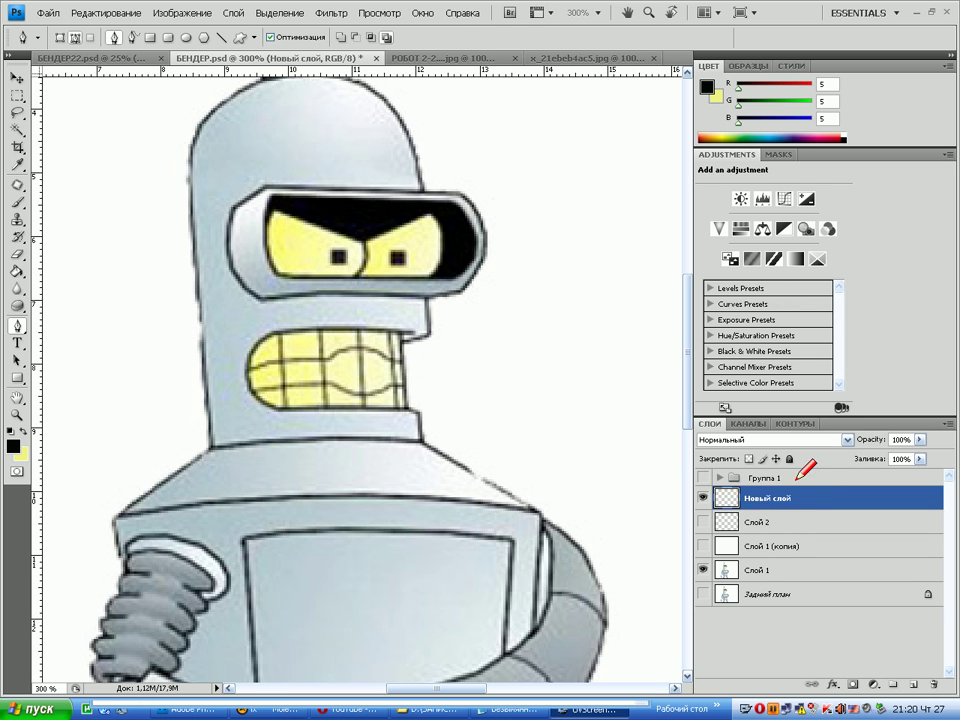
{"action": "mouse_move", "coordinate": [770, 478]}
{"action": "left_mouse_down"}
{"action": "mouse_move", "coordinate": [700, 494]}
{"action": "mouse_move", "coordinate": [776, 523]}
{"action": "mouse_move", "coordinate": [814, 485]}
{"action": "mouse_move", "coordinate": [766, 470]}
{"action": "left_mouse_up"}
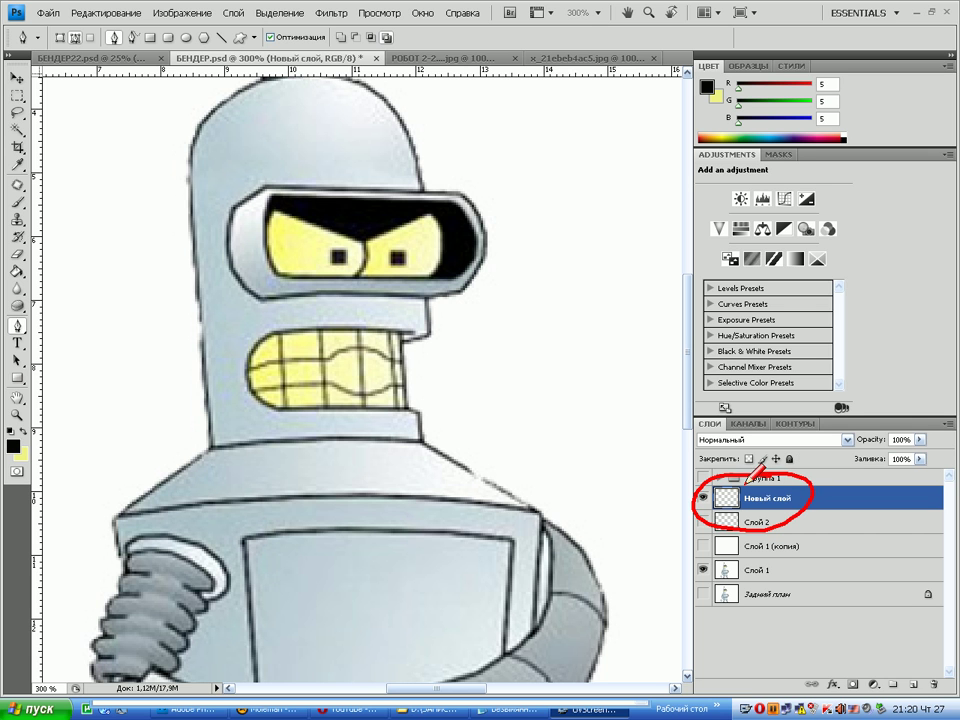
{"action": "key", "text": "Escape"}
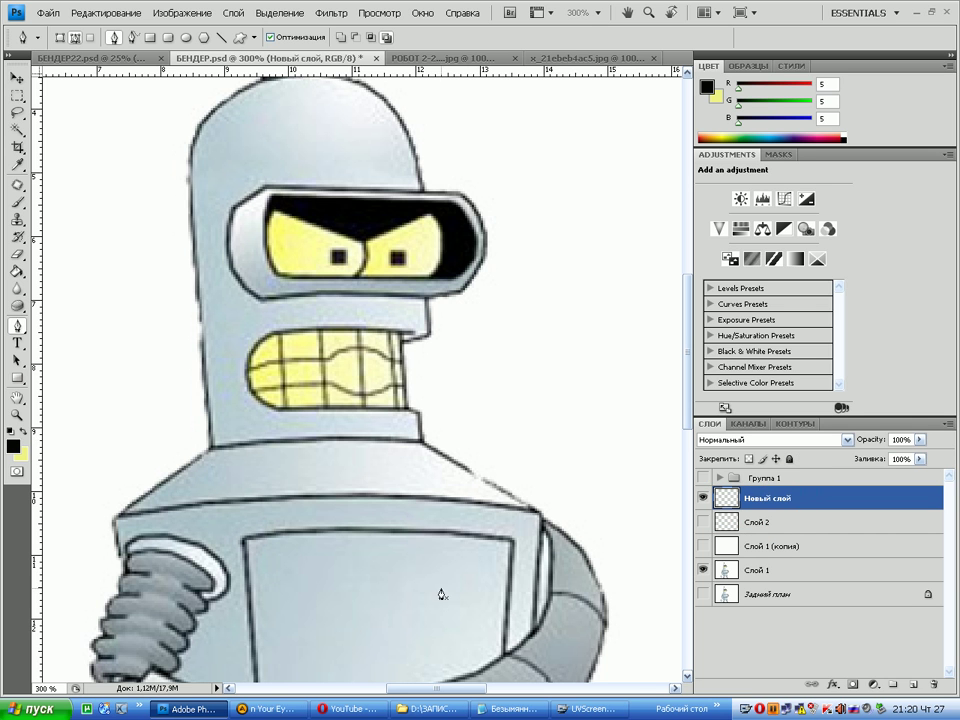
Switch to the Notepad note and continue it after "выделился..." with "И начинаем работать..=))"
{"action": "left_click", "coordinate": [515, 708]}
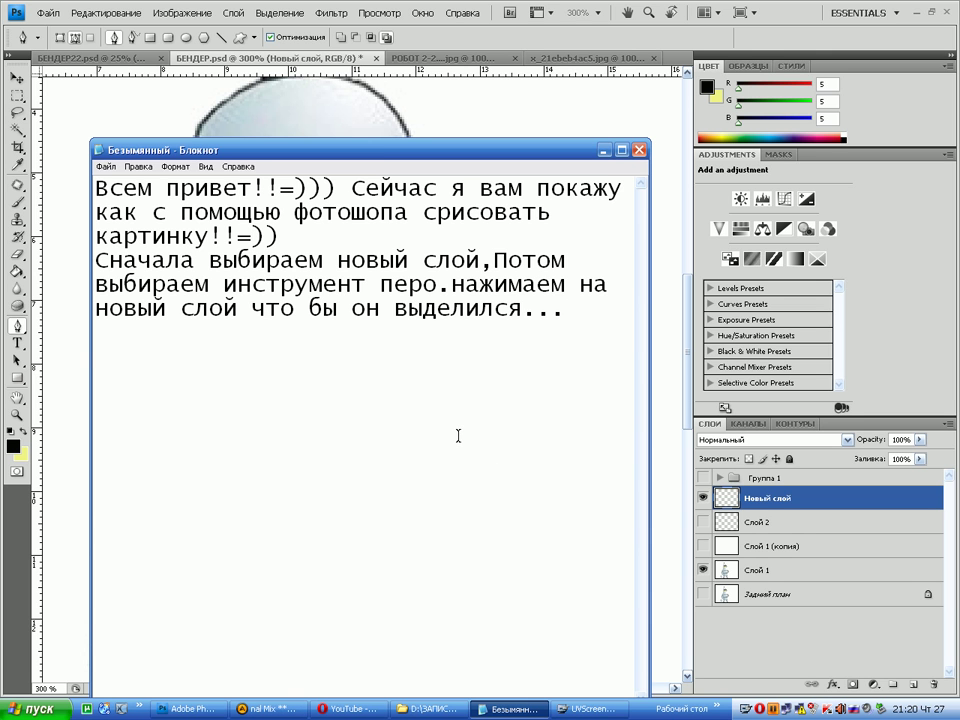
{"action": "type", "text": "И нач"}
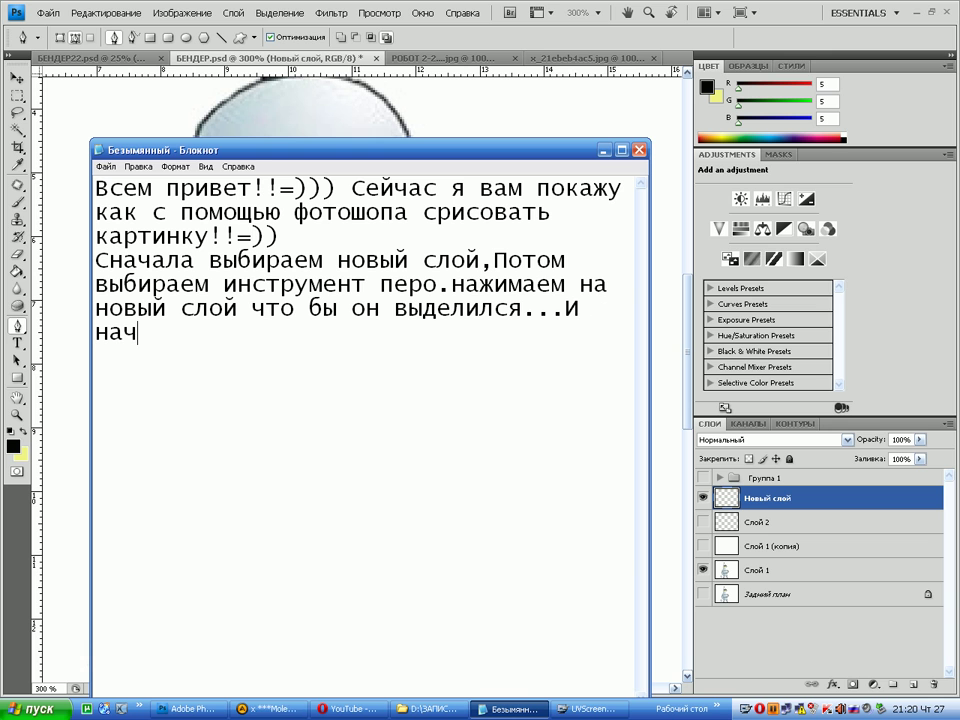
{"action": "type", "text": "инаем"}
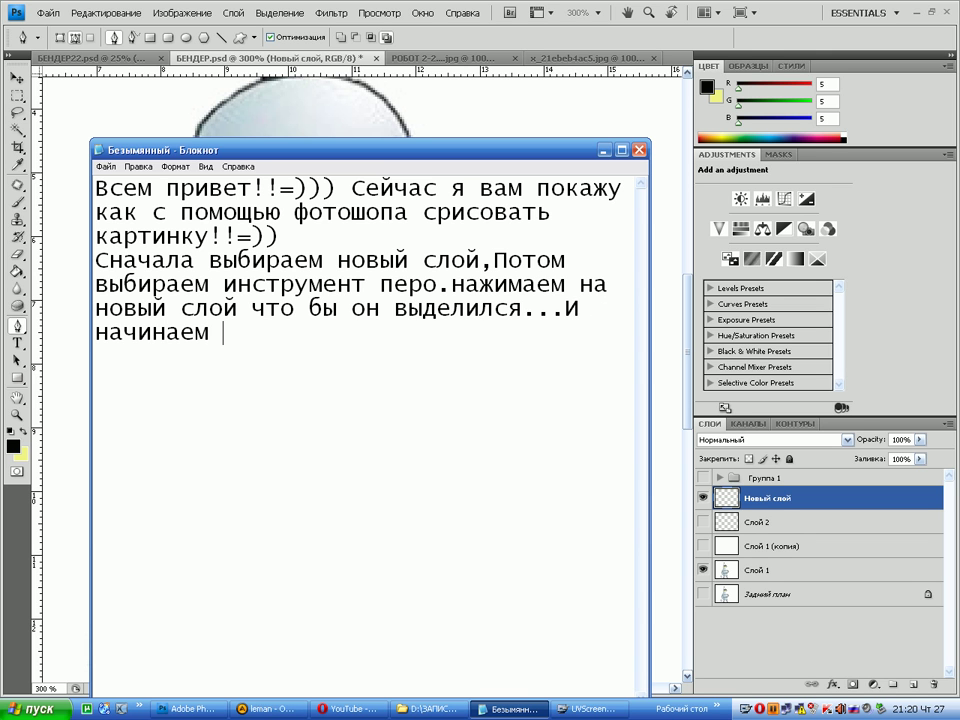
{"action": "type", "text": " работа"}
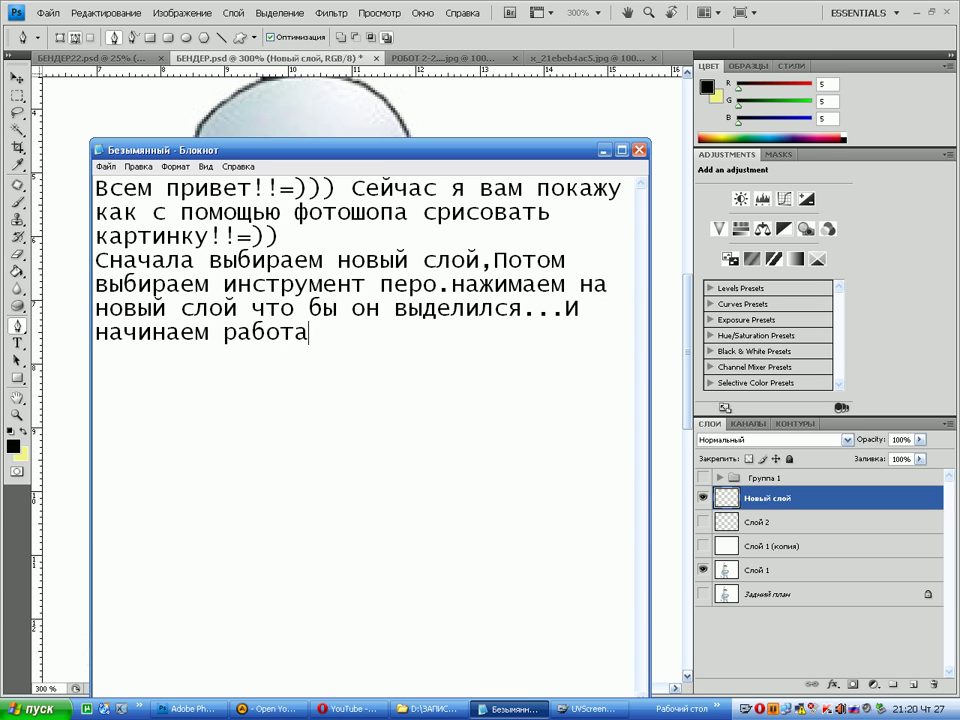
{"action": "type", "text": "ть..=))"}
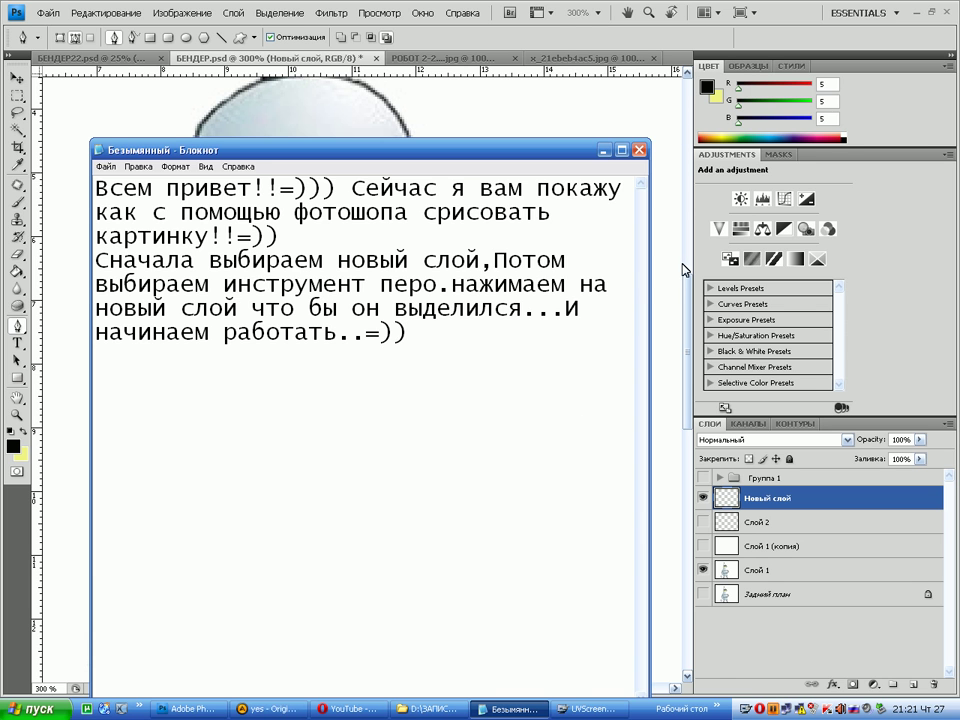
Switch to Photoshop and trace the sides and upper edge of the robot's collar with the Pen tool, bending the upper edge at an added anchor point
{"action": "left_click", "coordinate": [690, 289]}
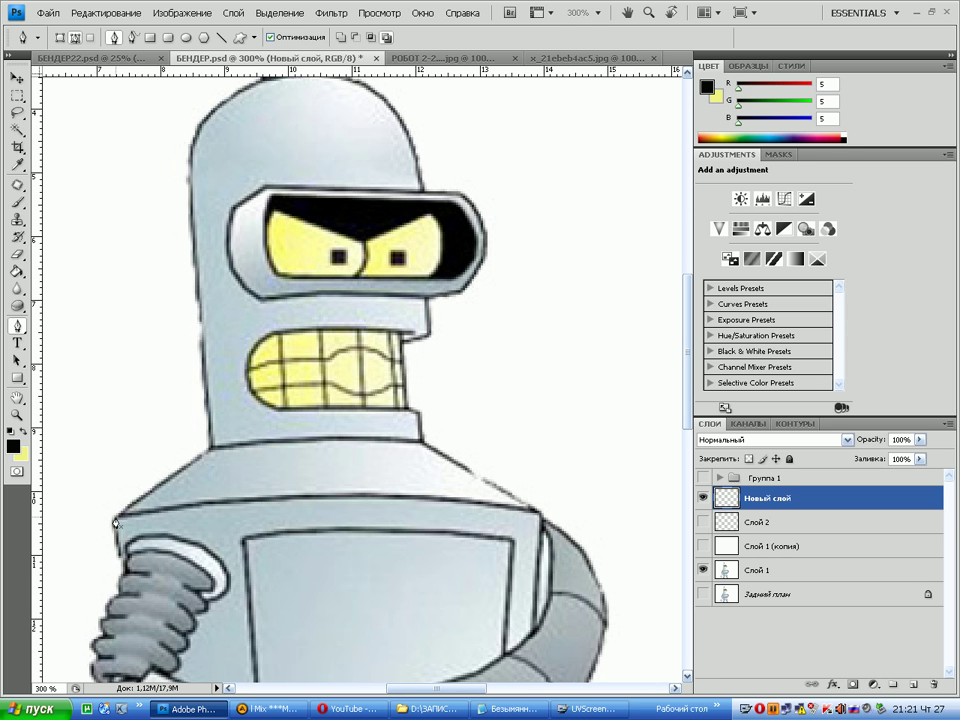
{"action": "left_click", "coordinate": [209, 455]}
{"action": "left_click", "coordinate": [410, 441]}
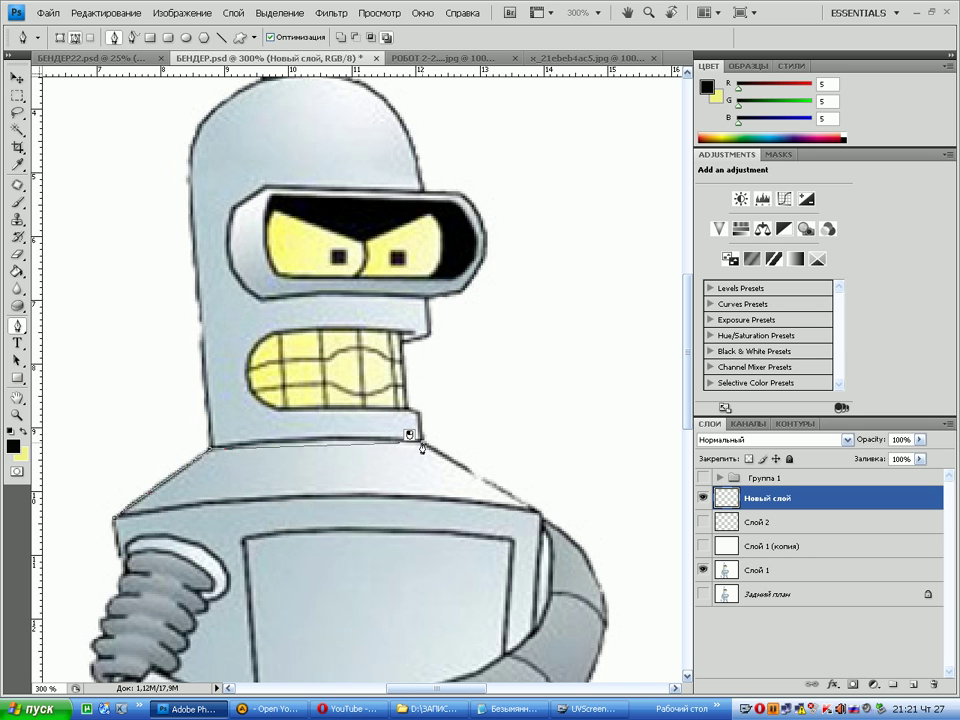
{"action": "right_click", "coordinate": [316, 444]}
{"action": "left_click", "coordinate": [332, 451]}
{"action": "mouse_move", "coordinate": [317, 449]}
{"action": "left_mouse_down"}
{"action": "mouse_move", "coordinate": [311, 437]}
{"action": "mouse_move", "coordinate": [320, 441]}
{"action": "left_mouse_up"}
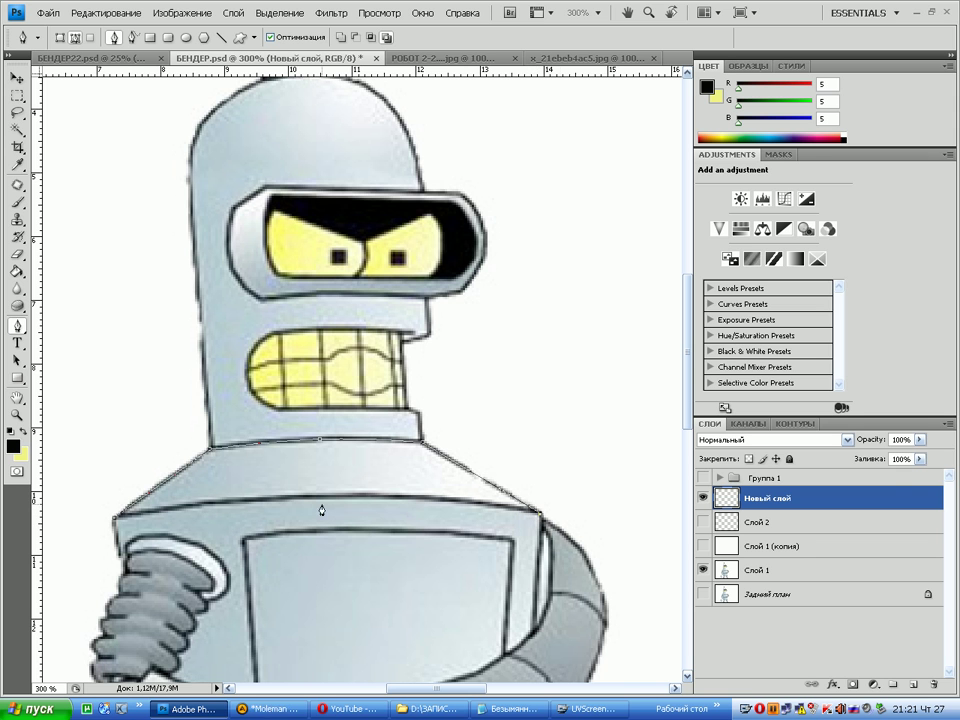
Extend the path along the collar's lower edge past its left corner and curve it upward with an added middle anchor point
{"action": "left_click", "coordinate": [80, 529]}
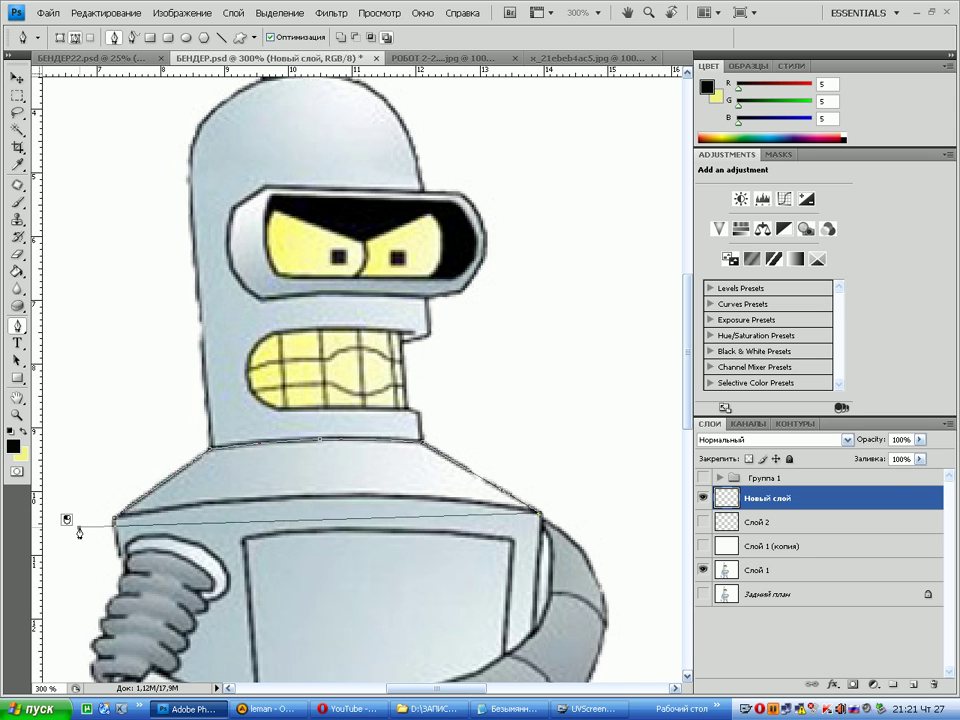
{"action": "right_click", "coordinate": [331, 520]}
{"action": "left_click", "coordinate": [338, 527]}
{"action": "left_click_drag", "start_coordinate": [331, 518], "coordinate": [327, 495]}
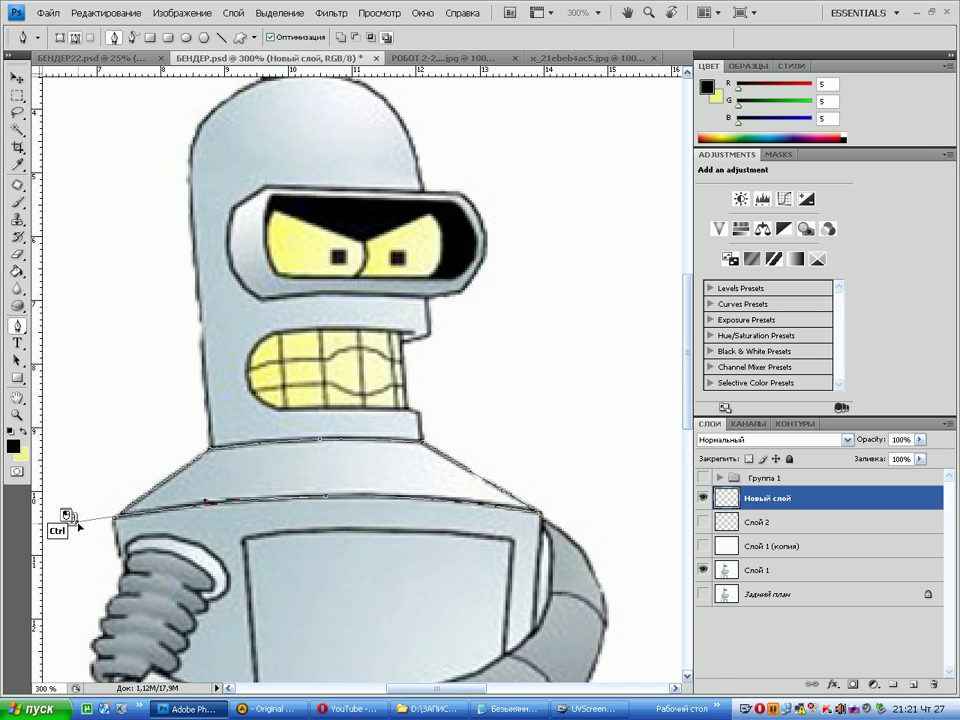
Stroke the collar path with the Brush on the "Новый слой" layer, without simulated pressure
{"action": "right_click", "coordinate": [175, 511]}
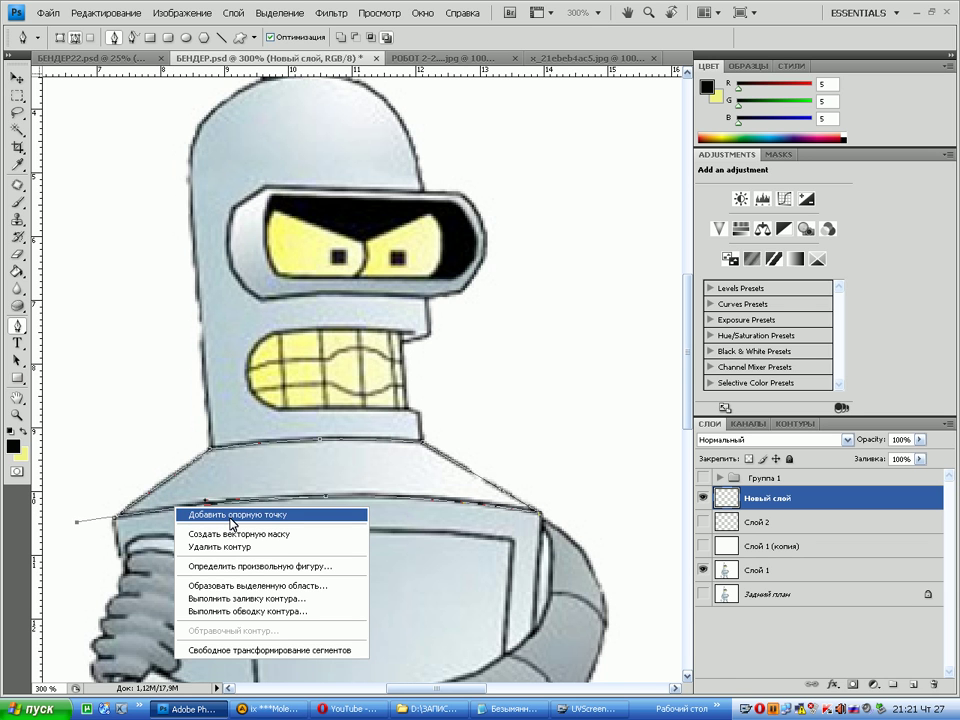
{"action": "left_click", "coordinate": [249, 612]}
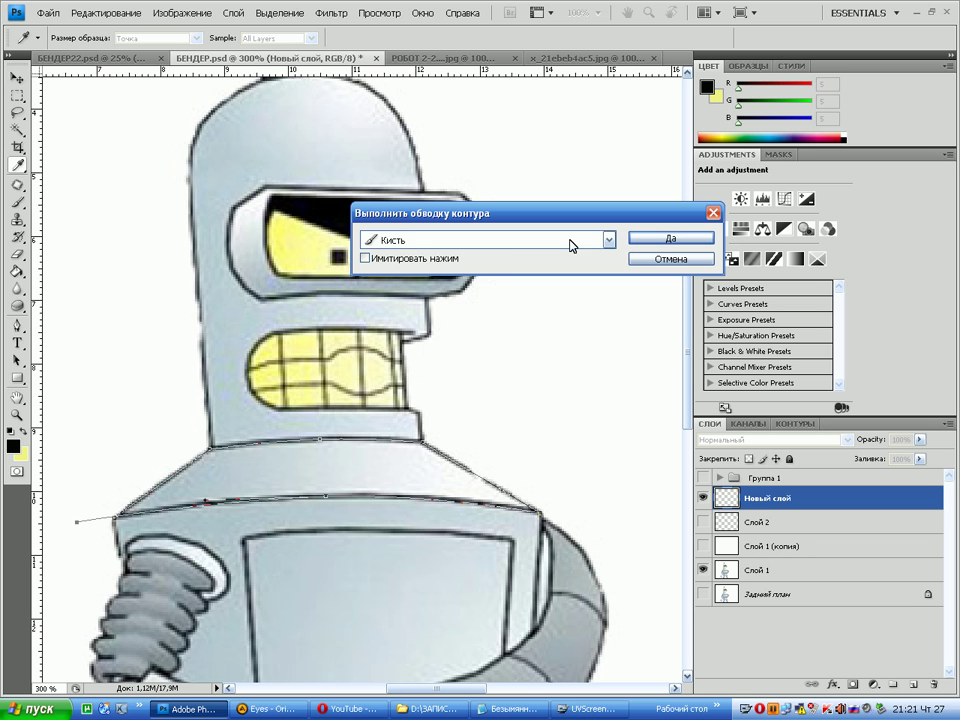
{"action": "left_click", "coordinate": [652, 240]}
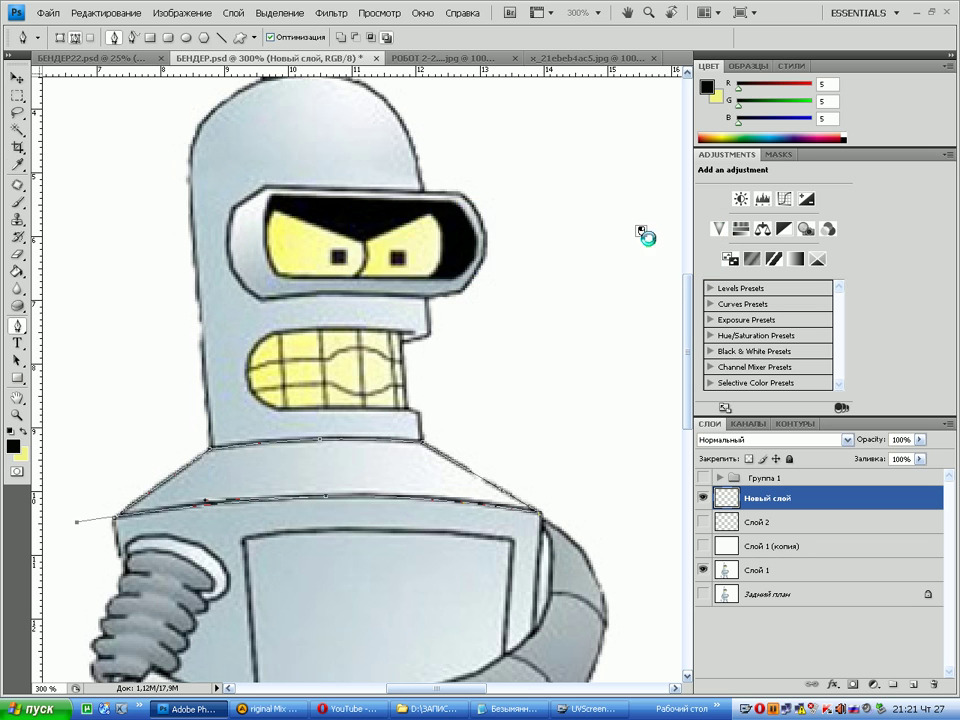
Delete the collar path and erase the stroke overshooting the collar's left corner, finishing with the Move tool active
{"action": "right_click", "coordinate": [421, 440]}
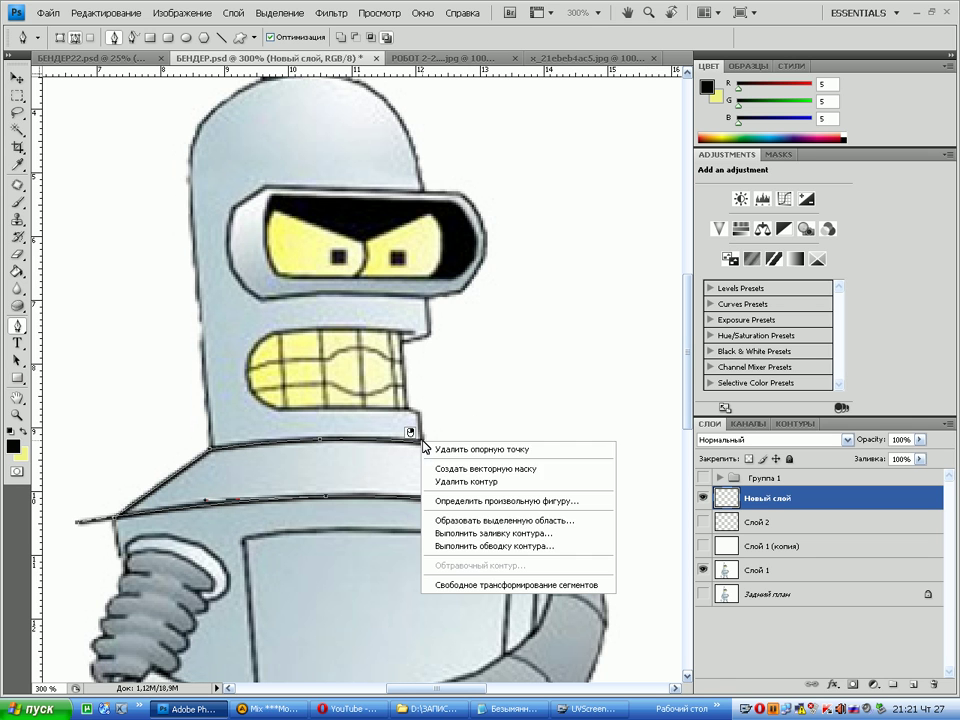
{"action": "left_click", "coordinate": [495, 483]}
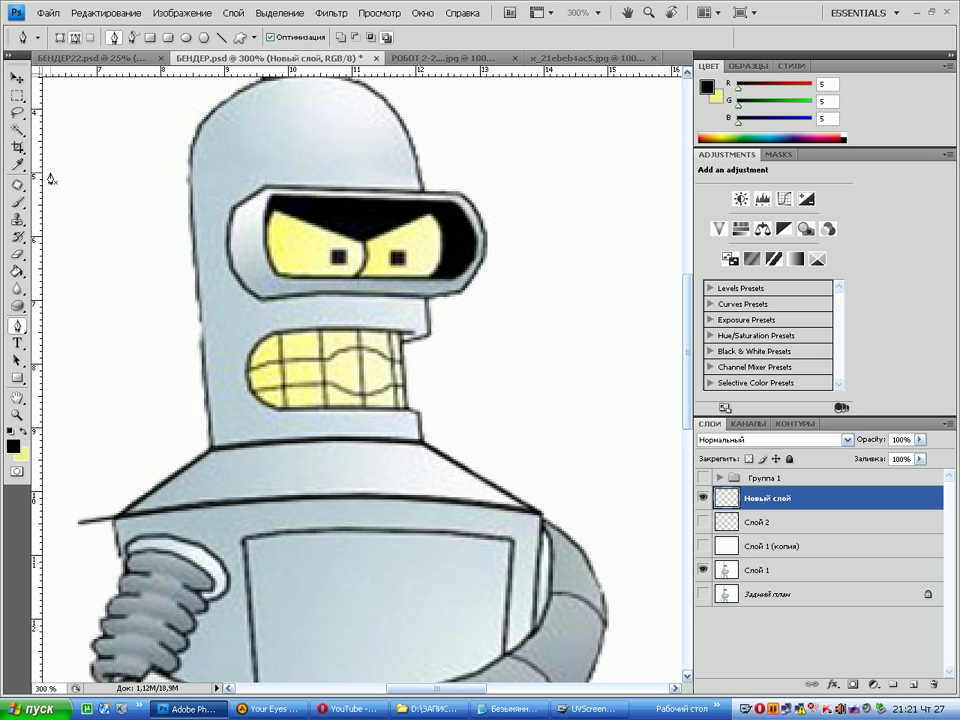
{"action": "left_click", "coordinate": [17, 253]}
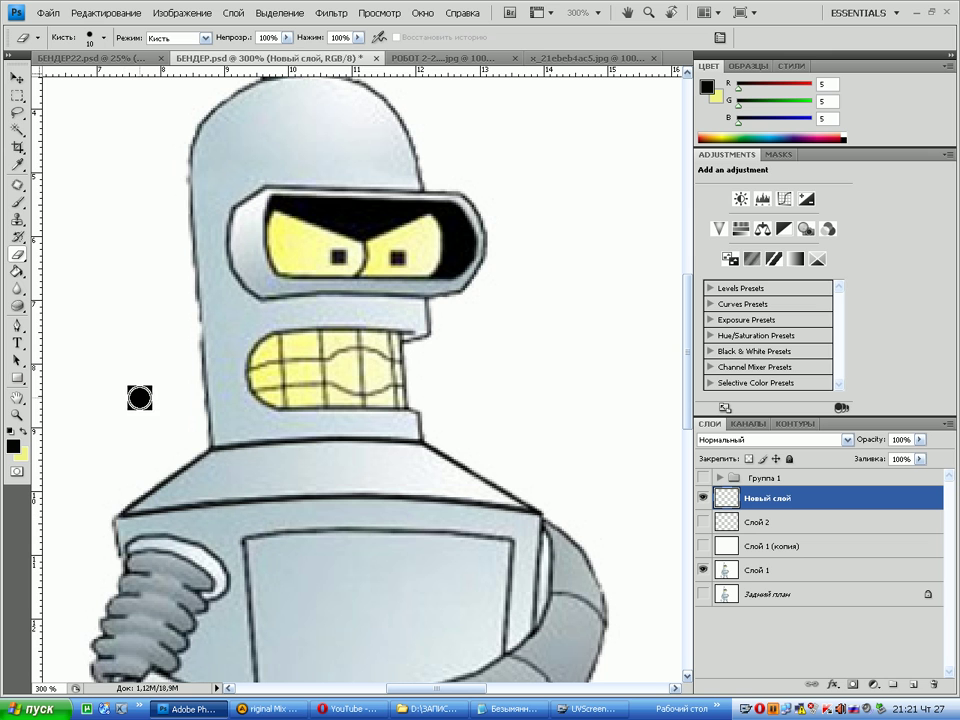
{"action": "left_click", "coordinate": [16, 77]}
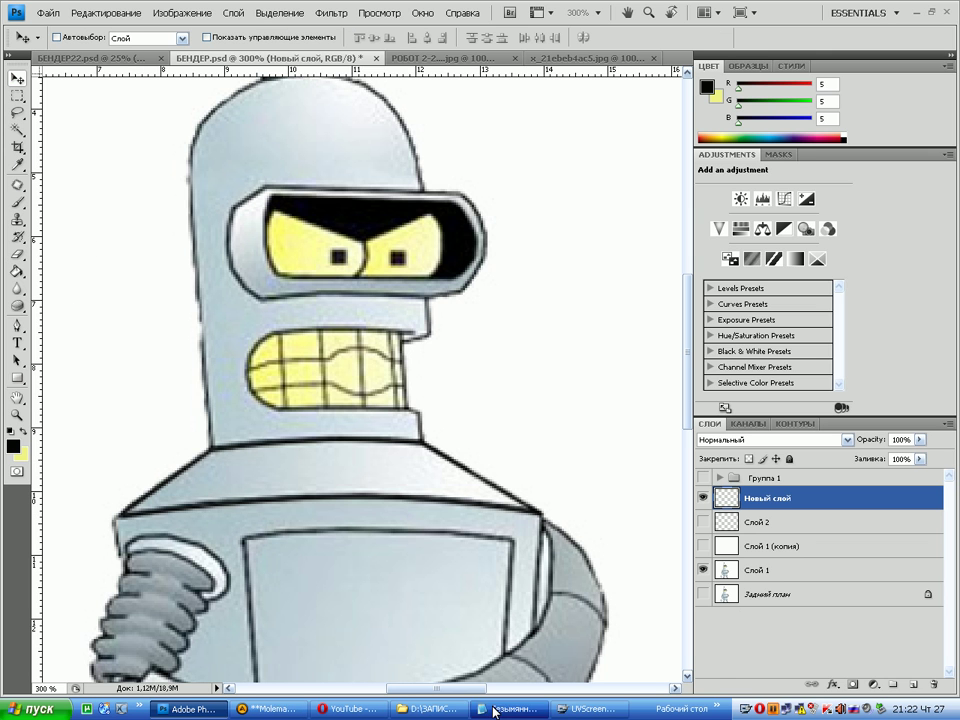
Switch to the Notepad note and continue it with "Вот У нас появился новый элемент рисунка,"
{"action": "left_click", "coordinate": [495, 710]}
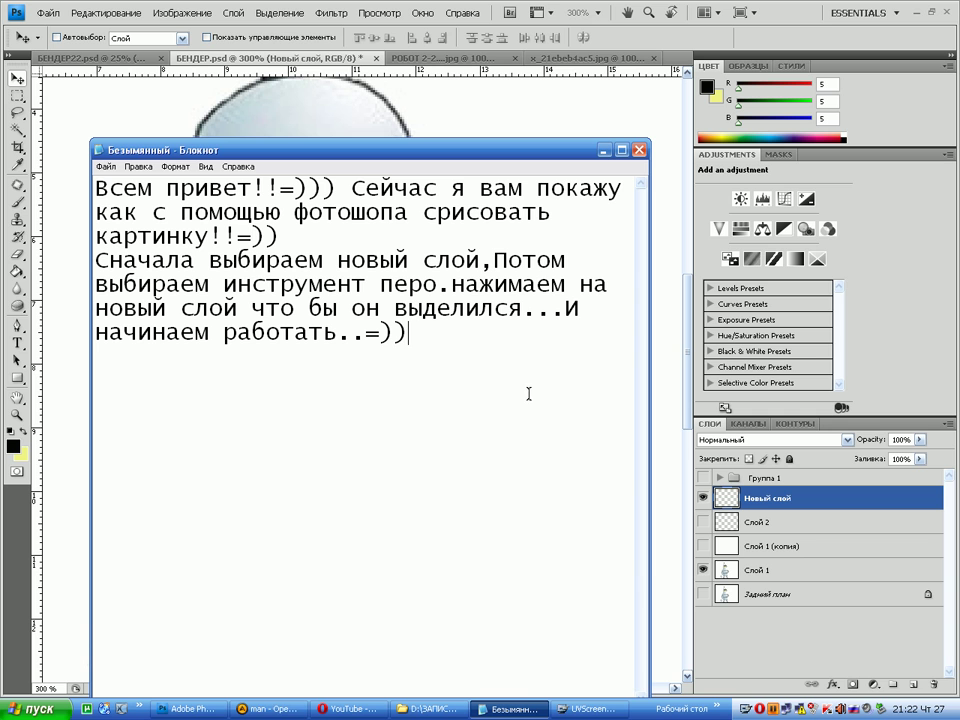
{"action": "type", "text": "Вот"}
{"action": "key", "text": "BackSpace"}
{"action": "type", "text": "т "}
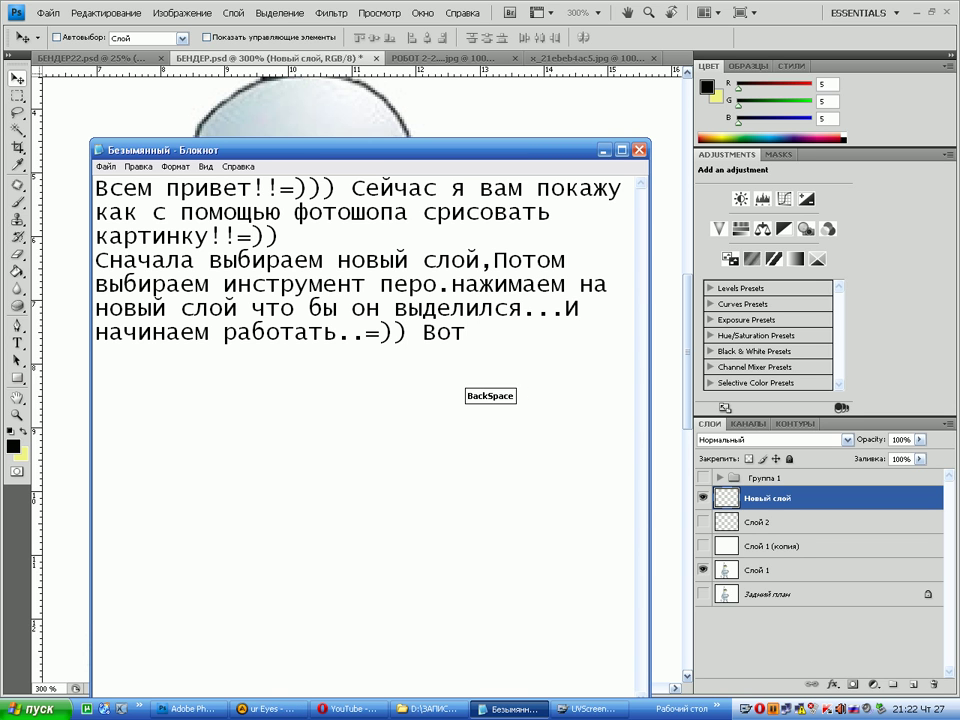
{"action": "type", "text": "У на"}
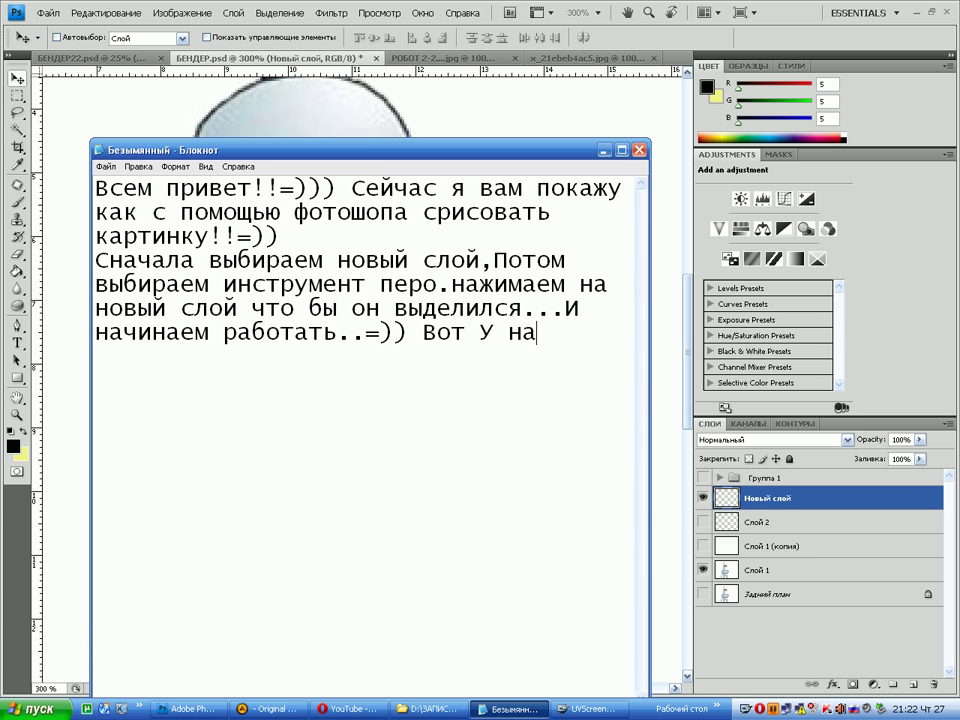
{"action": "type", "text": "с по"}
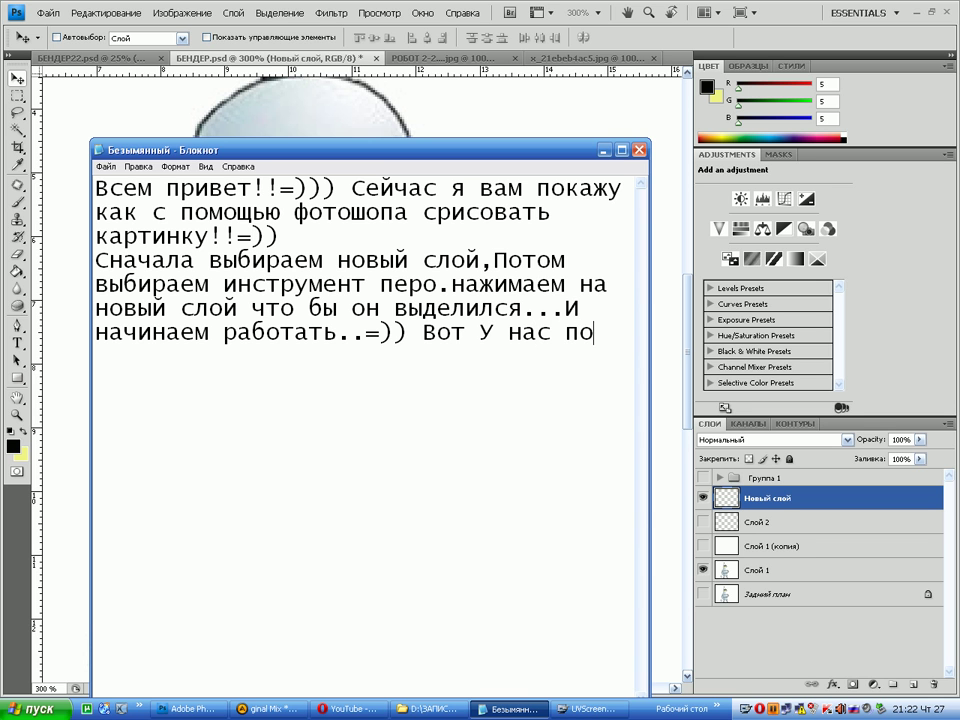
{"action": "type", "text": "яви"}
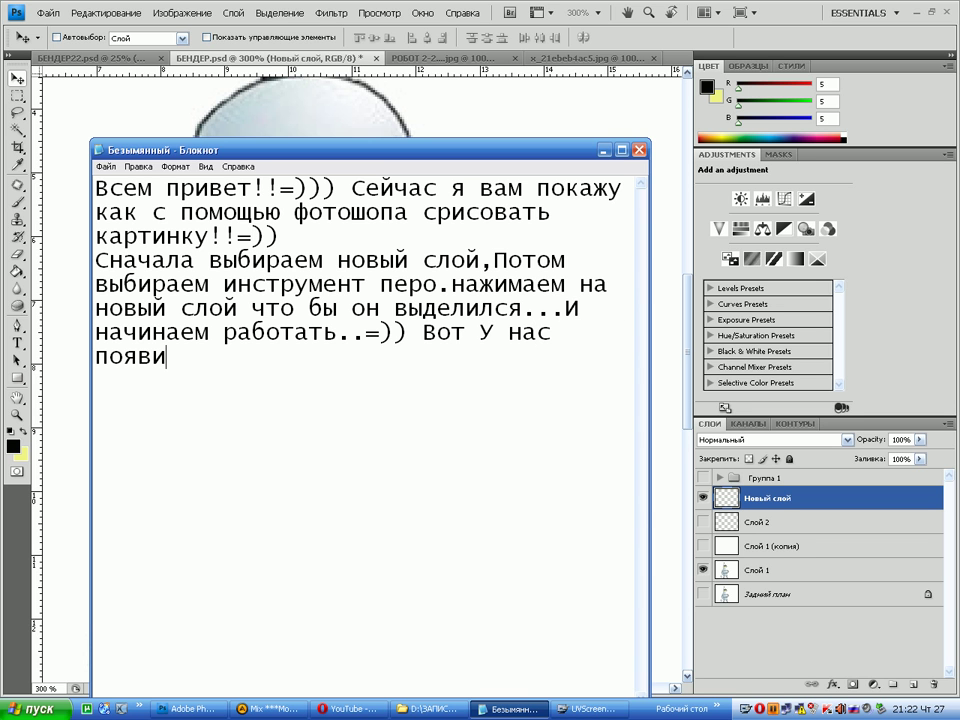
{"action": "type", "text": "лся н"}
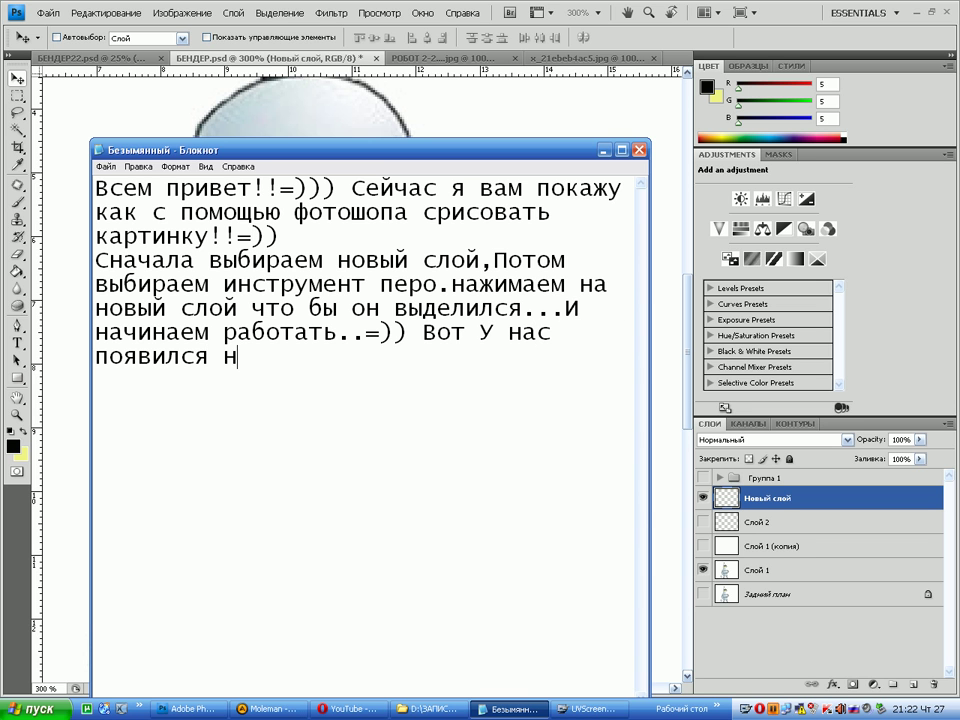
{"action": "type", "text": "овый "}
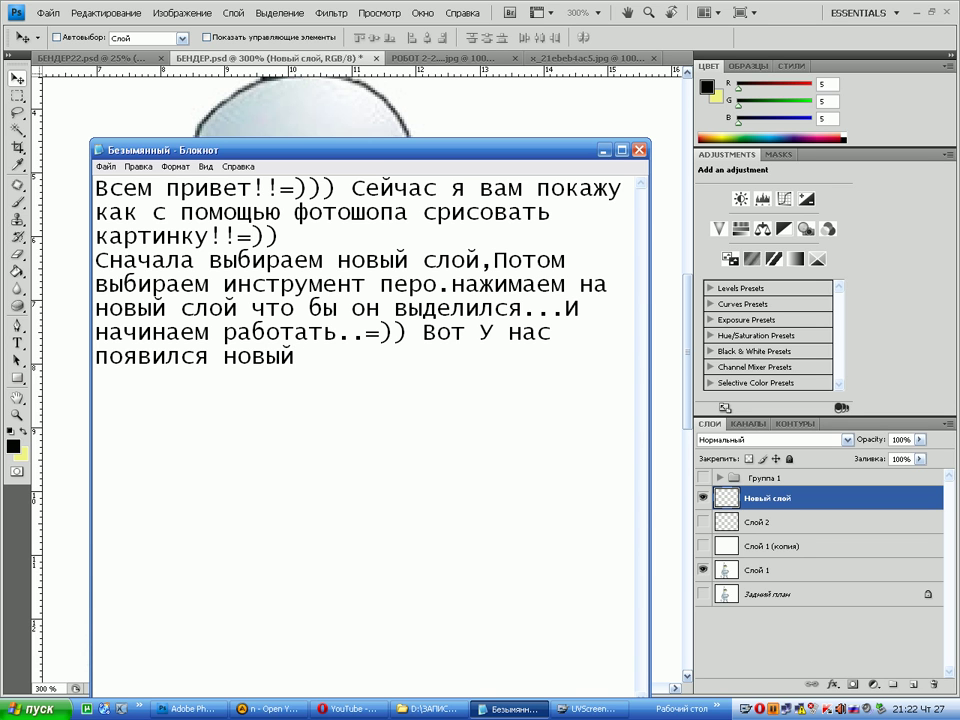
{"action": "type", "text": "элемент"}
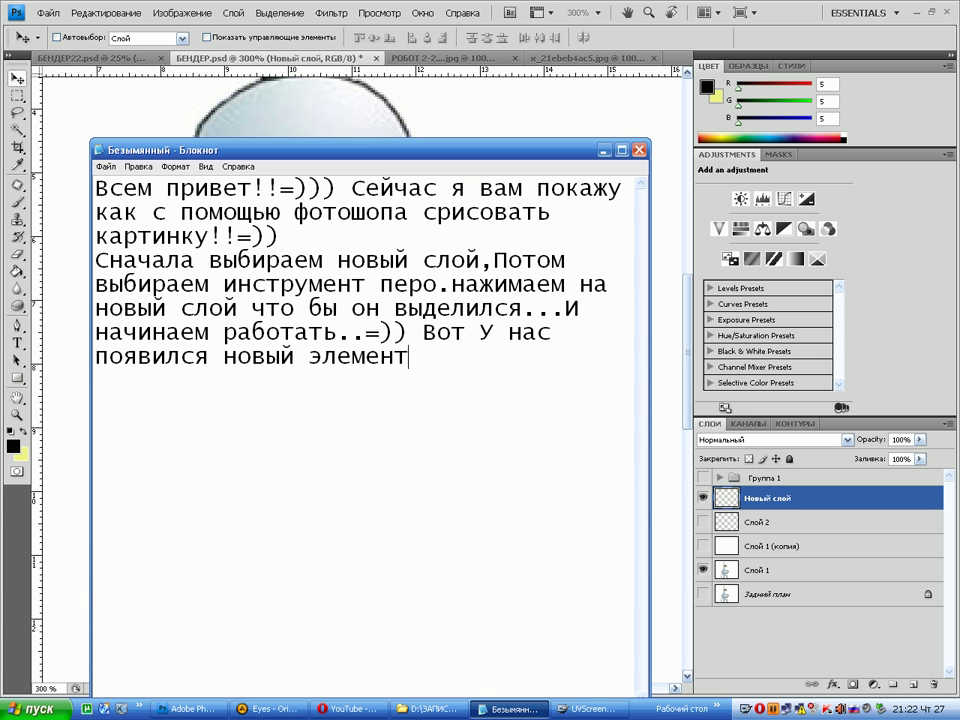
{"action": "type", "text": " рисунк"}
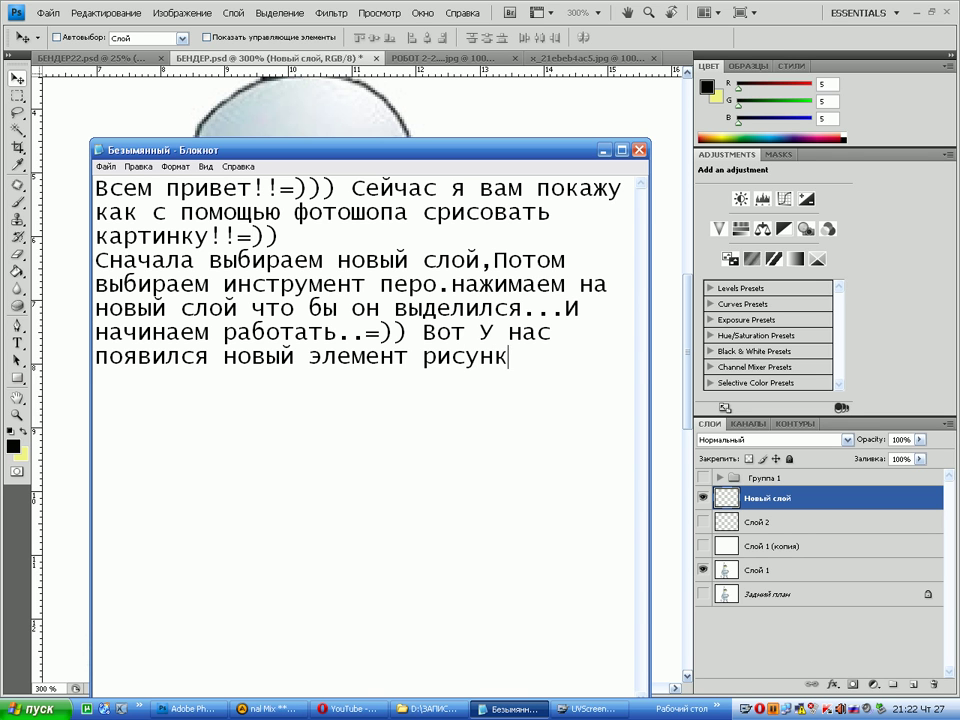
{"action": "type", "text": "а,"}
Switch to Photoshop, circle the traced collar in red, and clear the marking
{"action": "left_click", "coordinate": [697, 212]}
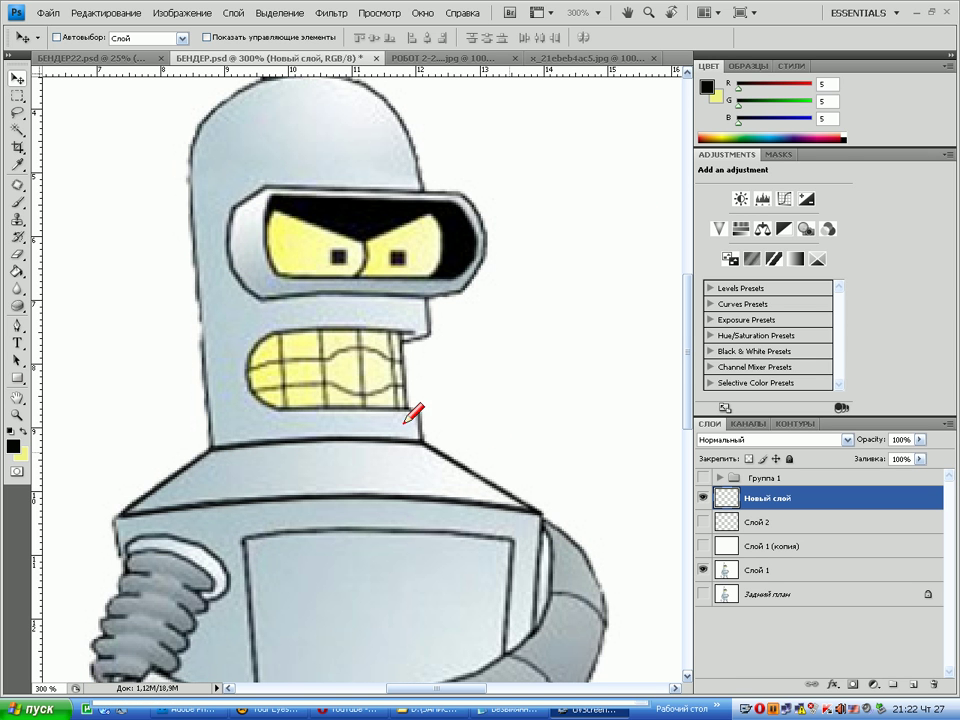
{"action": "mouse_move", "coordinate": [468, 437]}
{"action": "left_mouse_down"}
{"action": "mouse_move", "coordinate": [131, 468]}
{"action": "mouse_move", "coordinate": [72, 541]}
{"action": "mouse_move", "coordinate": [279, 580]}
{"action": "mouse_move", "coordinate": [437, 568]}
{"action": "mouse_move", "coordinate": [545, 512]}
{"action": "mouse_move", "coordinate": [536, 444]}
{"action": "mouse_move", "coordinate": [470, 433]}
{"action": "left_mouse_up"}
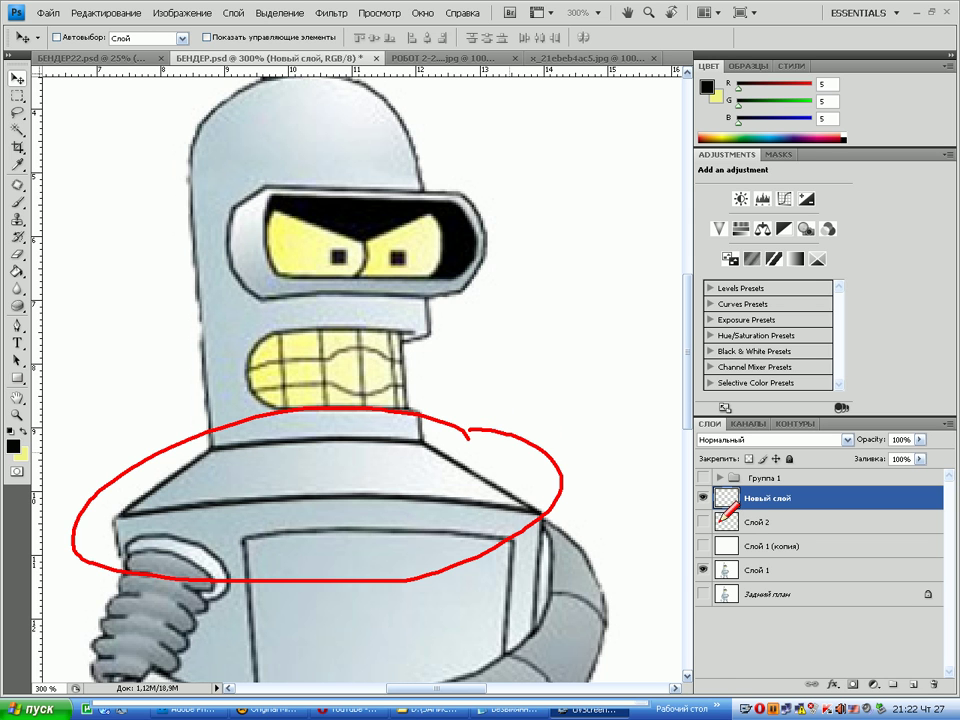
{"action": "key", "text": "ctrl+z"}
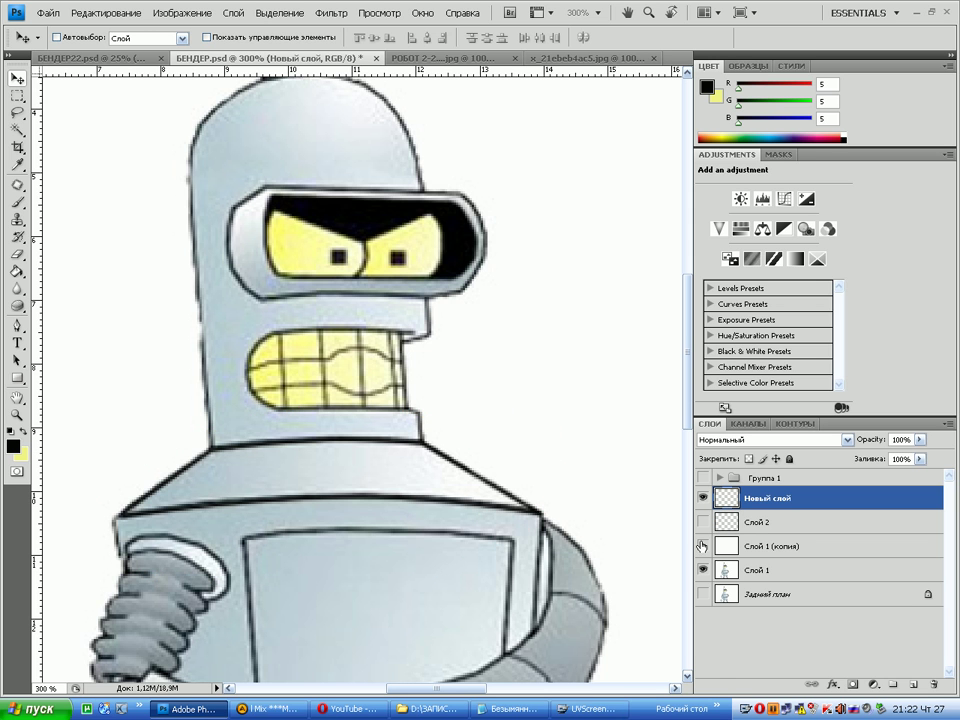
Show the white "Слой 1 (копия)" layer to view the traced collar outline alone, and hide it again
{"action": "left_click", "coordinate": [702, 546]}
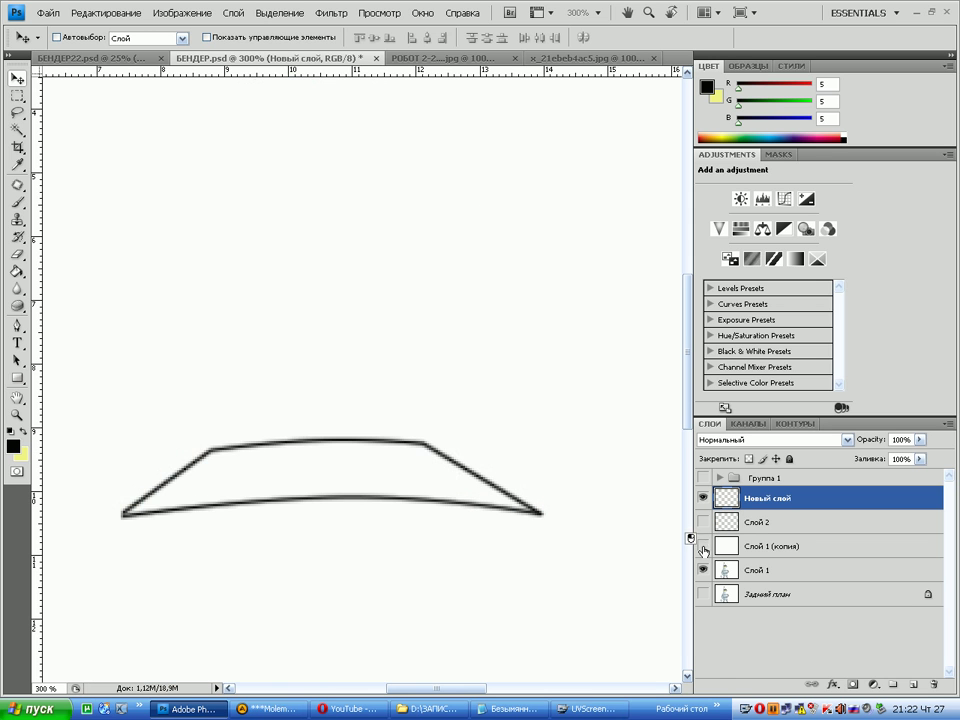
{"action": "left_click", "coordinate": [702, 546]}
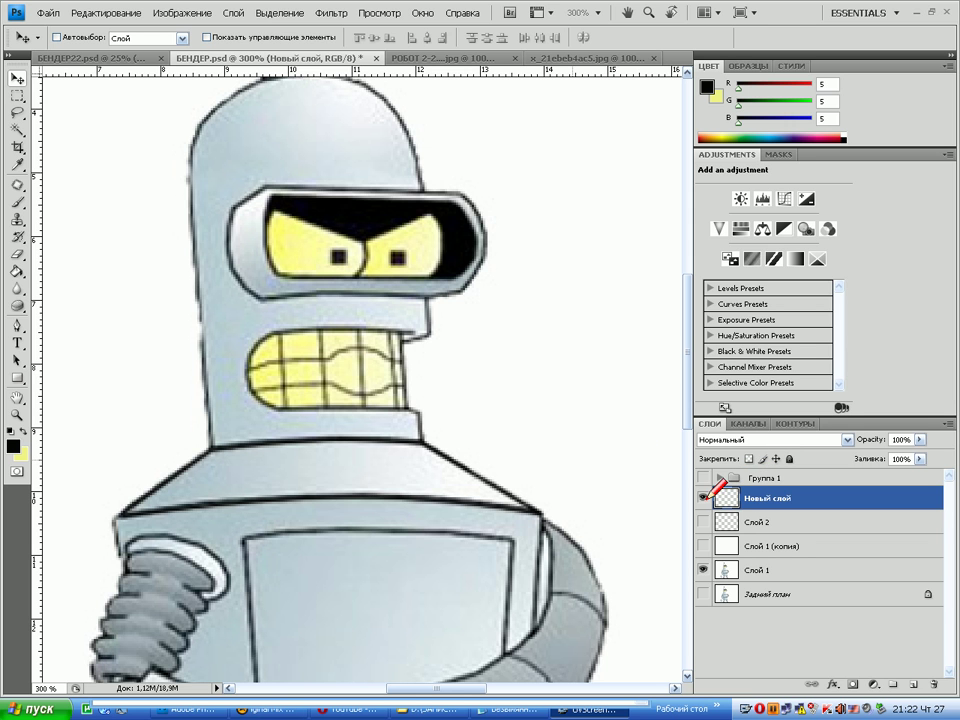
{"action": "left_click", "coordinate": [439, 394]}
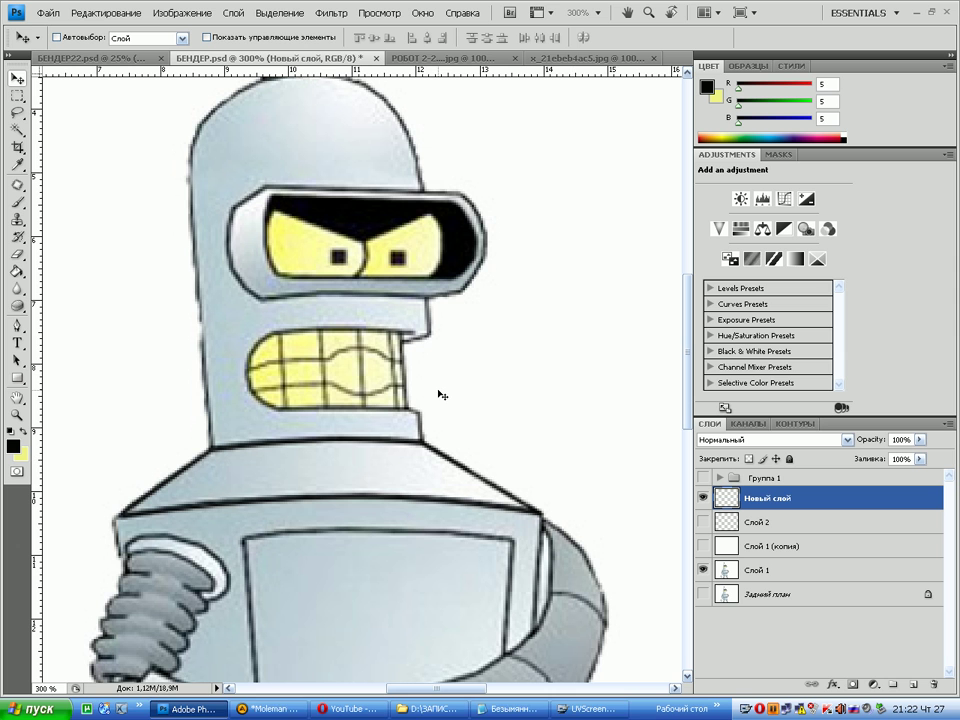
Switch to the Notepad note, move its window up to show it whole, and continue with "Теперь проделываем так со свем рисунком"
{"action": "left_click", "coordinate": [508, 709]}
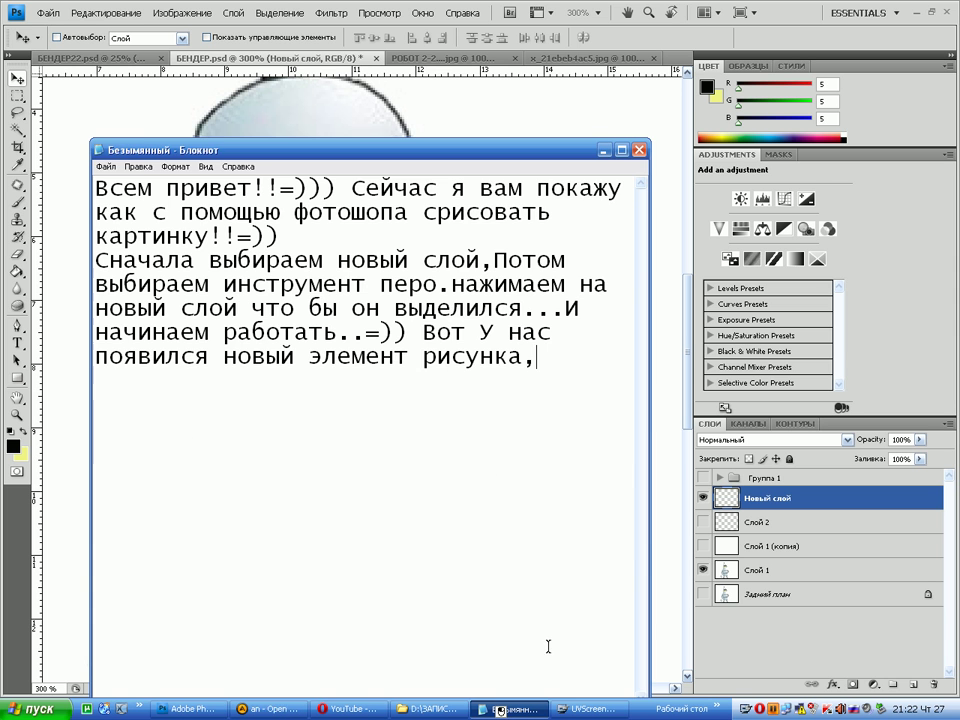
{"action": "left_click_drag", "start_coordinate": [555, 152], "coordinate": [575, 90]}
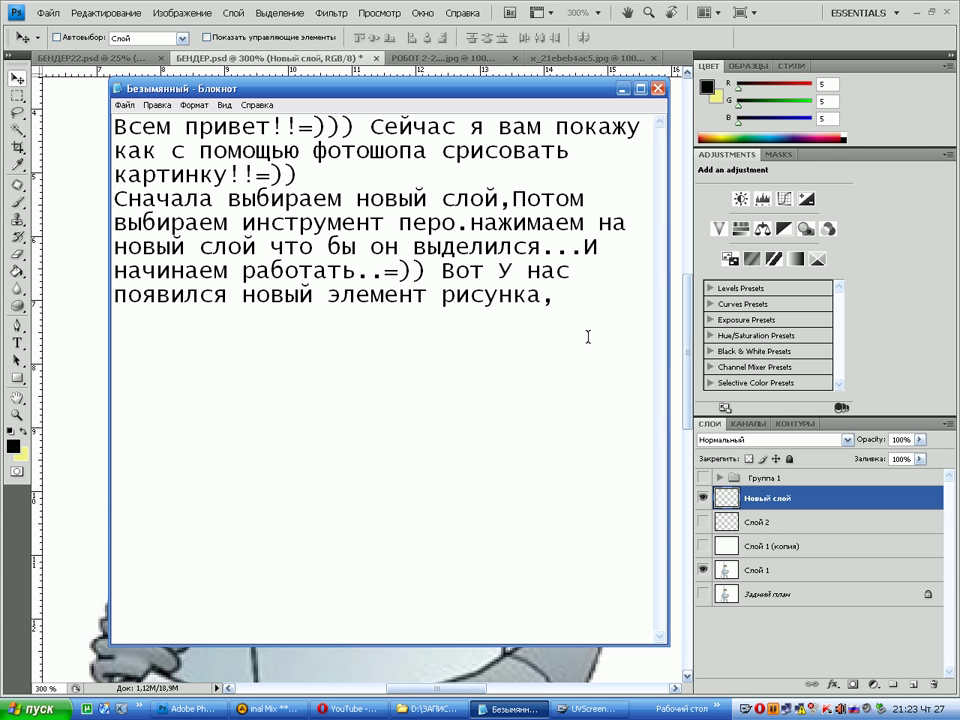
{"action": "type", "text": "И"}
{"action": "key", "text": "BackSpace"}
{"action": "type", "text": "Теперь "}
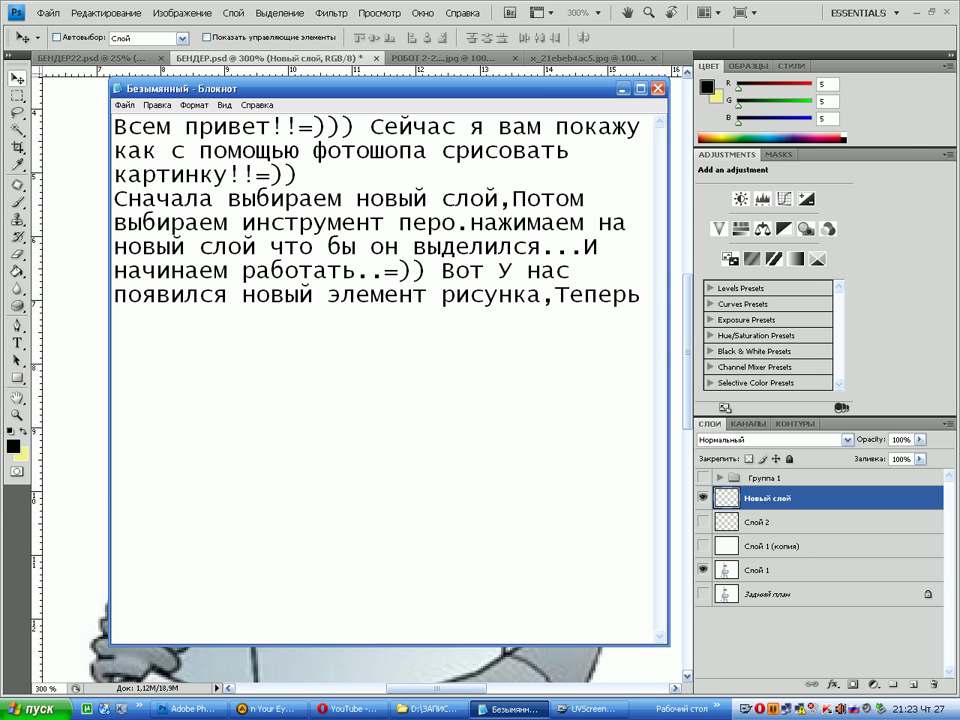
{"action": "type", "text": "продел"}
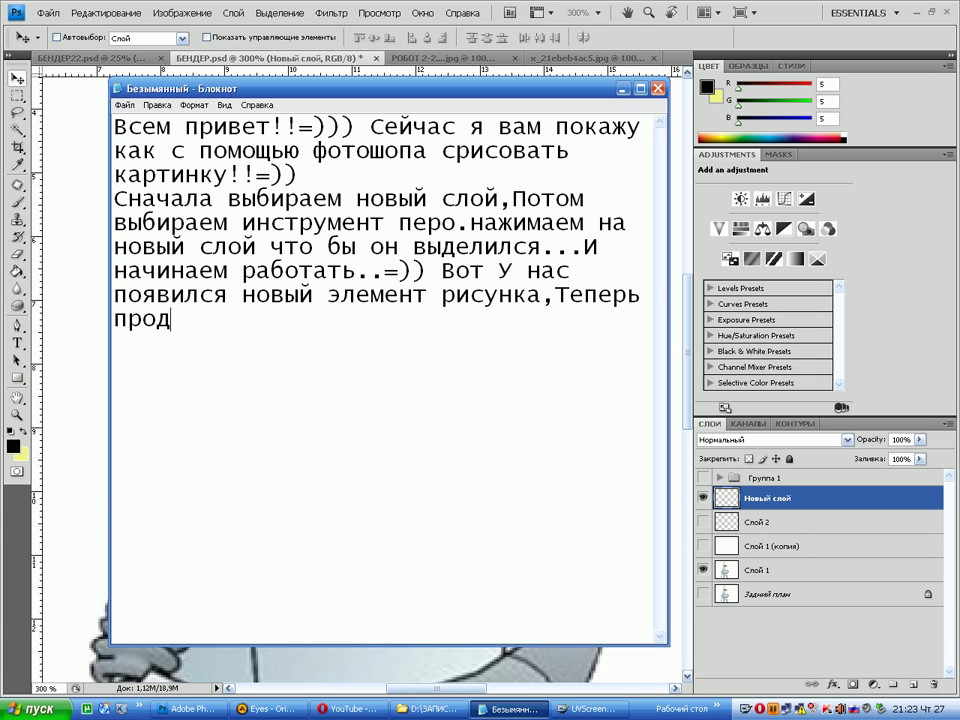
{"action": "type", "text": "вае"}
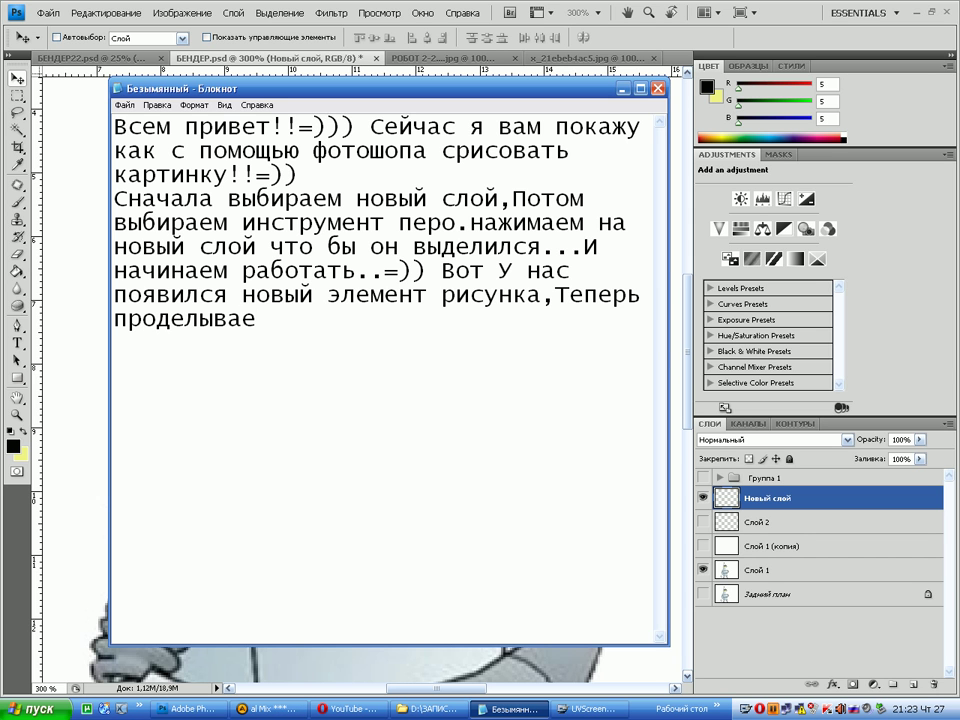
{"action": "type", "text": "ем"}
{"action": "key", "text": "BackSpace"}
{"action": "key", "text": "Right"}
{"action": "type", "text": "так"}
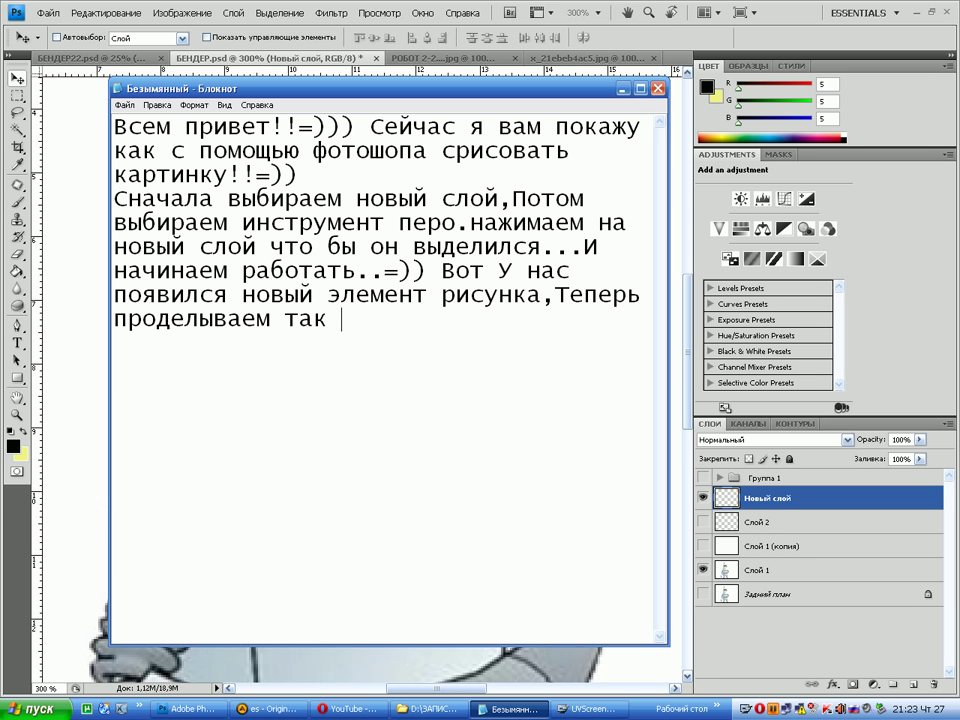
{"action": "type", "text": " со свем"}
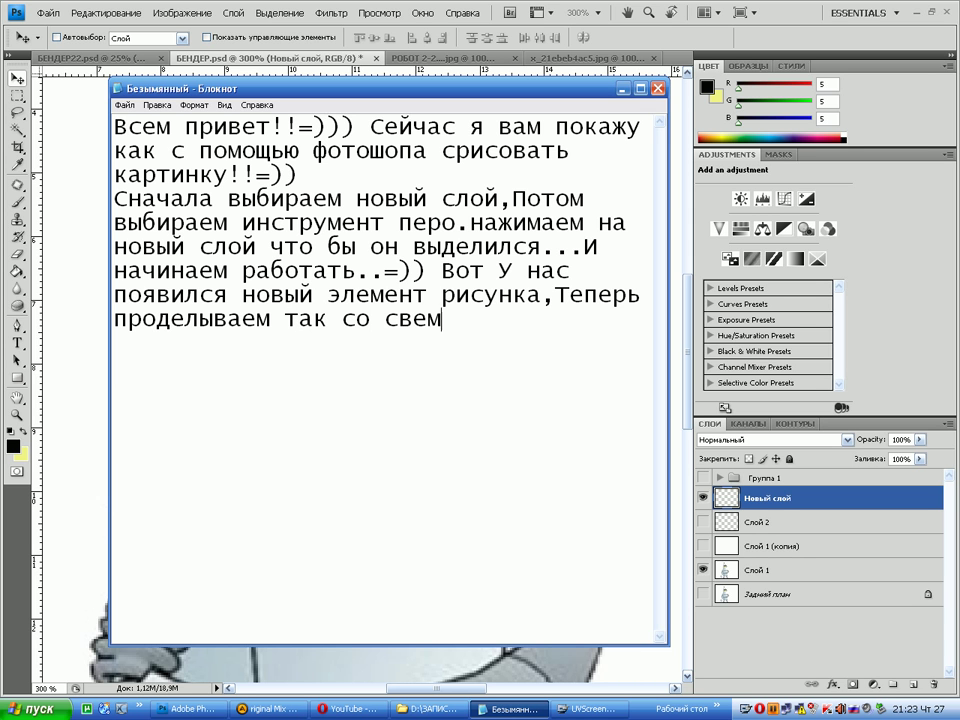
{"action": "type", "text": " рисунком"}
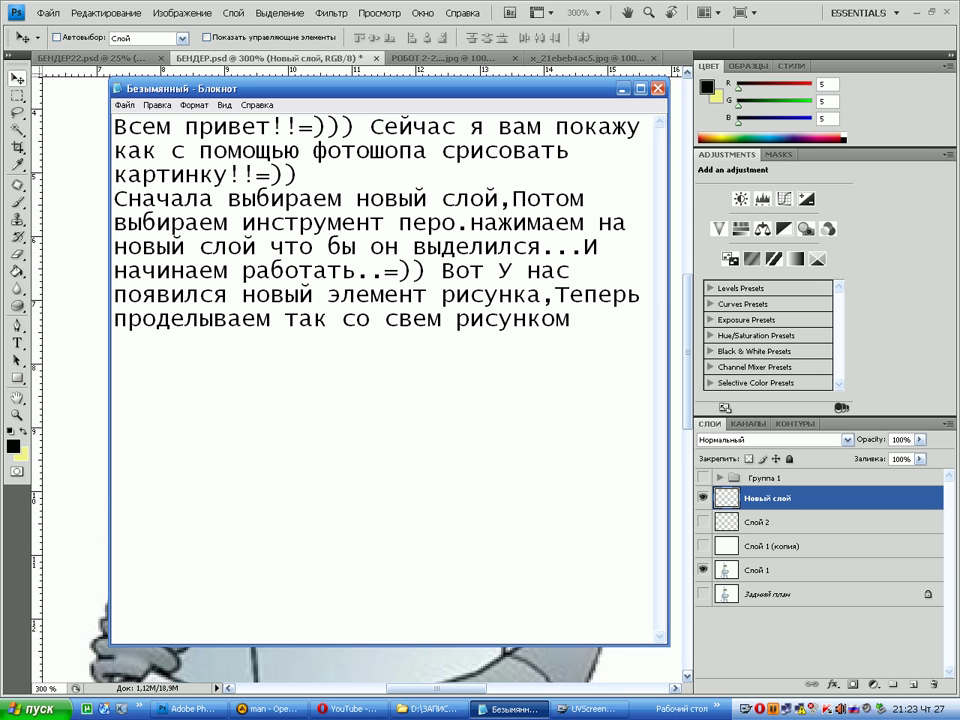
Continue the note with "..Это конечно муторно"
{"action": "type", "text": ".."}
{"action": "type", "text": "Э"}
{"action": "type", "text": "ко"}
{"action": "key", "text": "BackSpace"}
{"action": "key", "text": "BackSpace"}
{"action": "key", "text": "BackSpace"}
{"action": "type", "text": "Это коне"}
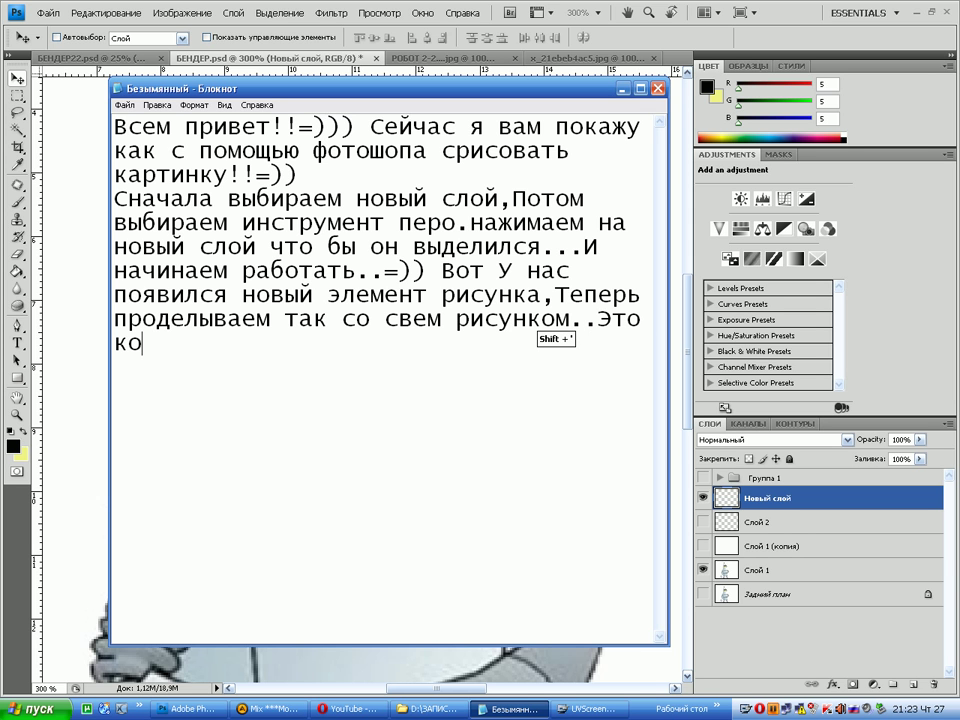
{"action": "type", "text": "чно"}
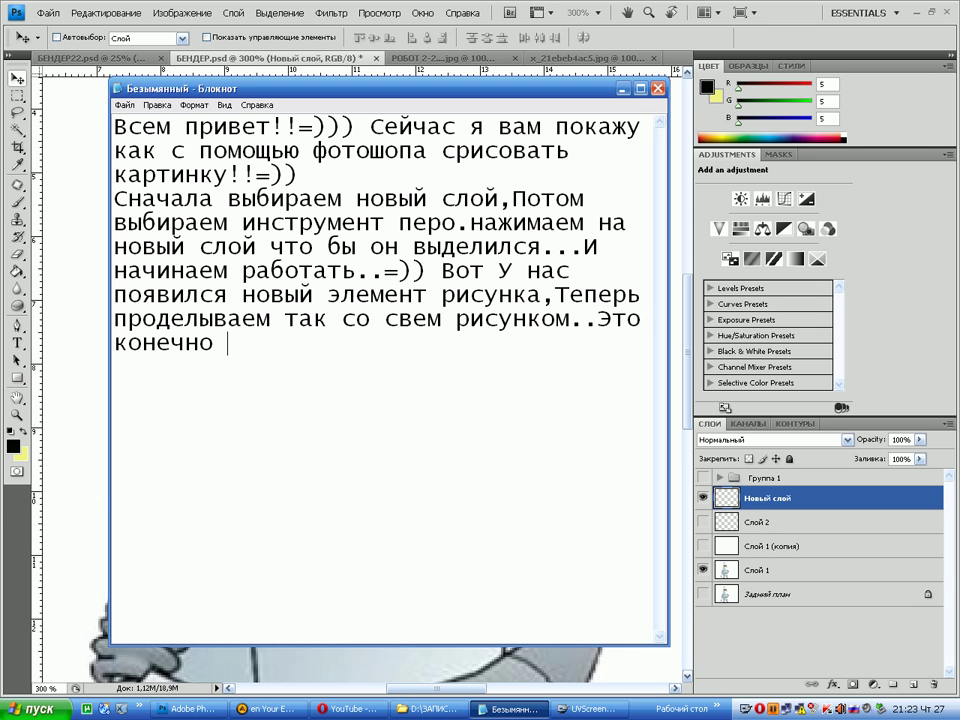
{"action": "type", "text": " муторно"}
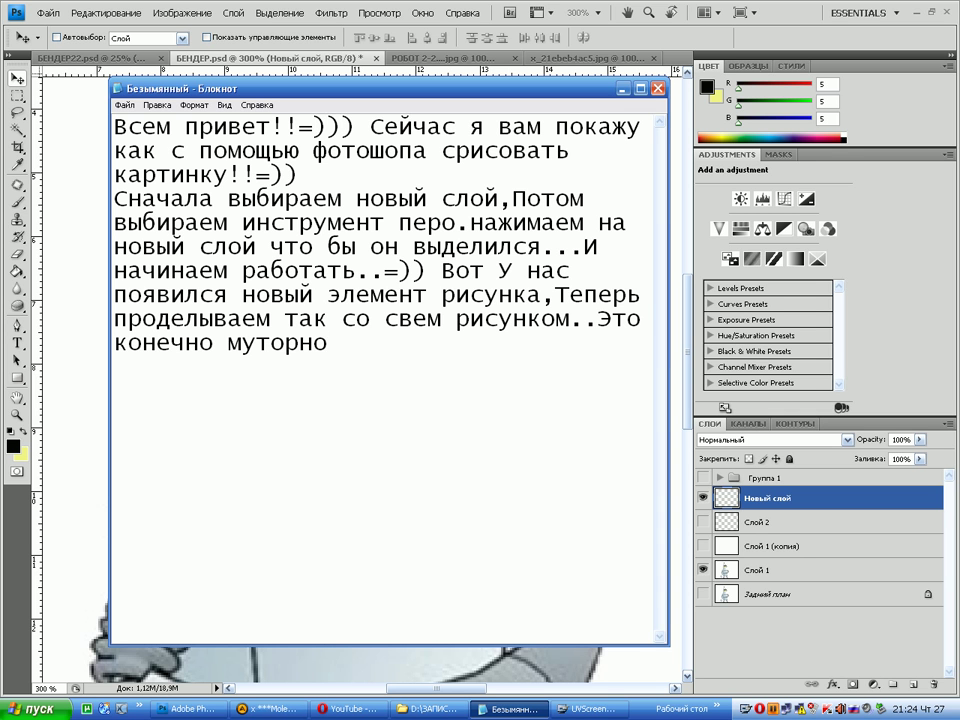
Complete the remark in the note with "...но что делать,если надо!!=)))"
{"action": "type", "text": "...но что д"}
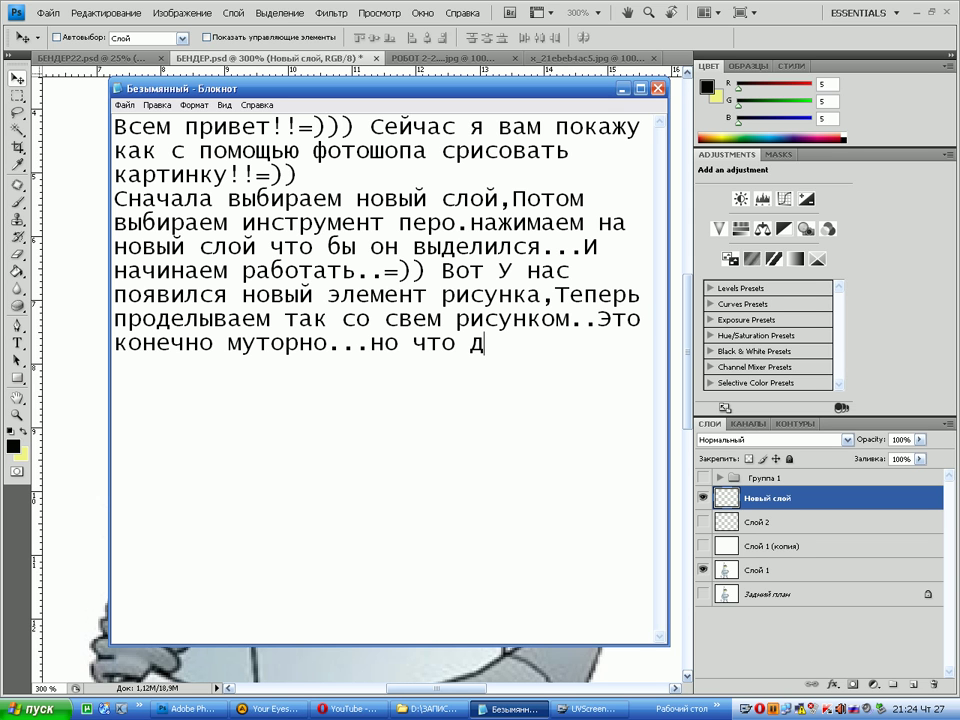
{"action": "type", "text": "елать"}
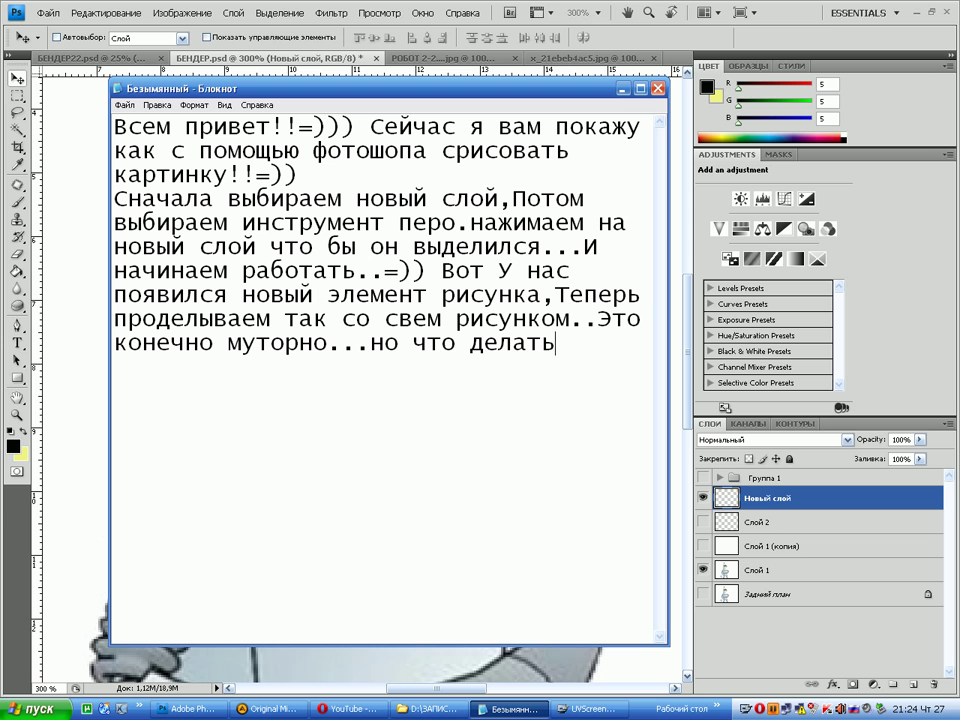
{"action": "type", "text": " е"}
{"action": "key", "text": "BackSpace"}
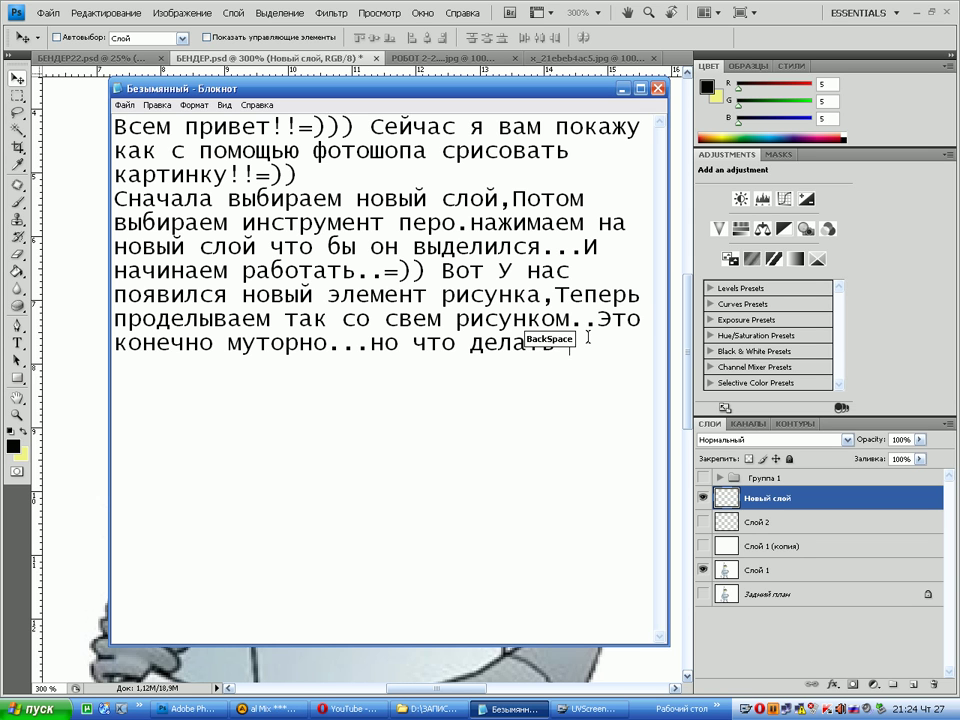
{"action": "key", "text": "BackSpace"}
{"action": "type", "text": ",е"}
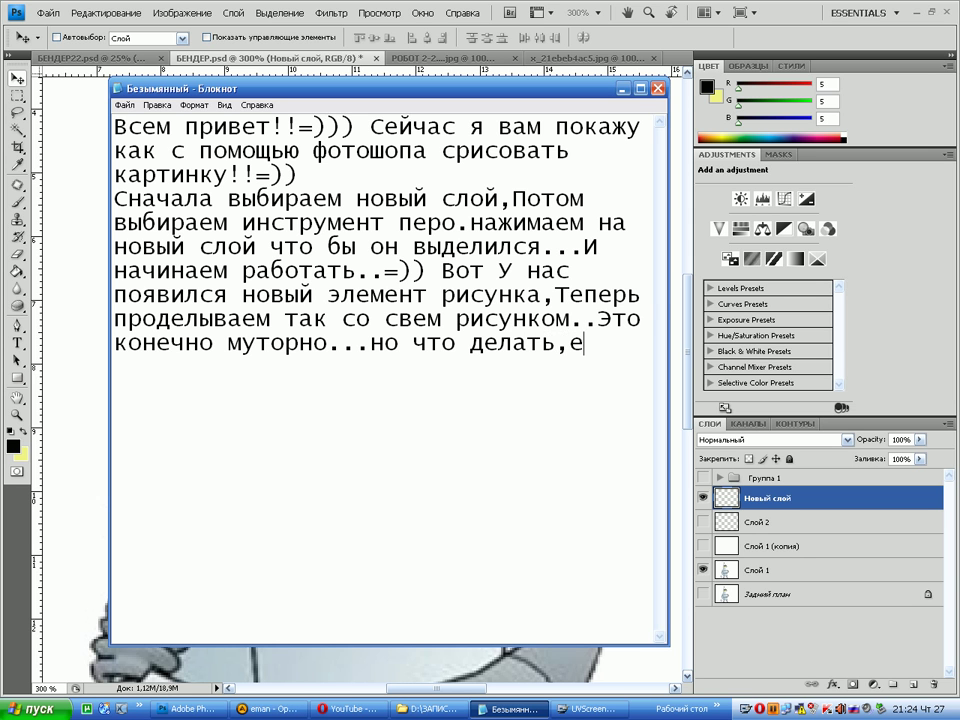
{"action": "type", "text": "сли надо"}
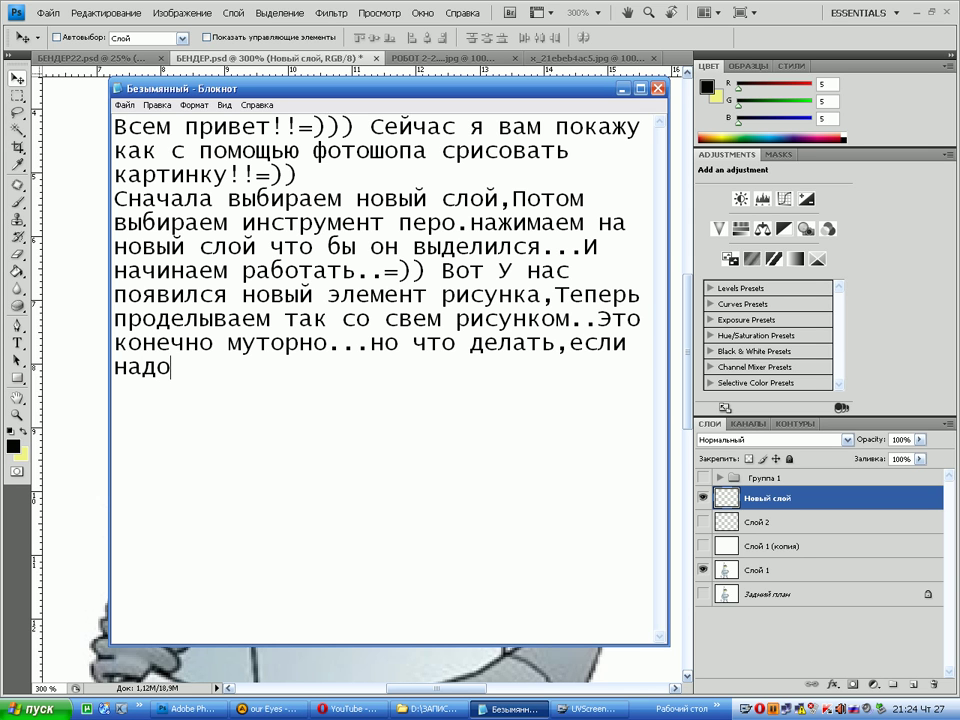
{"action": "type", "text": "!!=)))"}
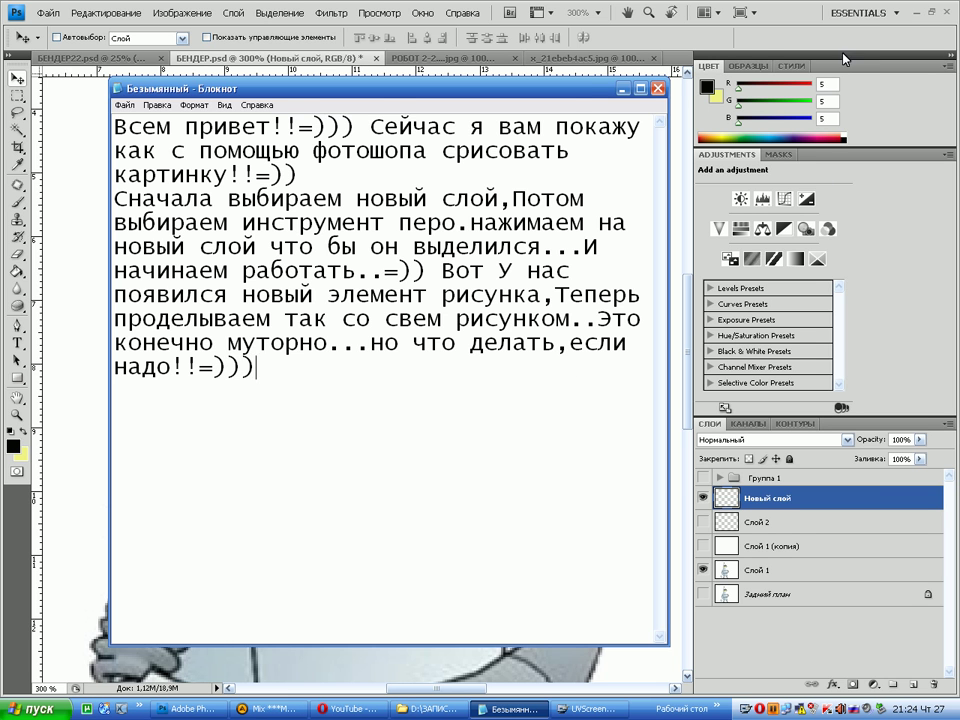
Switch to Photoshop, hide the "Новый слой" layer, and expand "Группа 1" to show the layers inside it
{"action": "left_click", "coordinate": [845, 58]}
{"action": "left_click", "coordinate": [701, 500]}
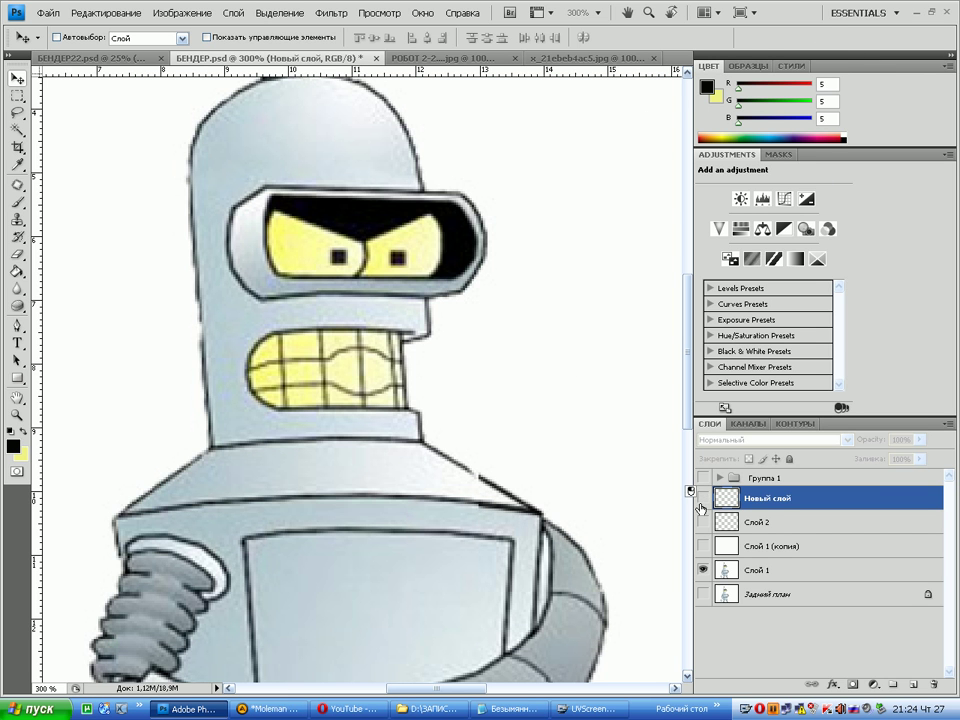
{"action": "left_click", "coordinate": [720, 478]}
{"action": "scroll", "coordinate": [955, 630], "scroll_direction": "down", "scroll_amount": 3}
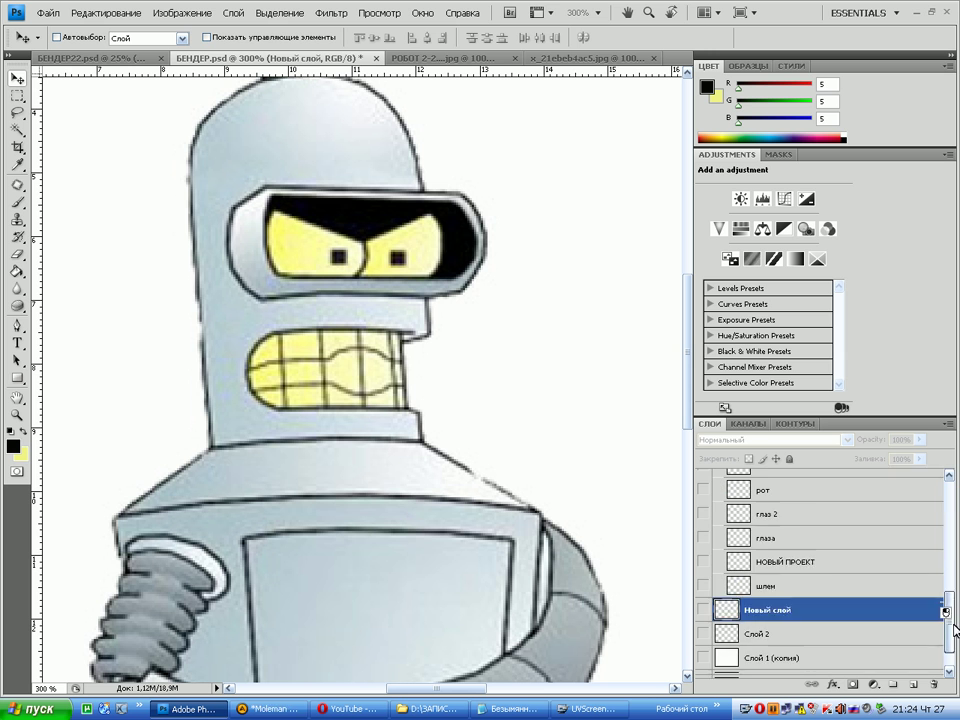
{"action": "scroll", "coordinate": [955, 630], "scroll_direction": "down", "scroll_amount": 2}
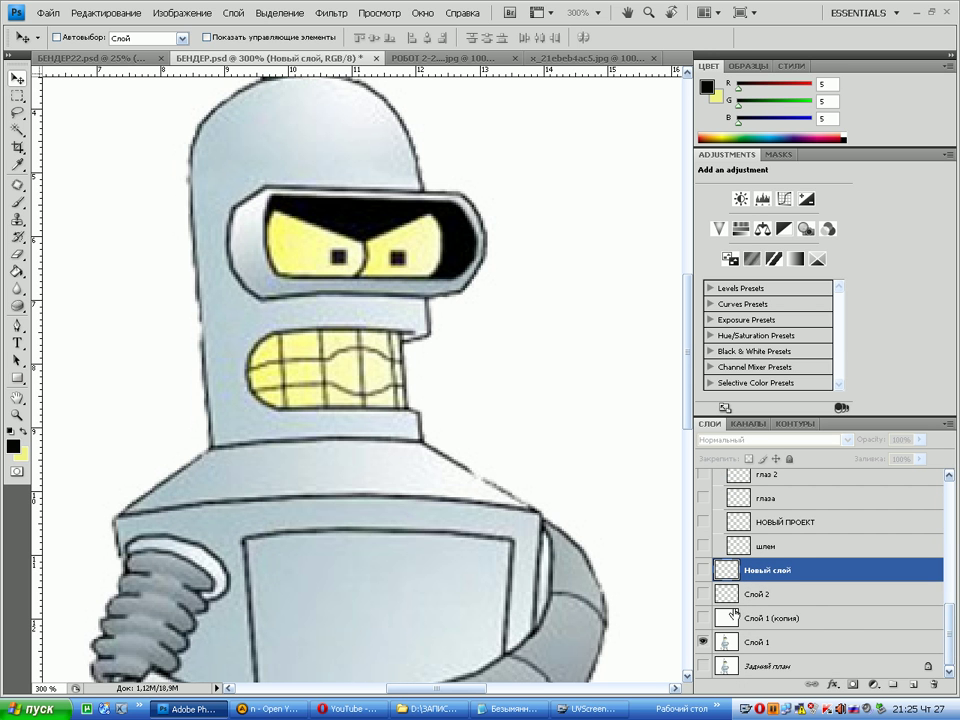
Switch to the Notepad note and add "У меня уже готовые," at its end
{"action": "left_click", "coordinate": [520, 709]}
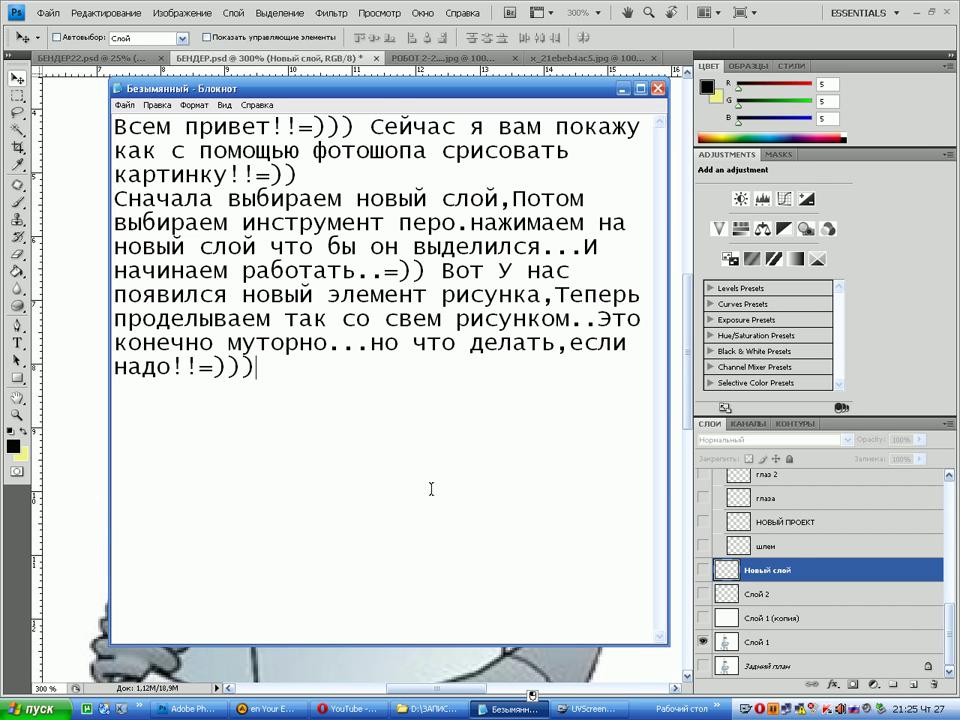
{"action": "type", "text": "У мен"}
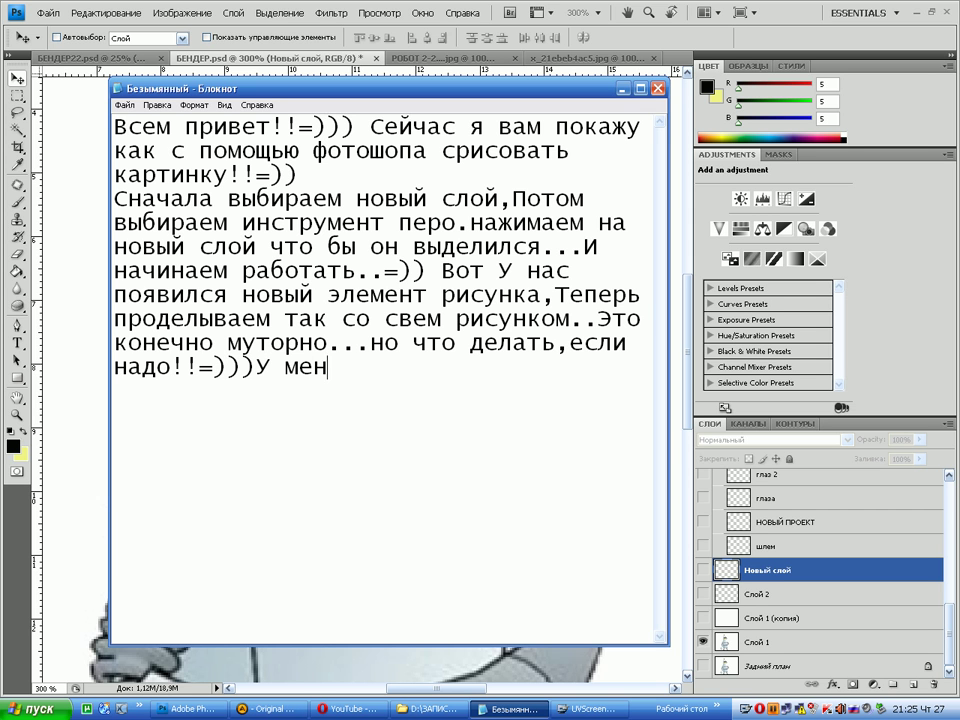
{"action": "type", "text": "я уже "}
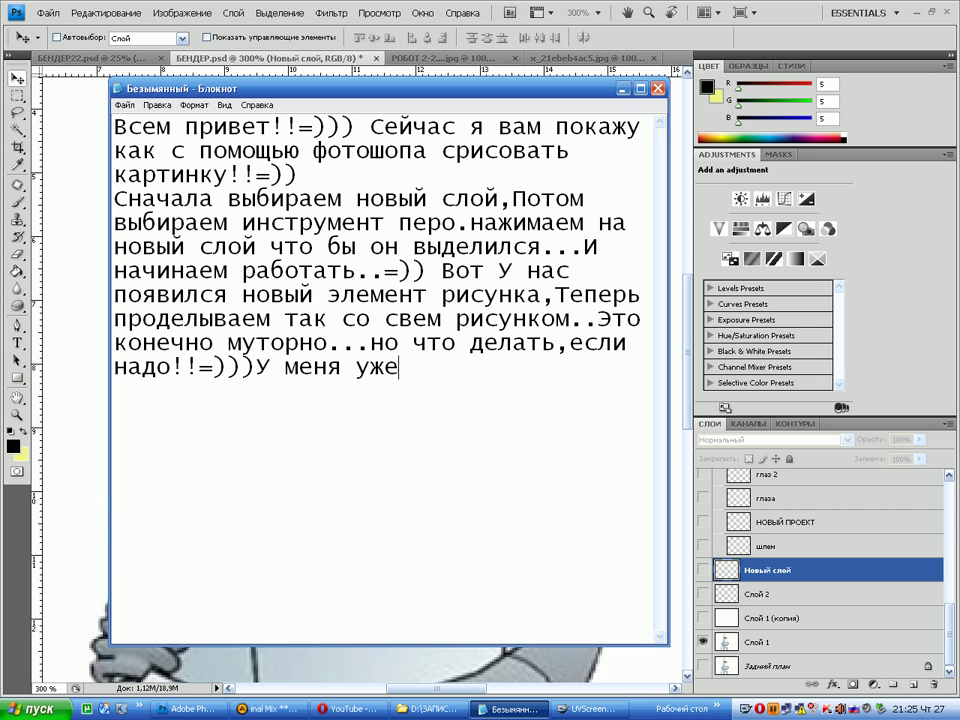
{"action": "type", "text": "гото"}
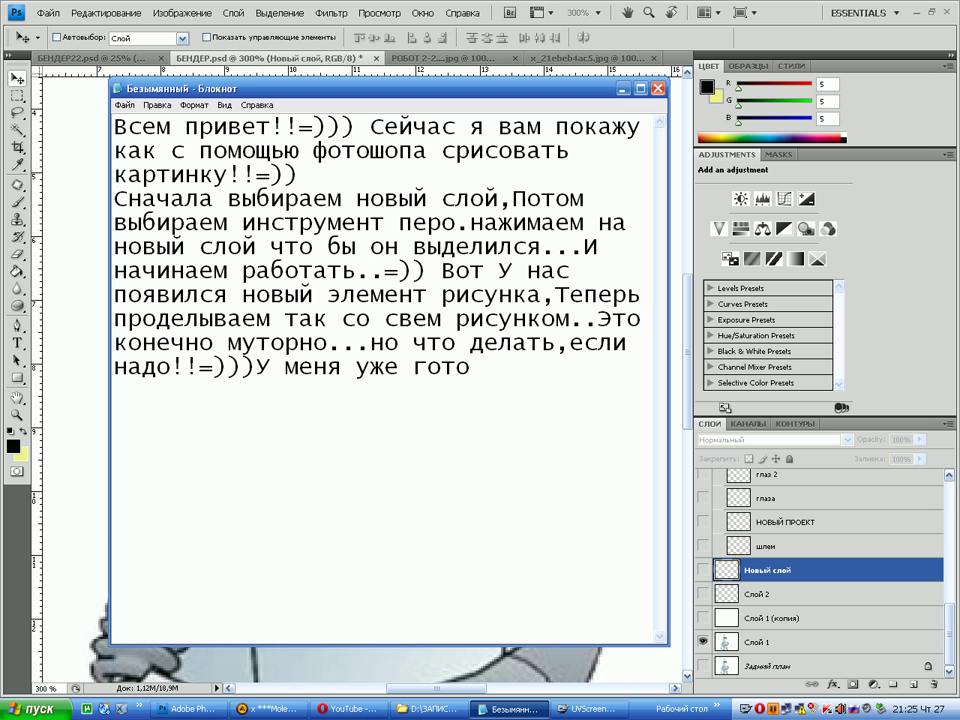
{"action": "type", "text": "вые"}
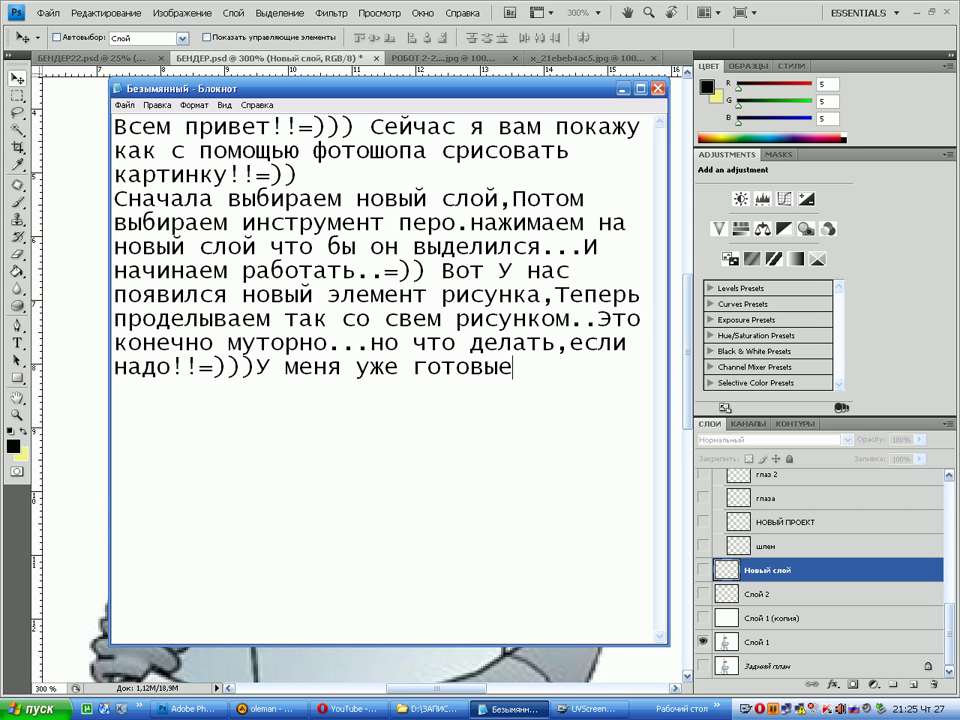
{"action": "type", "text": ","}
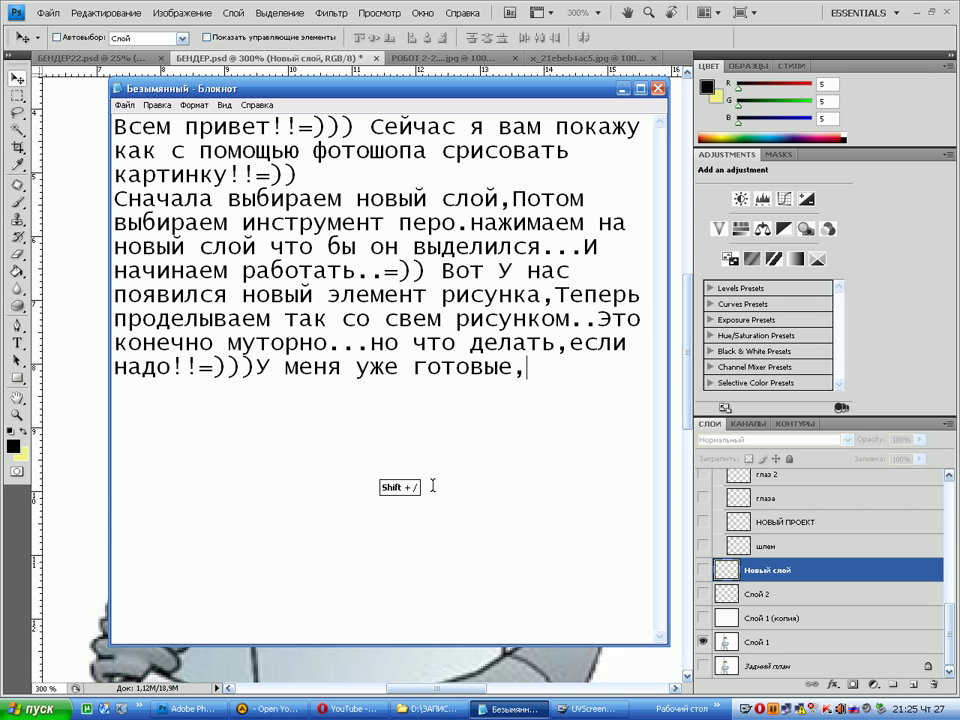
Finish the sentence in the note with "я их за ранее нарисовал, чтобы сократить время..=)"
{"action": "type", "text": "я "}
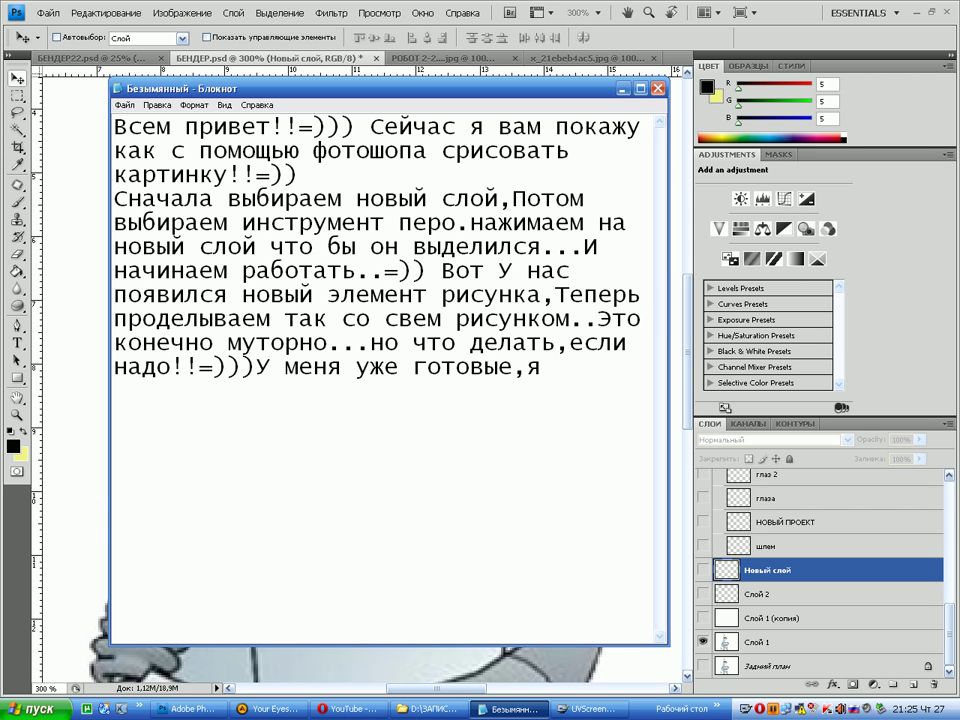
{"action": "type", "text": "их за "}
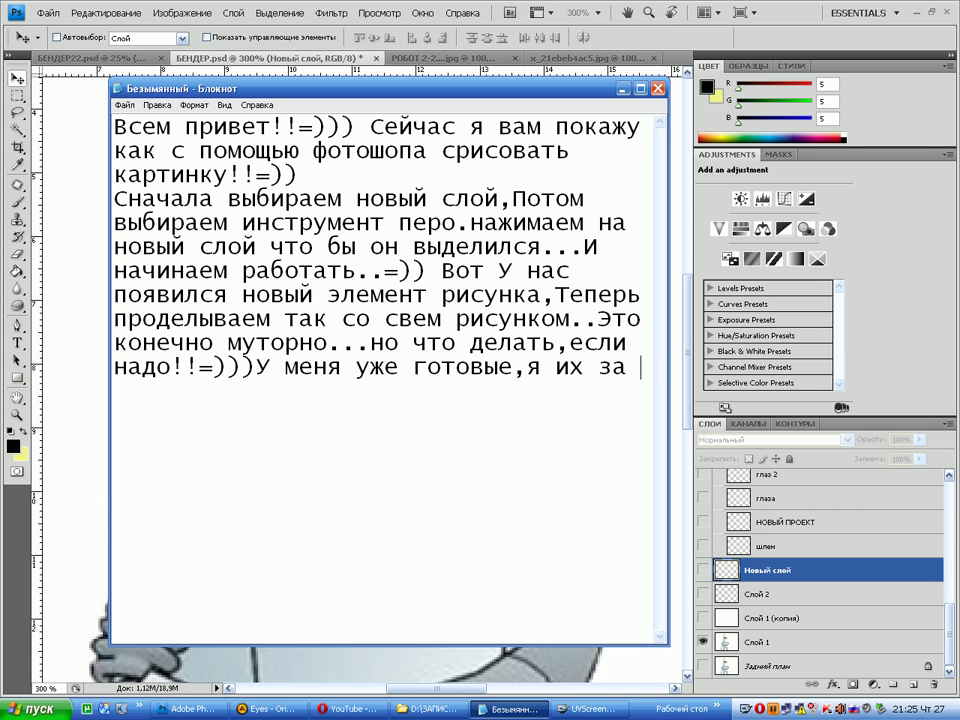
{"action": "type", "text": "ранее н"}
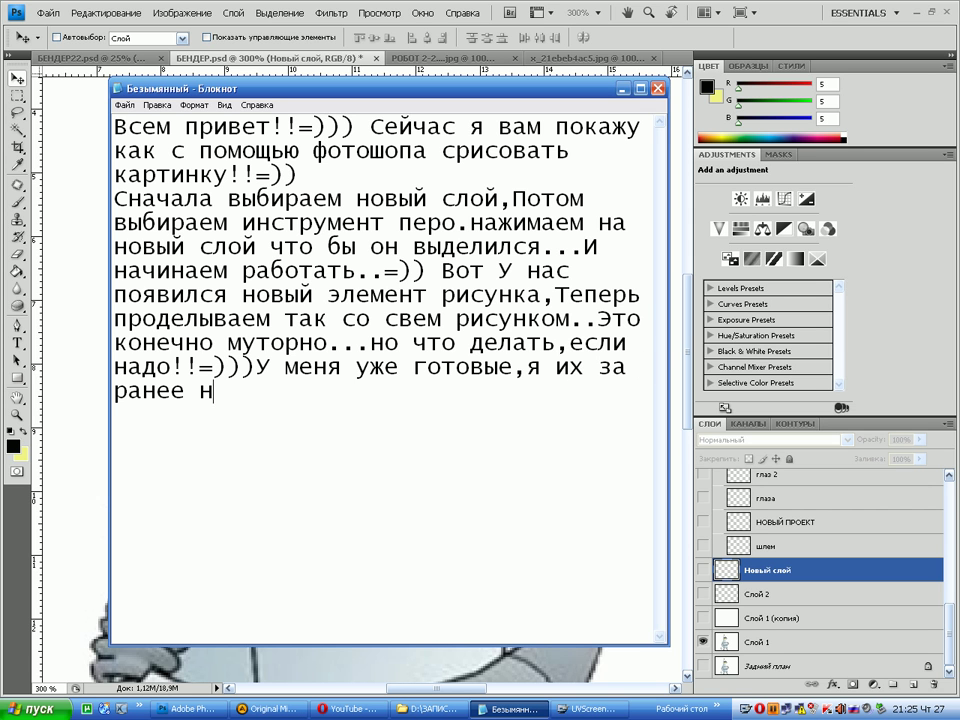
{"action": "type", "text": "арисова"}
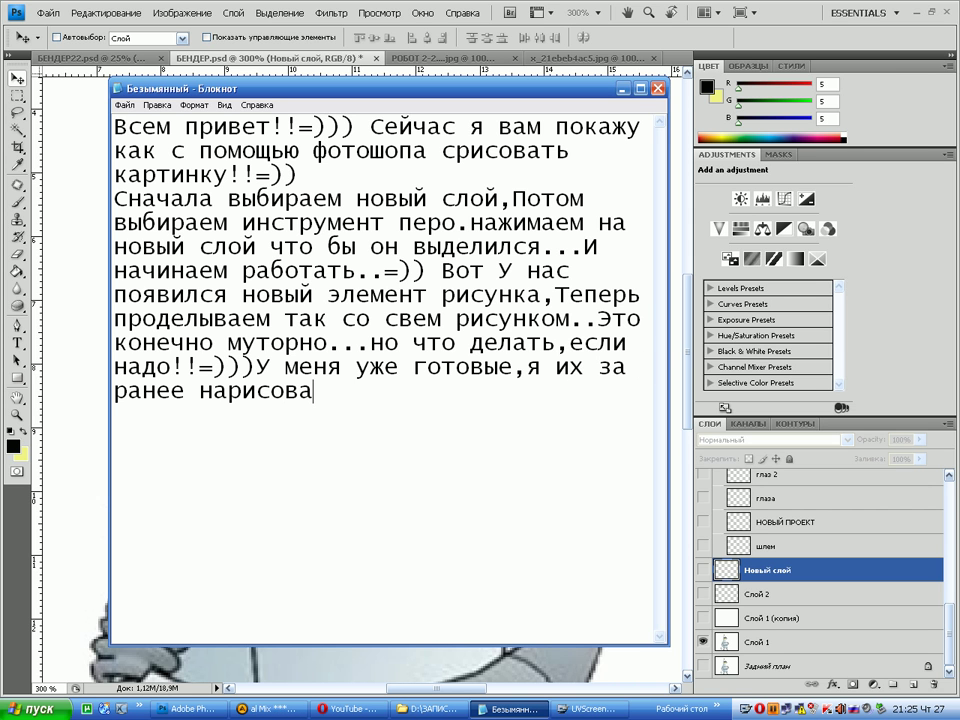
{"action": "type", "text": "л, что"}
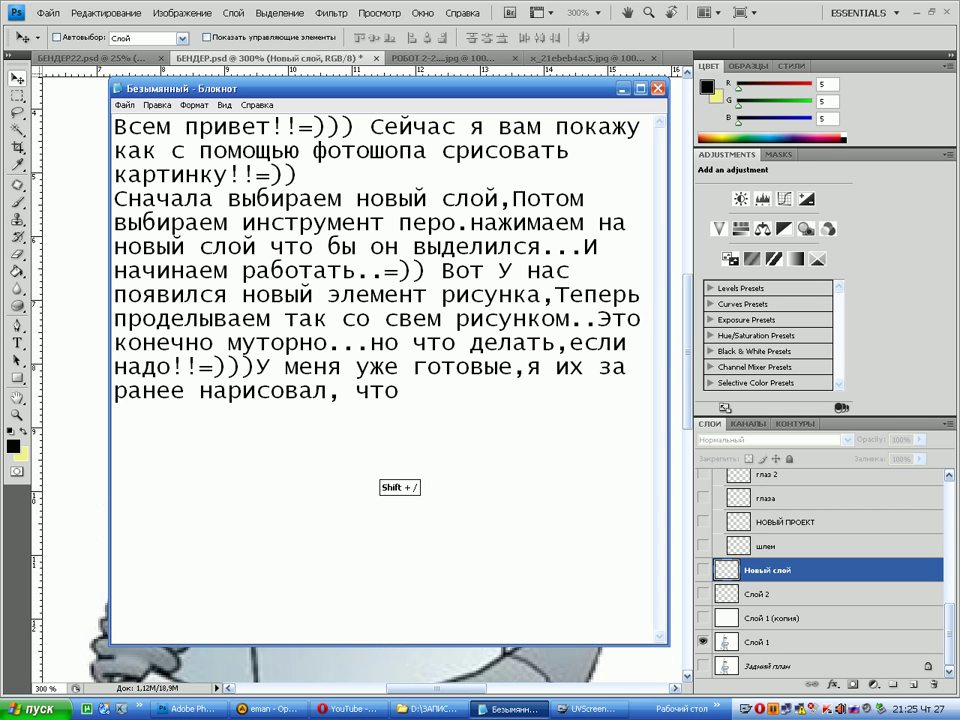
{"action": "type", "text": "бы"}
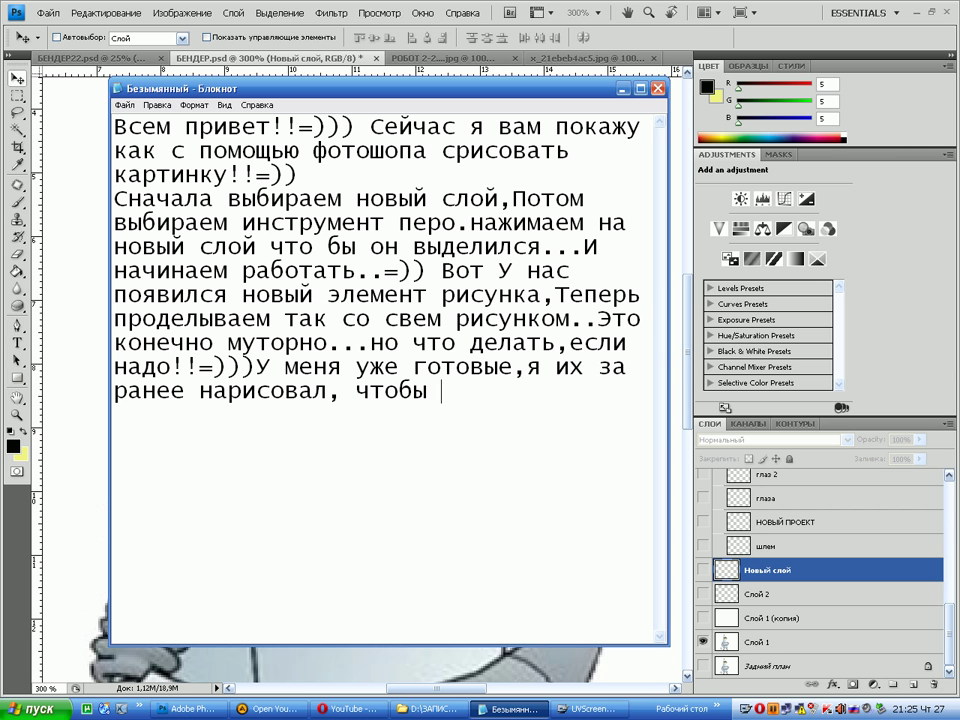
{"action": "type", "text": " сократ"}
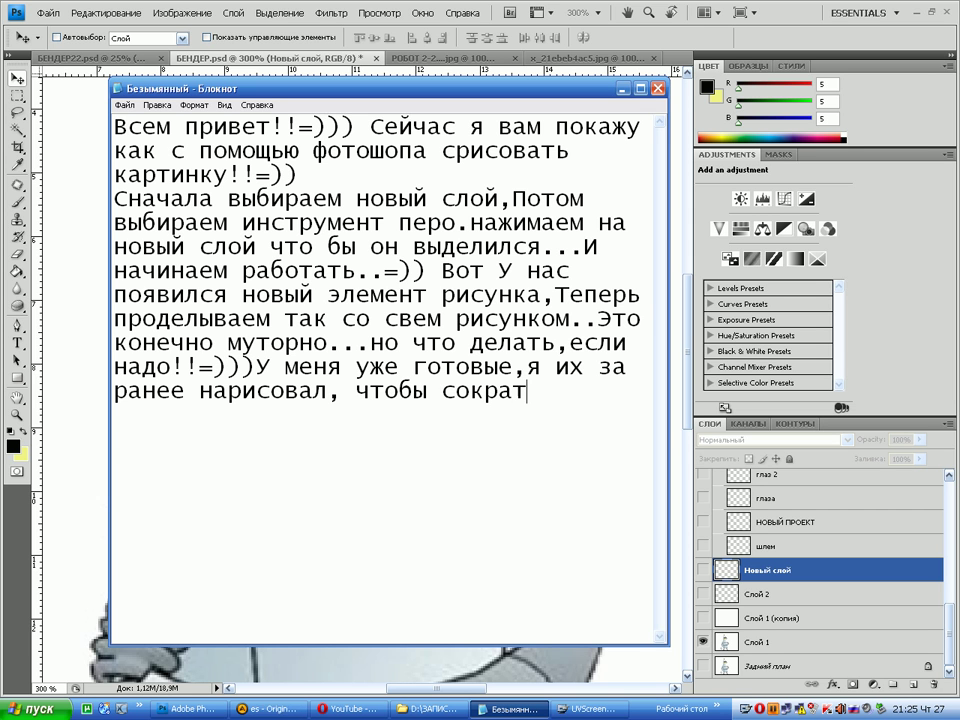
{"action": "type", "text": "ить вре"}
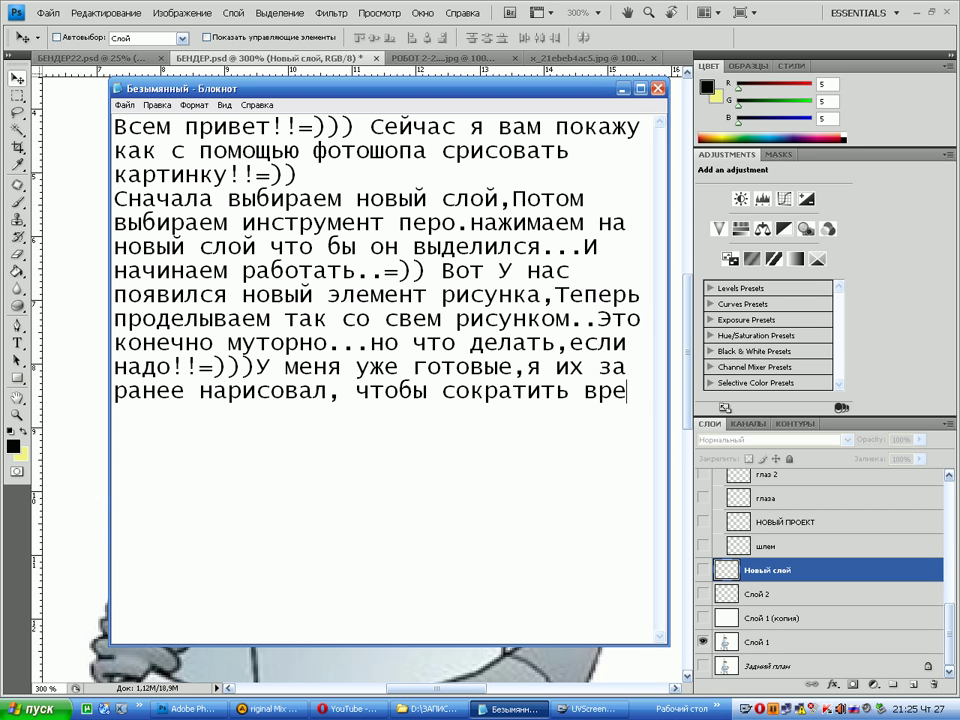
{"action": "type", "text": "мя..=))"}
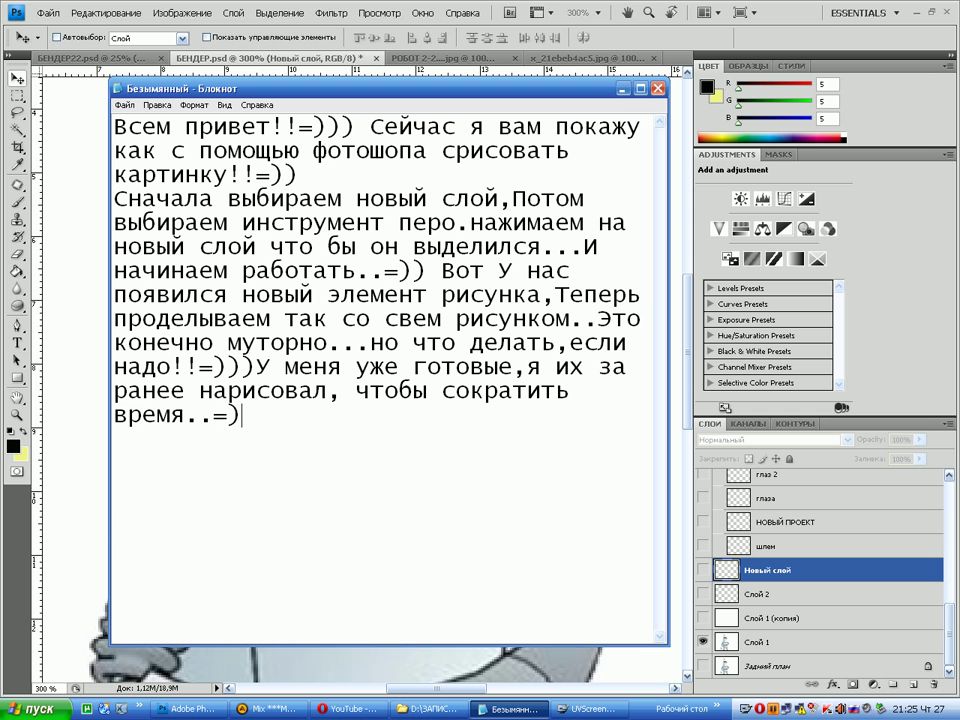
Add "Смотрим!!" at the end of the note
{"action": "type", "text": " Смотрим"}
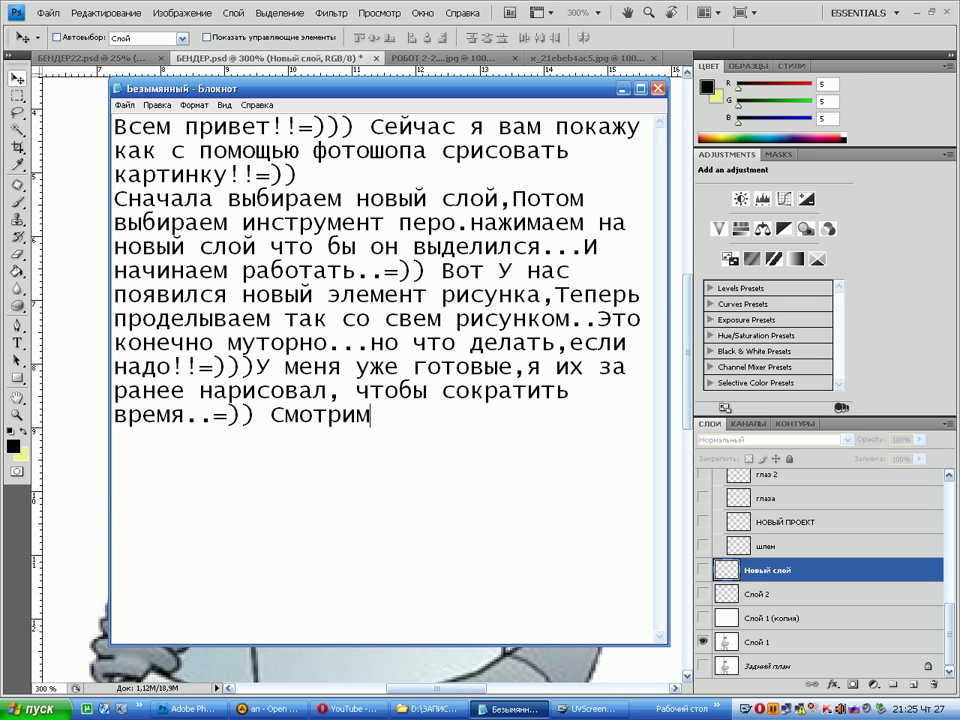
{"action": "type", "text": "!!"}
Switch to Photoshop and show the "шлем" and "НОВЫЙ ПРОЕКТ" layers over the robot picture
{"action": "left_click", "coordinate": [909, 208]}
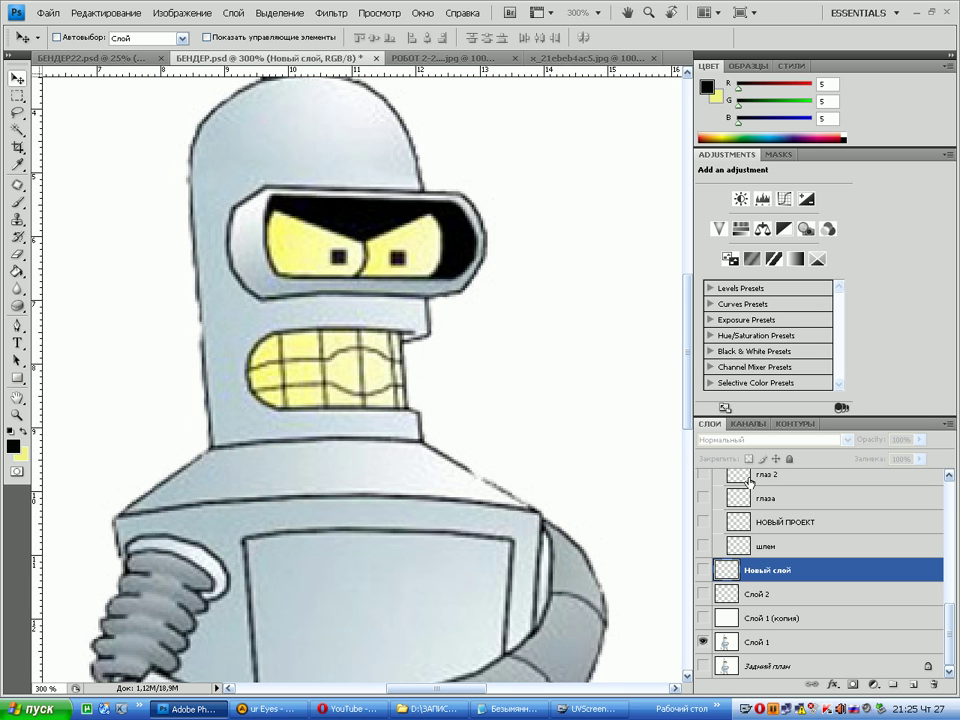
{"action": "key", "text": "ctrl+KP_Subtract"}
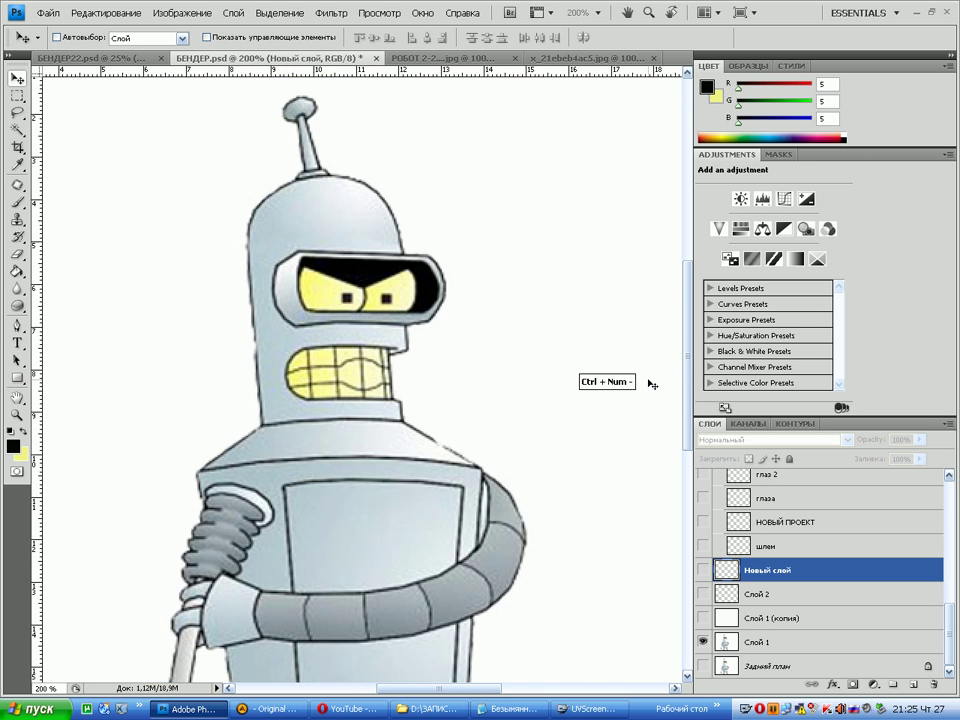
{"action": "key", "text": "ctrl+KP_Subtract"}
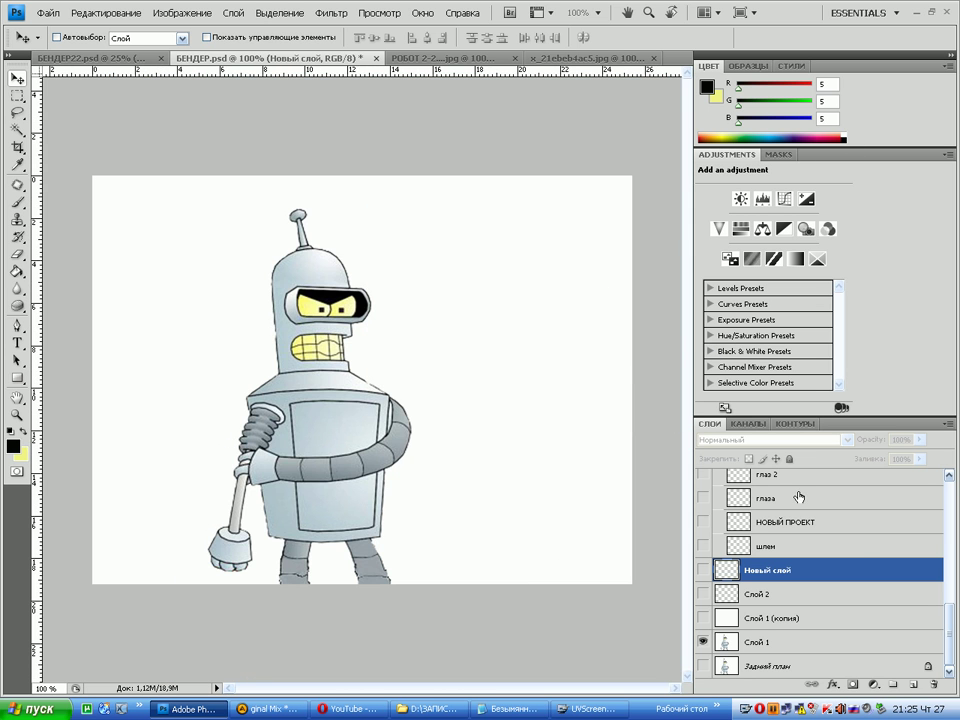
{"action": "left_click", "coordinate": [703, 546]}
{"action": "left_click", "coordinate": [703, 522]}
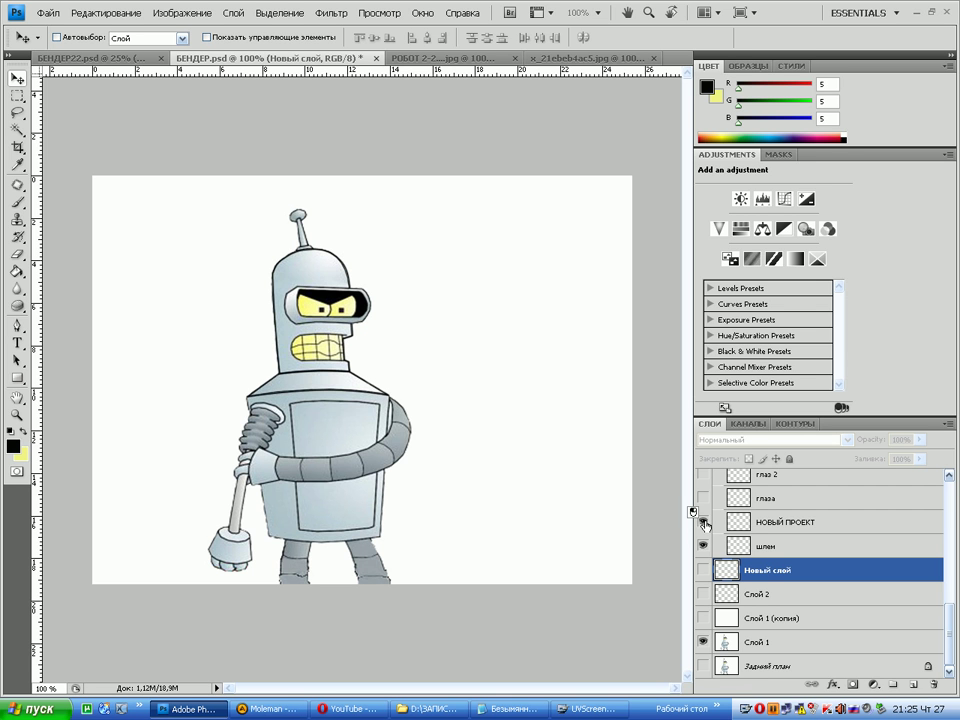
Show the "глаза", "глаз 2" and "рот" layers with the robot's eye and mouth outlines
{"action": "key", "text": "ctrl+KP_Add"}
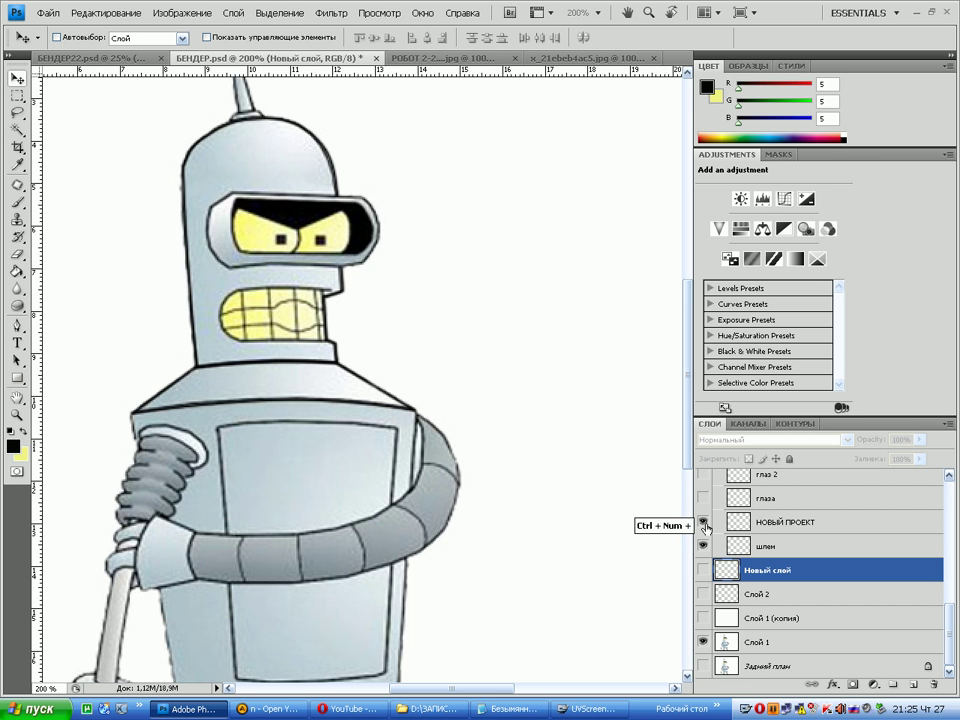
{"action": "left_click_drag", "start_coordinate": [512, 392], "coordinate": [542, 500]}
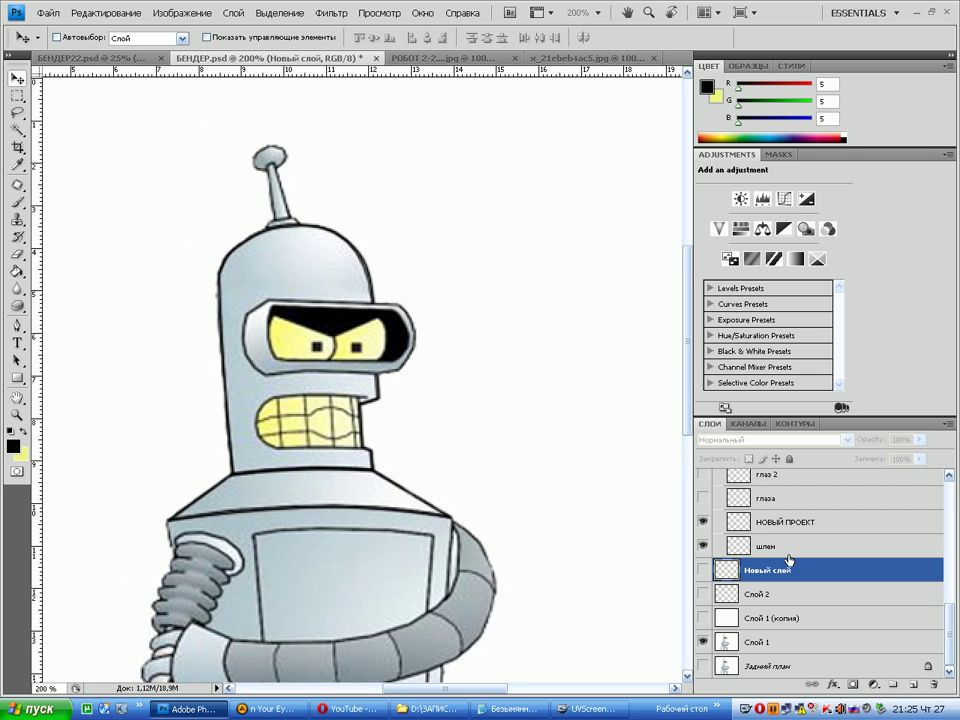
{"action": "left_click", "coordinate": [704, 499]}
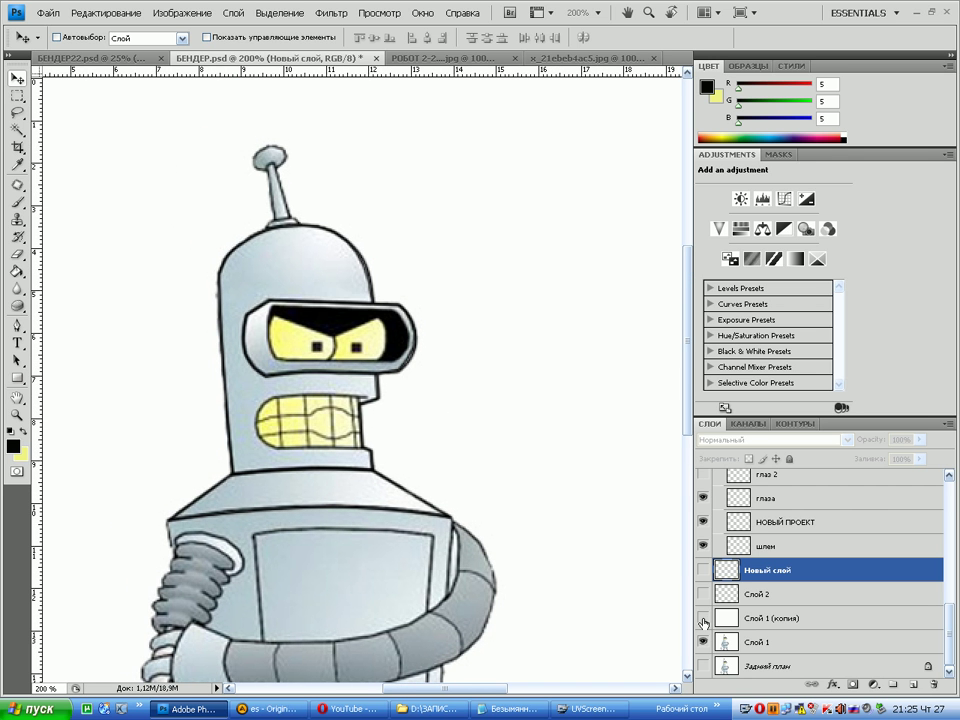
{"action": "left_click", "coordinate": [703, 474]}
{"action": "scroll", "coordinate": [942, 560], "scroll_direction": "up", "scroll_amount": 3}
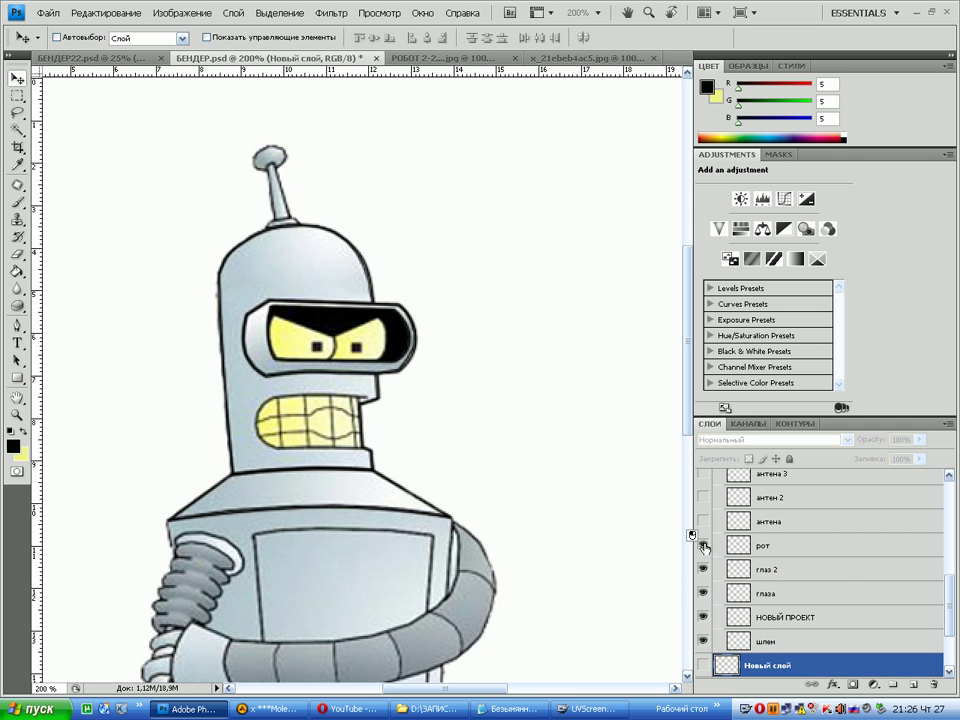
{"action": "left_click", "coordinate": [703, 546]}
Show the three antenna layers "антена", "антен 2" and "антена 3"
{"action": "left_click", "coordinate": [702, 521]}
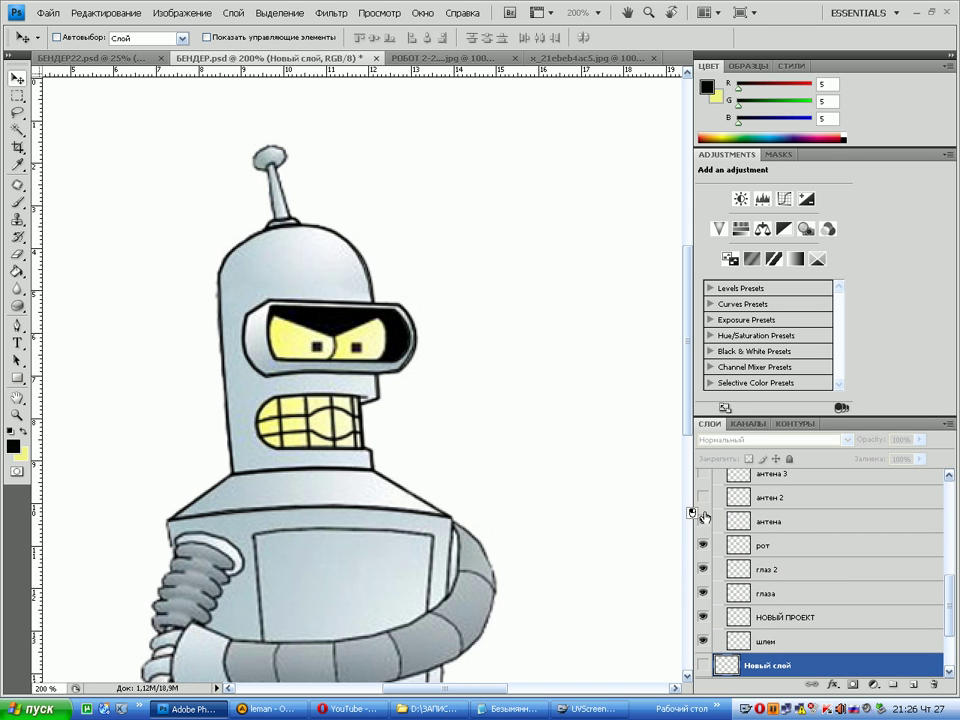
{"action": "left_click", "coordinate": [702, 496]}
{"action": "left_click", "coordinate": [703, 476]}
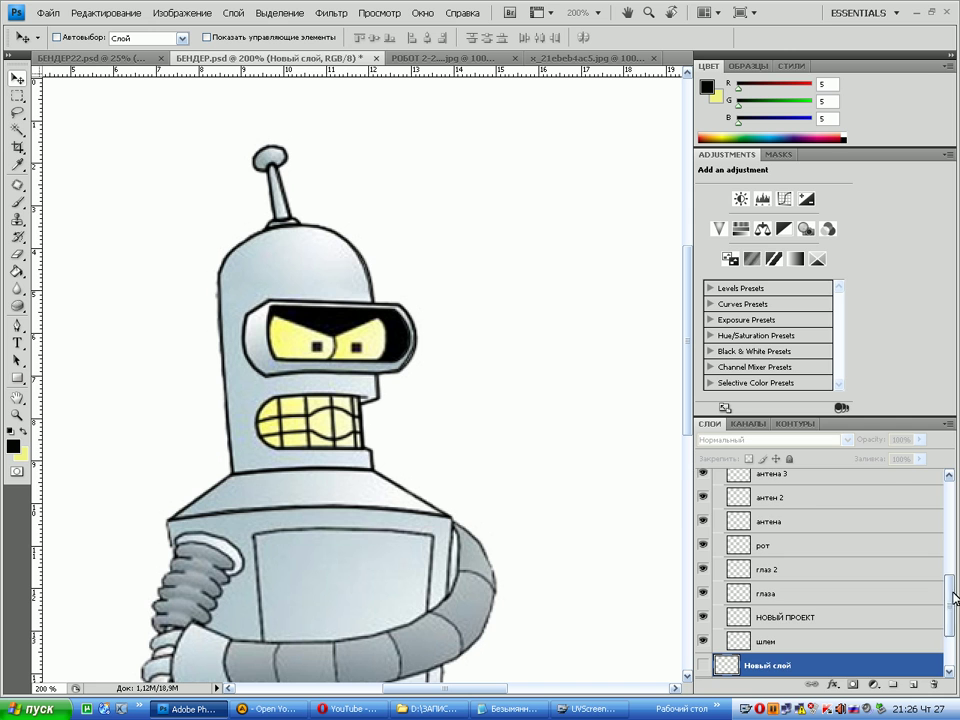
Show the layers "глаз 3", "глаз 4", "глаз 5", "глаз 6" and "кор 2" of the group
{"action": "scroll", "coordinate": [760, 545], "scroll_direction": "up", "scroll_amount": 3}
{"action": "left_click", "coordinate": [703, 524]}
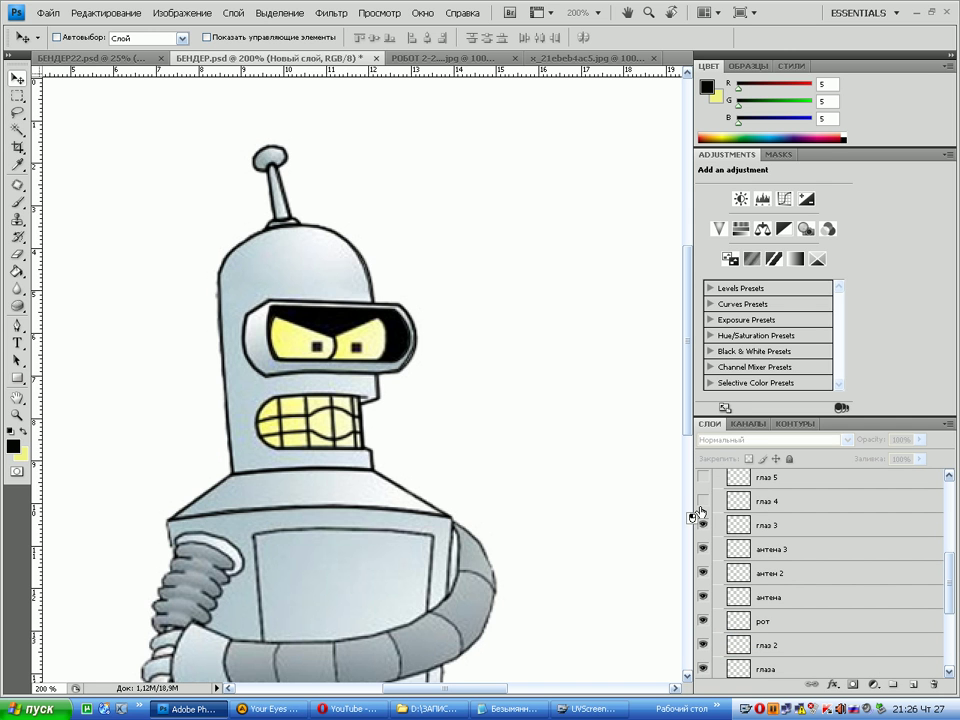
{"action": "left_click", "coordinate": [703, 500]}
{"action": "left_click", "coordinate": [702, 477]}
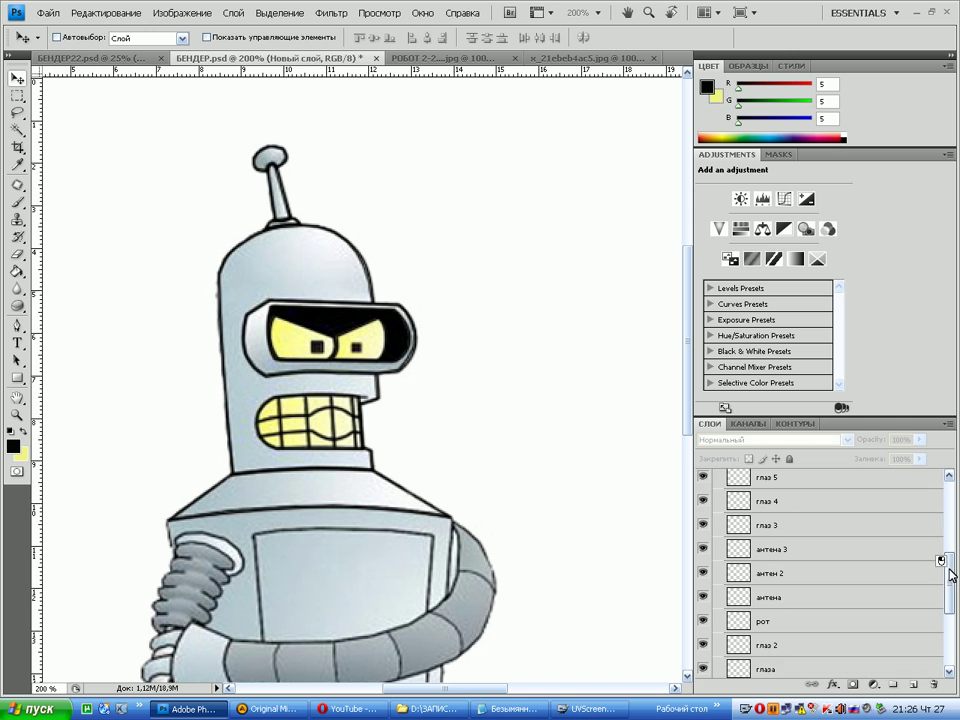
{"action": "left_click_drag", "start_coordinate": [949, 565], "coordinate": [945, 548]}
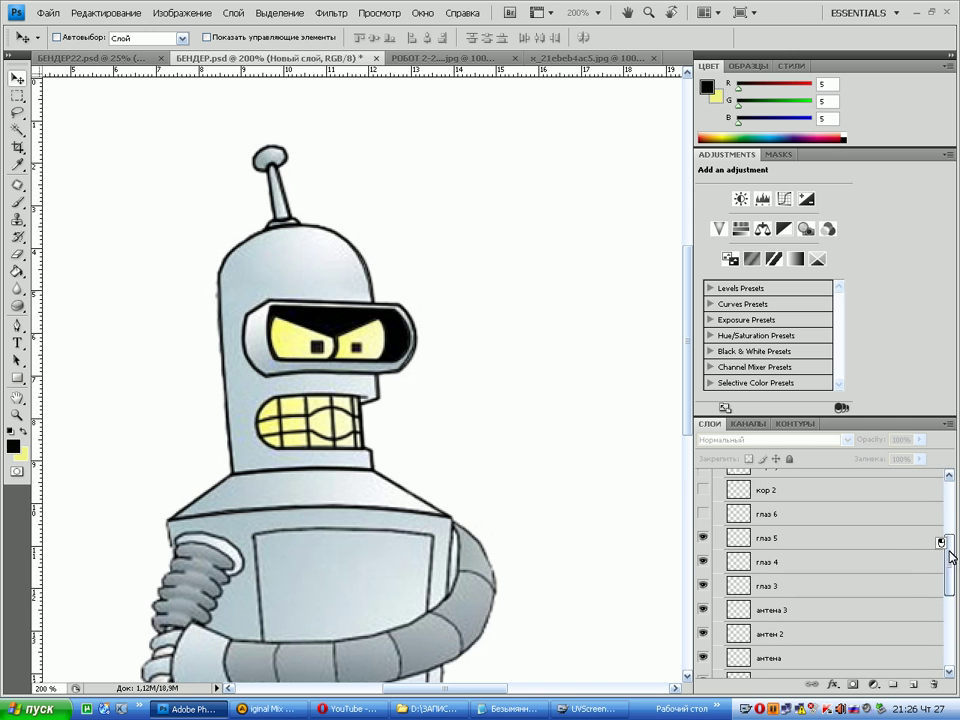
{"action": "left_click", "coordinate": [703, 514]}
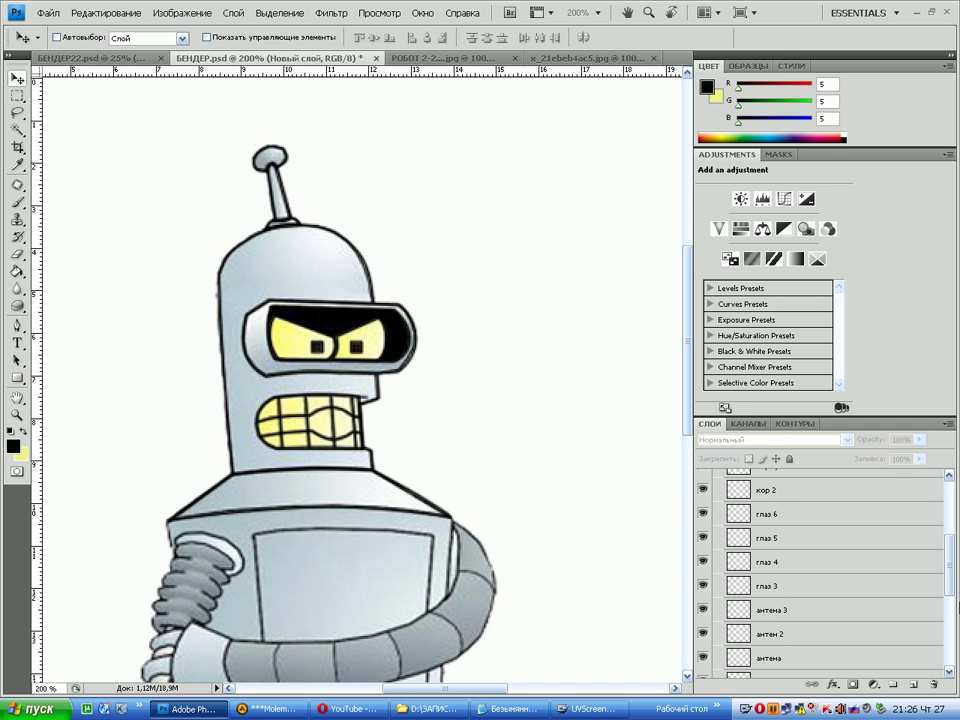
Show the "корпус", "дверь", "прав рука" and "правая 2" layers for the robot's body, door and arm
{"action": "scroll", "coordinate": [940, 567], "scroll_direction": "up", "scroll_amount": 3}
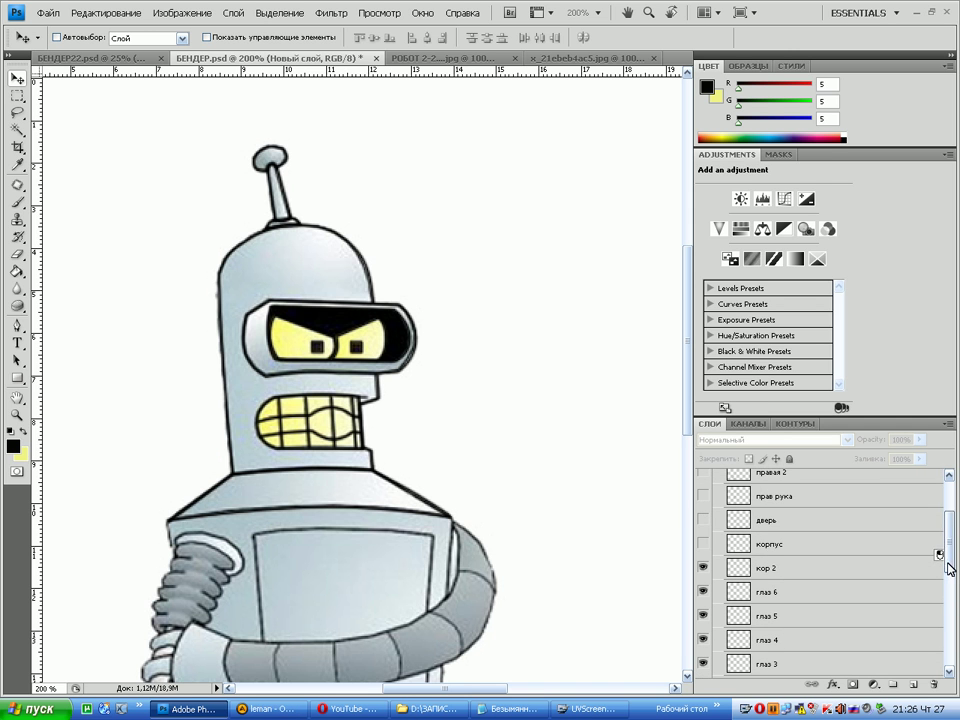
{"action": "left_click", "coordinate": [703, 544]}
{"action": "left_click", "coordinate": [703, 520]}
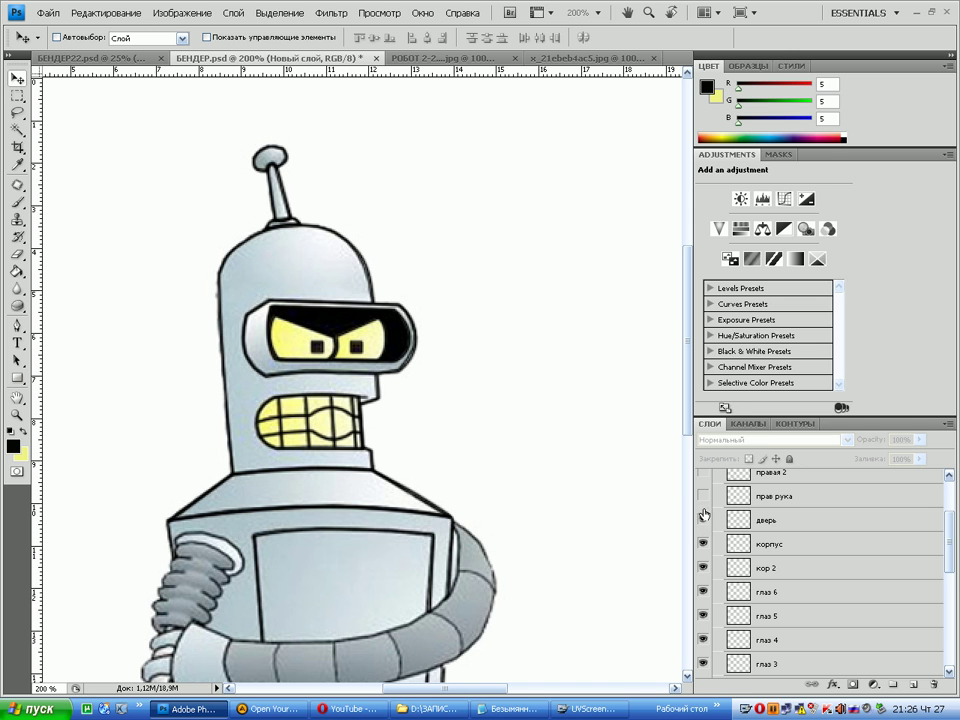
{"action": "left_click", "coordinate": [703, 496]}
{"action": "left_click", "coordinate": [703, 472]}
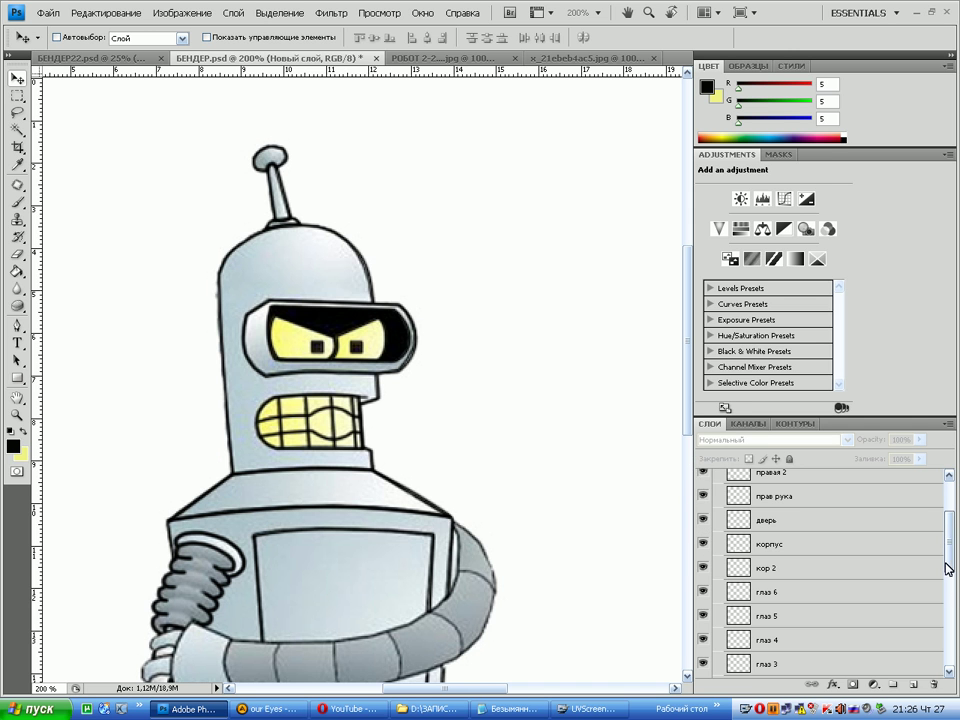
Show the remaining arm and finger layers of "Группа 1": "првва 3", "лев рука" and "лев пальц"
{"action": "scroll", "coordinate": [940, 576], "scroll_direction": "up", "scroll_amount": 3}
{"action": "left_click", "coordinate": [703, 489]}
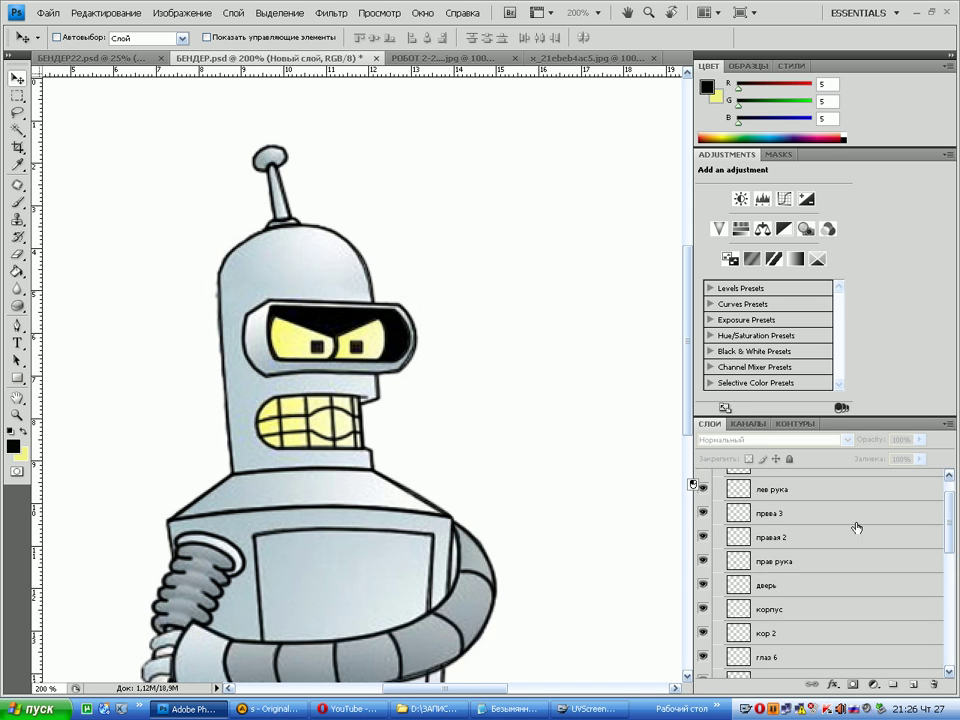
{"action": "scroll", "coordinate": [950, 505], "scroll_direction": "up", "scroll_amount": 1}
{"action": "scroll", "coordinate": [950, 510], "scroll_direction": "up", "scroll_amount": 1}
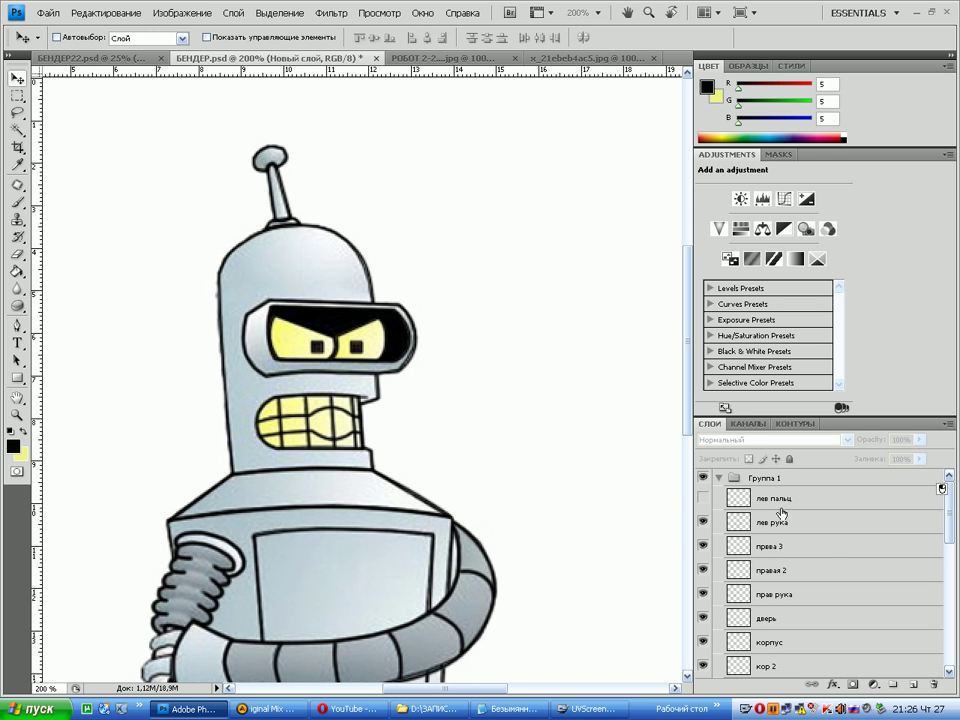
{"action": "left_click", "coordinate": [703, 497]}
Hide the "НОВЫЙ ПРОЕКТ" layer and show the white "Слой 1 (копия)" layer behind the line drawing
{"action": "scroll", "coordinate": [950, 510], "scroll_direction": "down", "scroll_amount": 10}
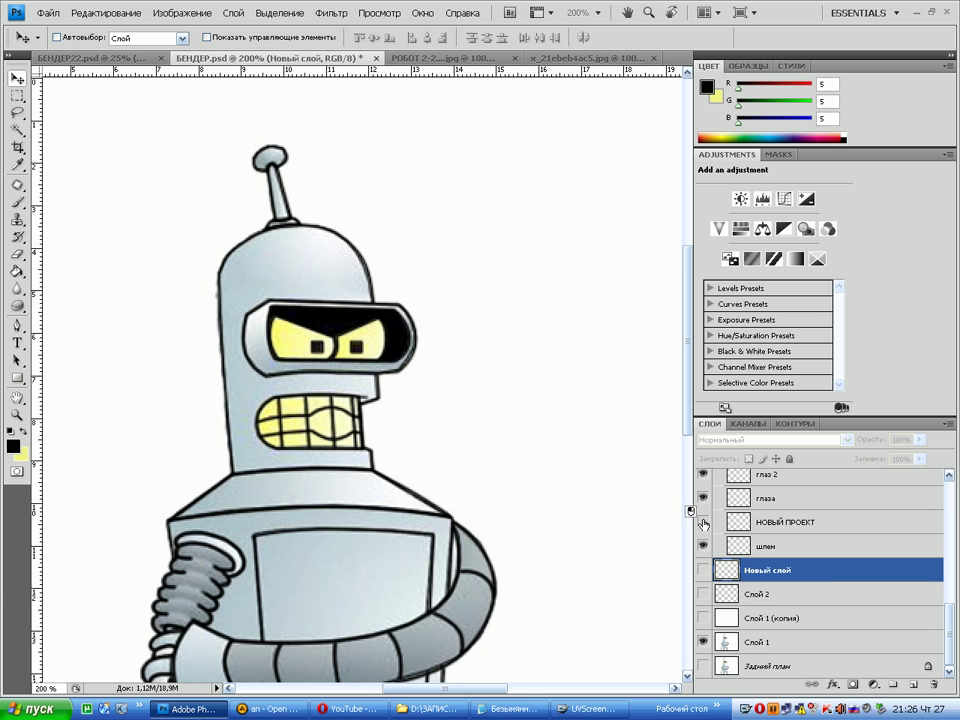
{"action": "left_click", "coordinate": [700, 521]}
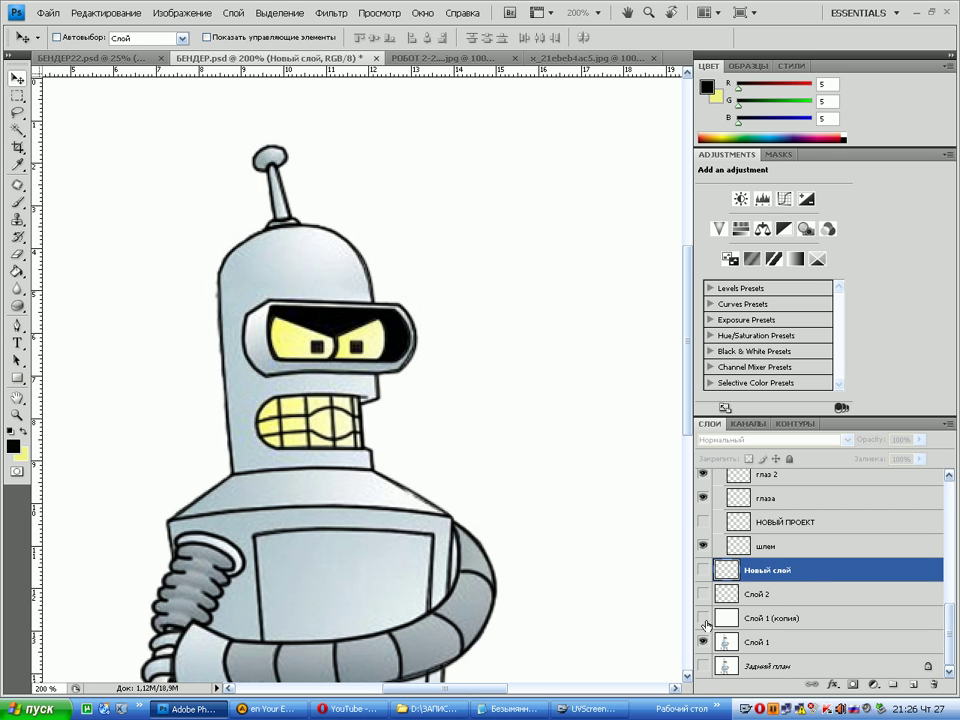
{"action": "left_click", "coordinate": [702, 618]}
{"action": "left_click_drag", "start_coordinate": [690, 415], "coordinate": [686, 436]}
{"action": "key", "text": "ctrl+KP_Subtract"}
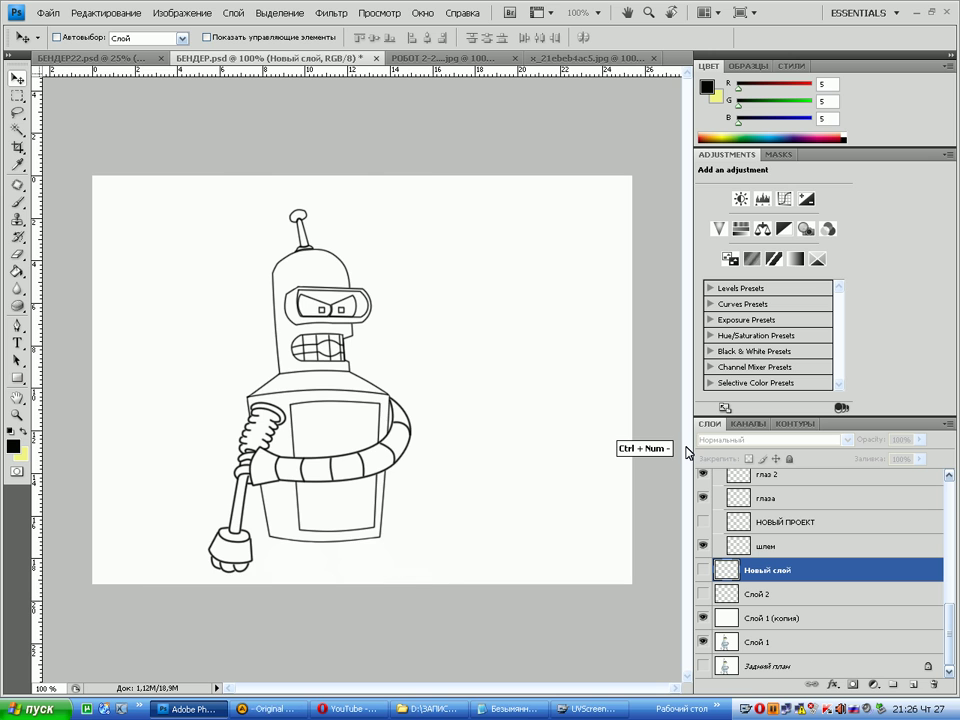
Switch to the Notepad note and add "Вот что получилось!! прикольно да??=))" at its end
{"action": "left_click", "coordinate": [515, 708]}
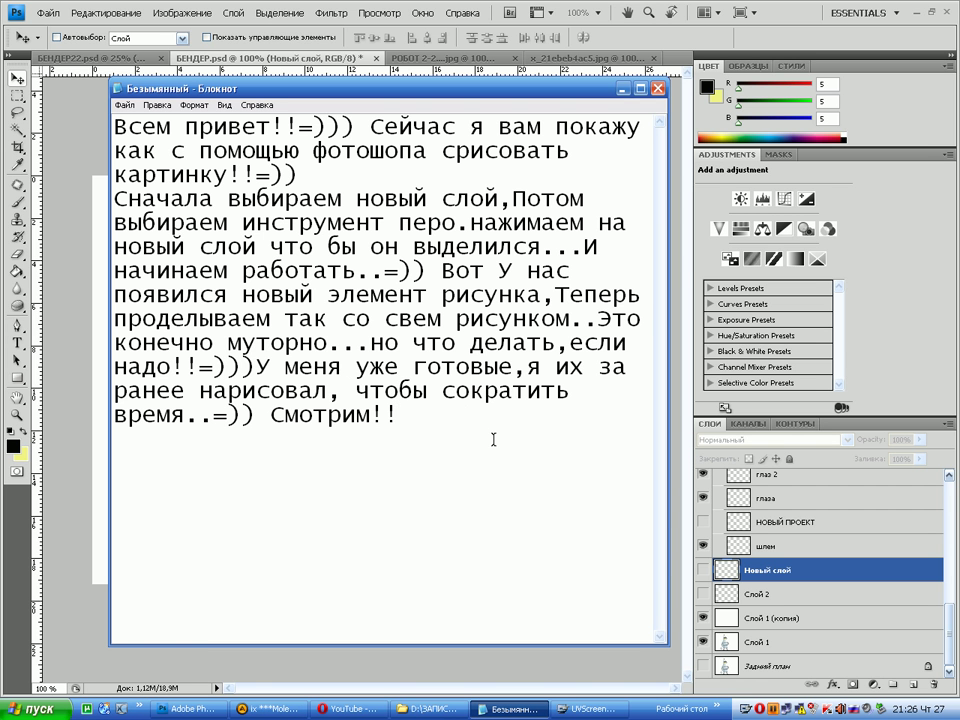
{"action": "type", "text": "Вот чт"}
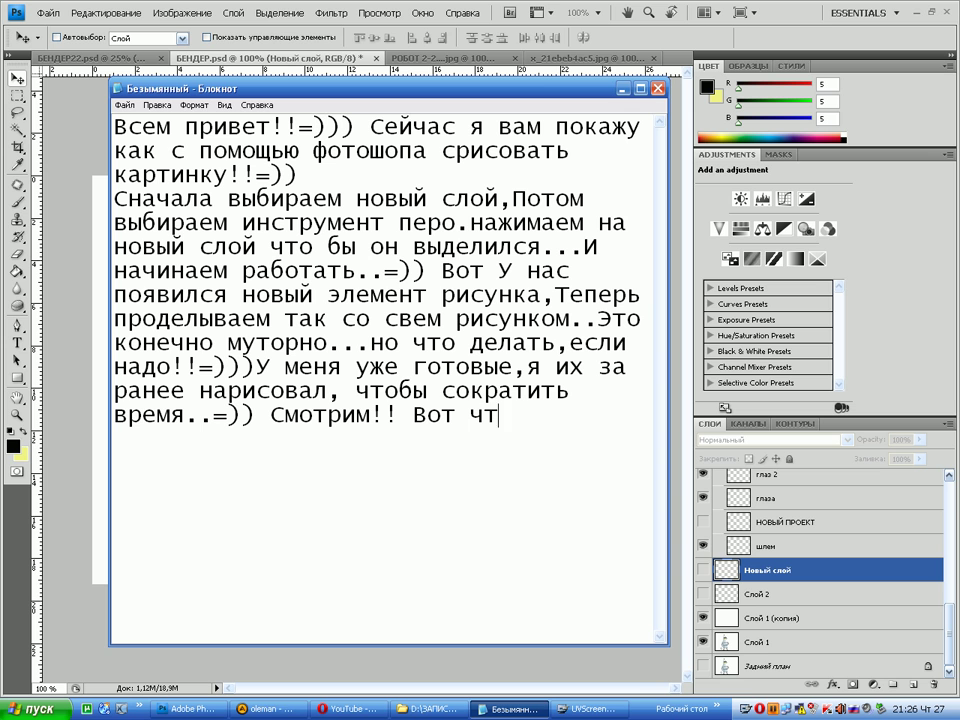
{"action": "type", "text": "о получи"}
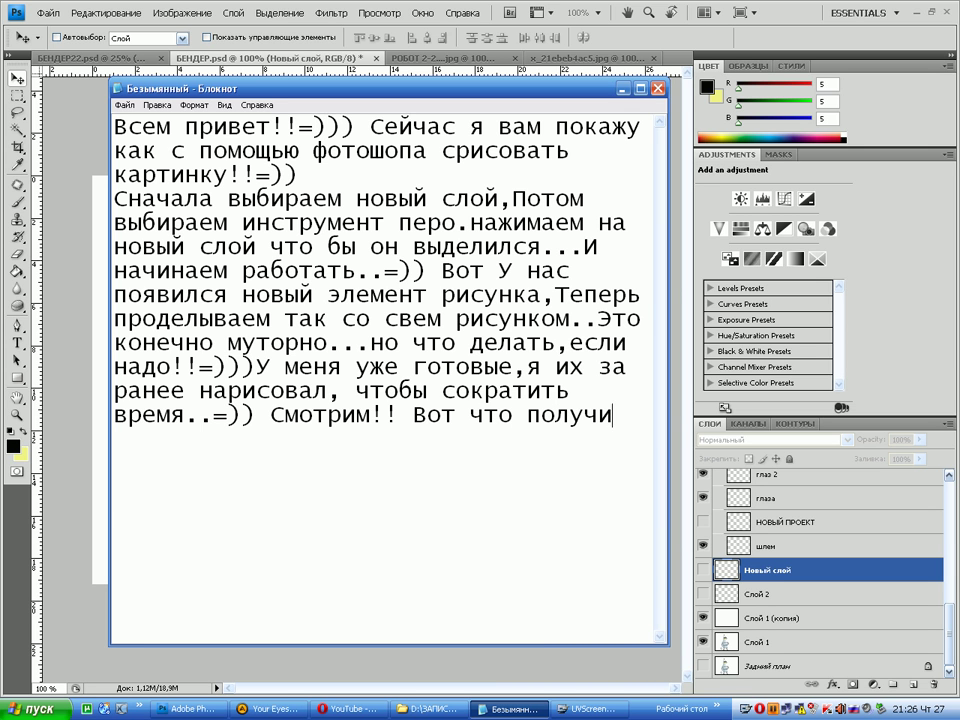
{"action": "type", "text": "лось"}
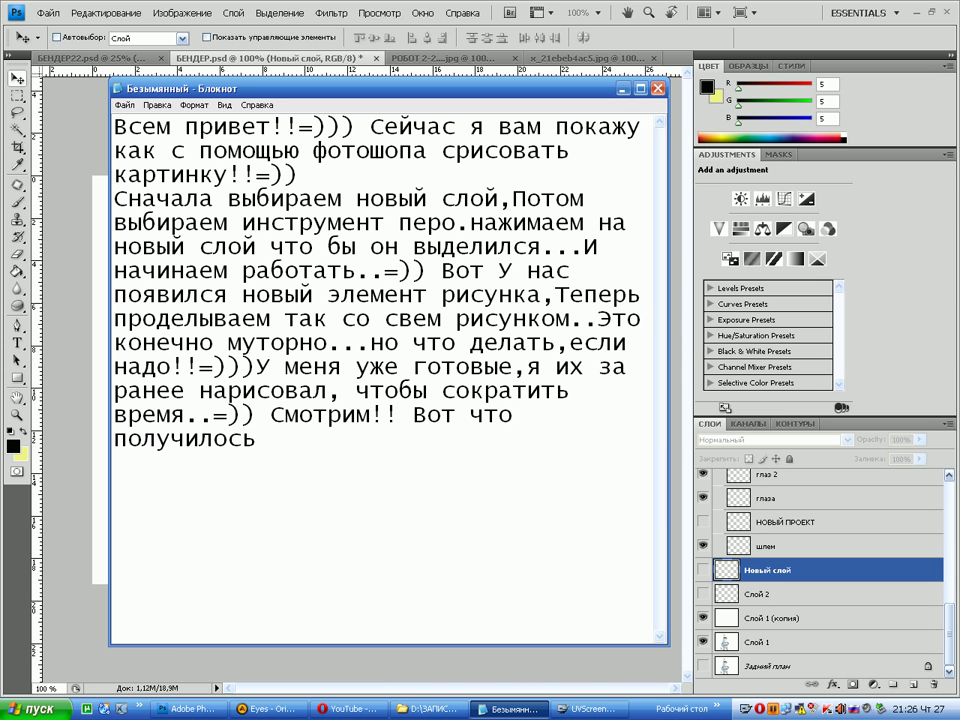
{"action": "type", "text": "!! приколь"}
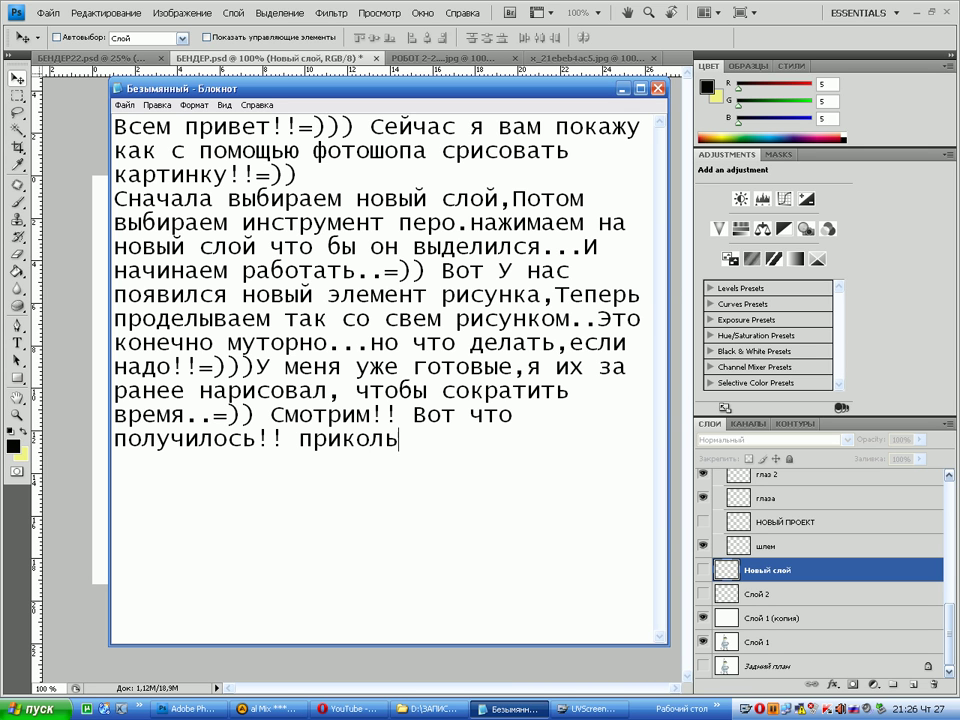
{"action": "type", "text": "но да"}
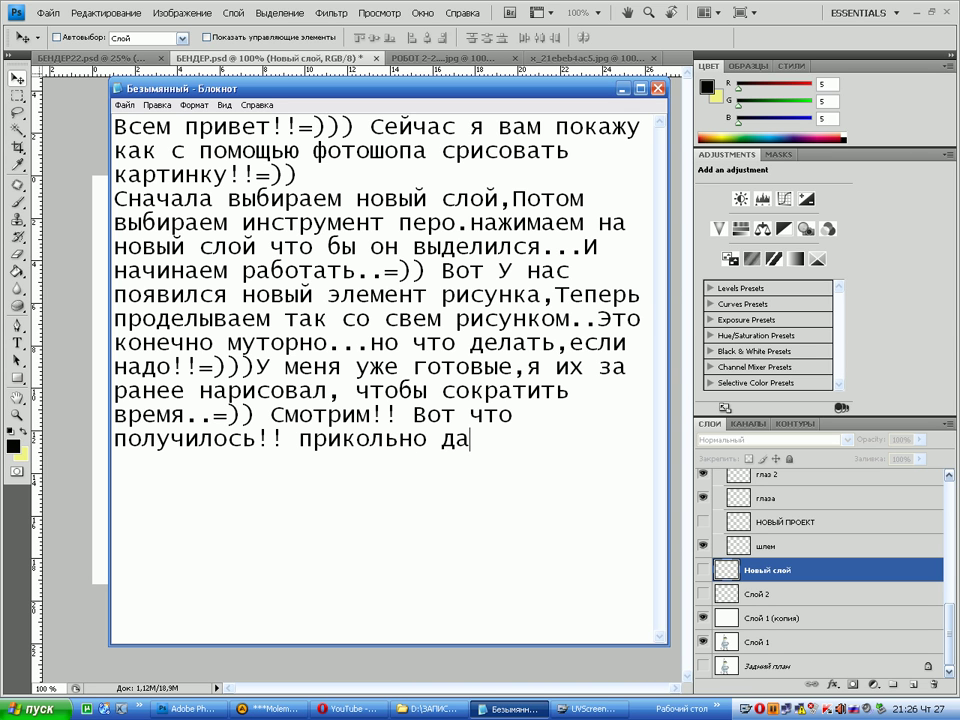
{"action": "type", "text": "??=))"}
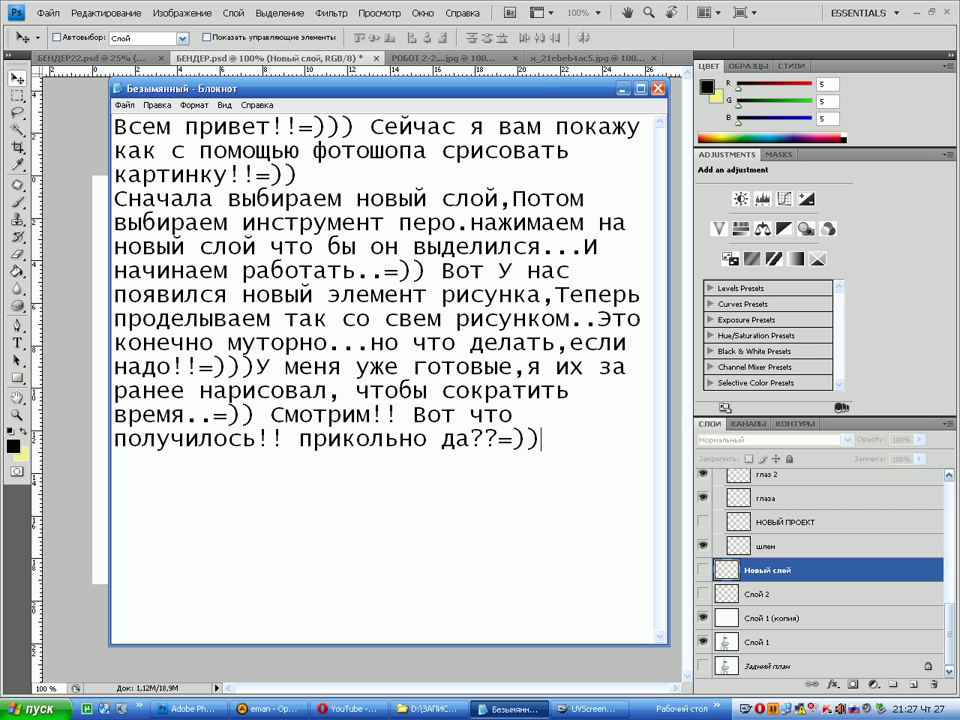
Switch to БЕНДЕР22.psd in Photoshop and undo the creation of its "Новый слой" layer
{"action": "left_click", "coordinate": [688, 150]}
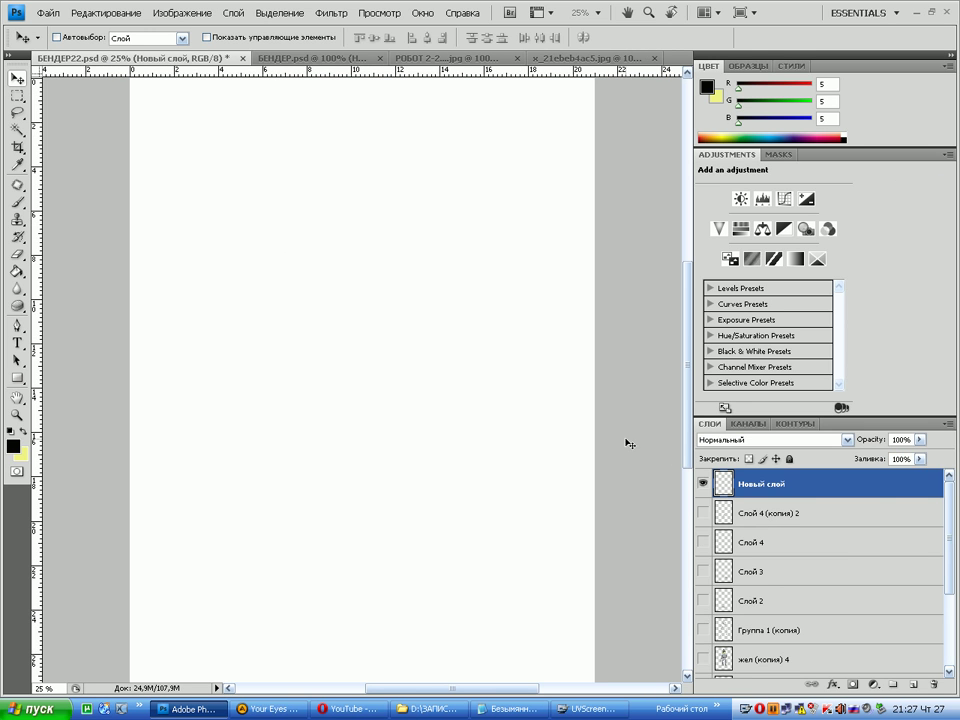
{"action": "key", "text": "ctrl+alt+z"}
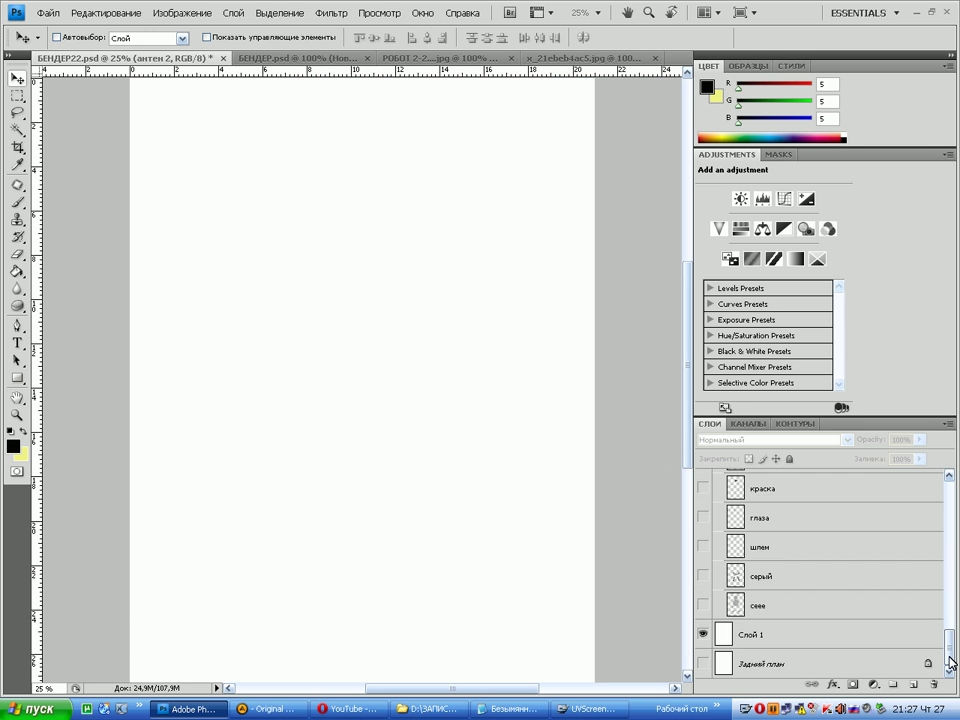
Show the robot's head line layers "шлем", "глаза", "глаз 2", "рот" and "антена"
{"action": "left_click", "coordinate": [704, 547]}
{"action": "left_click", "coordinate": [703, 517]}
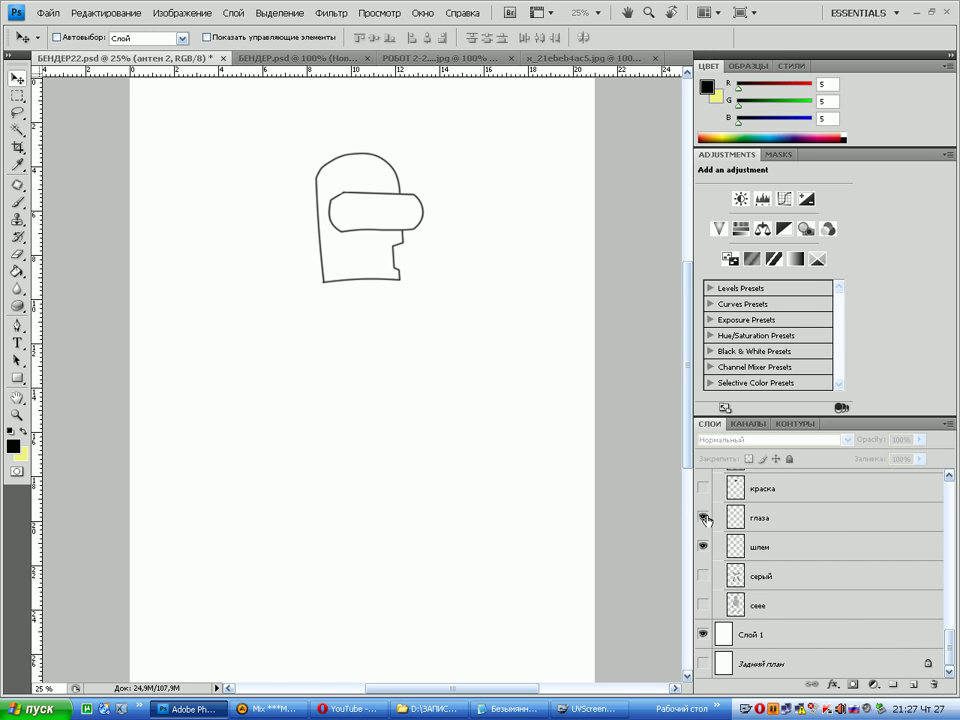
{"action": "scroll", "coordinate": [950, 628], "scroll_direction": "up", "scroll_amount": 4}
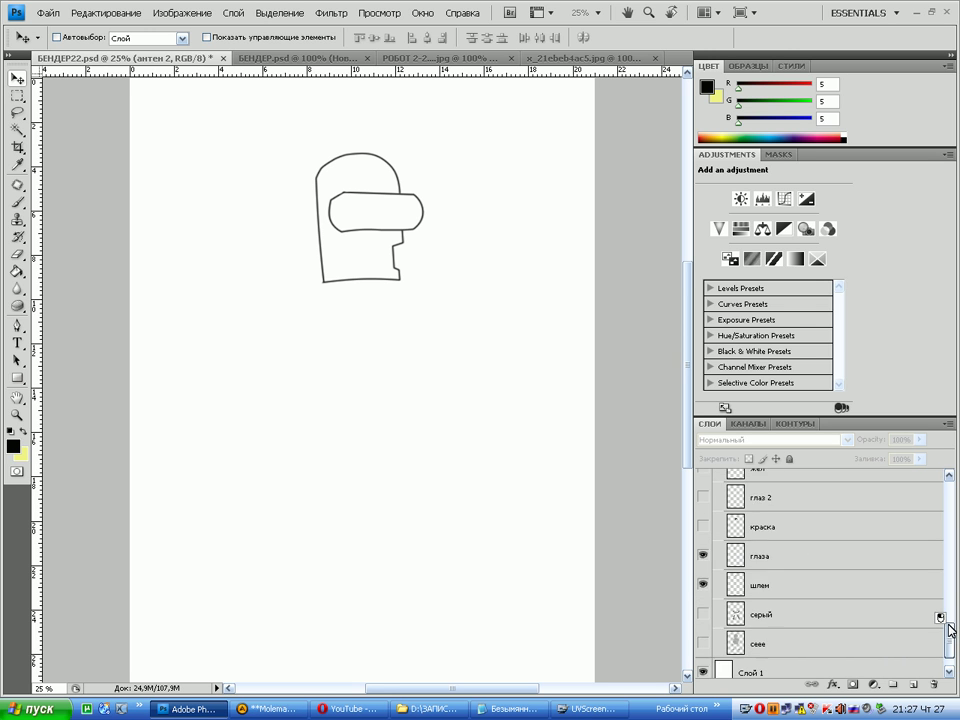
{"action": "left_click", "coordinate": [704, 568]}
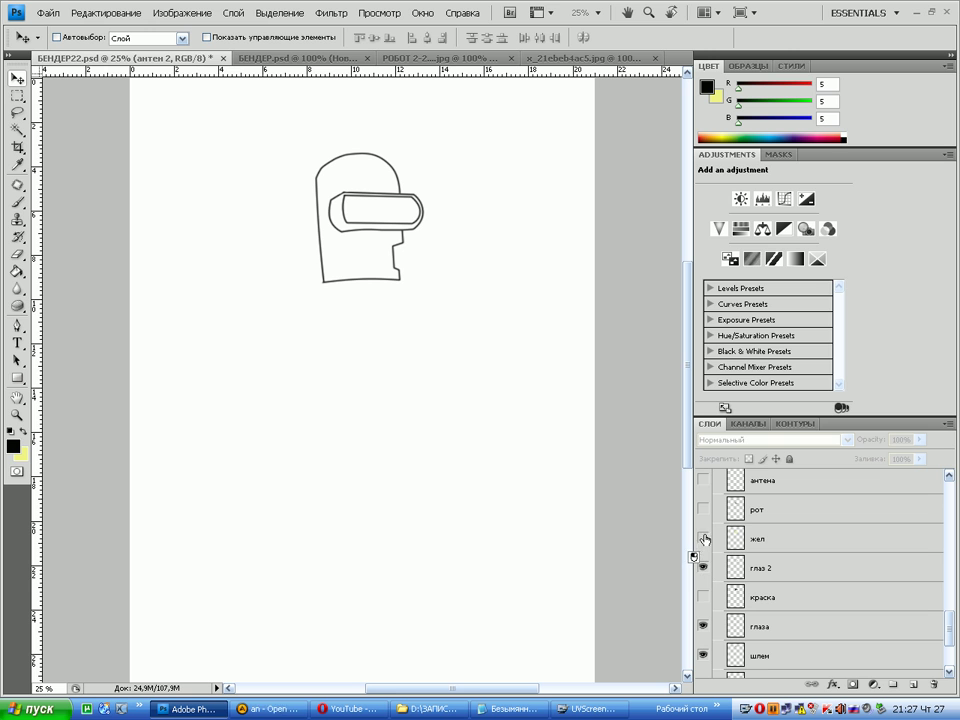
{"action": "left_click", "coordinate": [702, 510]}
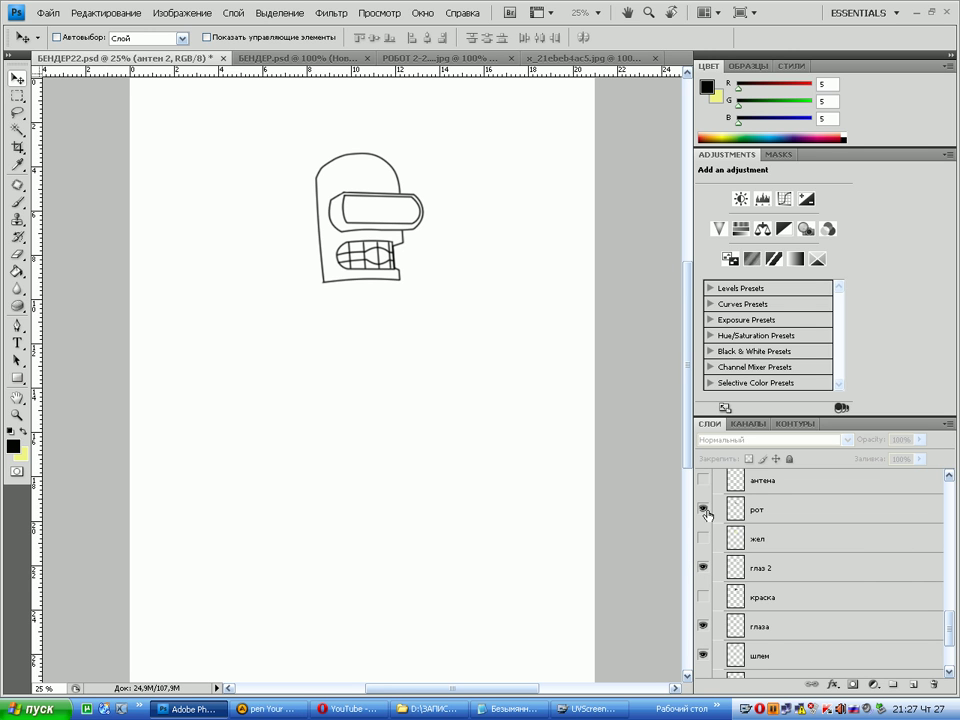
{"action": "left_click", "coordinate": [703, 480]}
Show the antenna layers "антен 2" and "антена 3" and the eye layers "глаз 3" through "глаз 6"
{"action": "scroll", "coordinate": [945, 596], "scroll_direction": "up", "scroll_amount": 3}
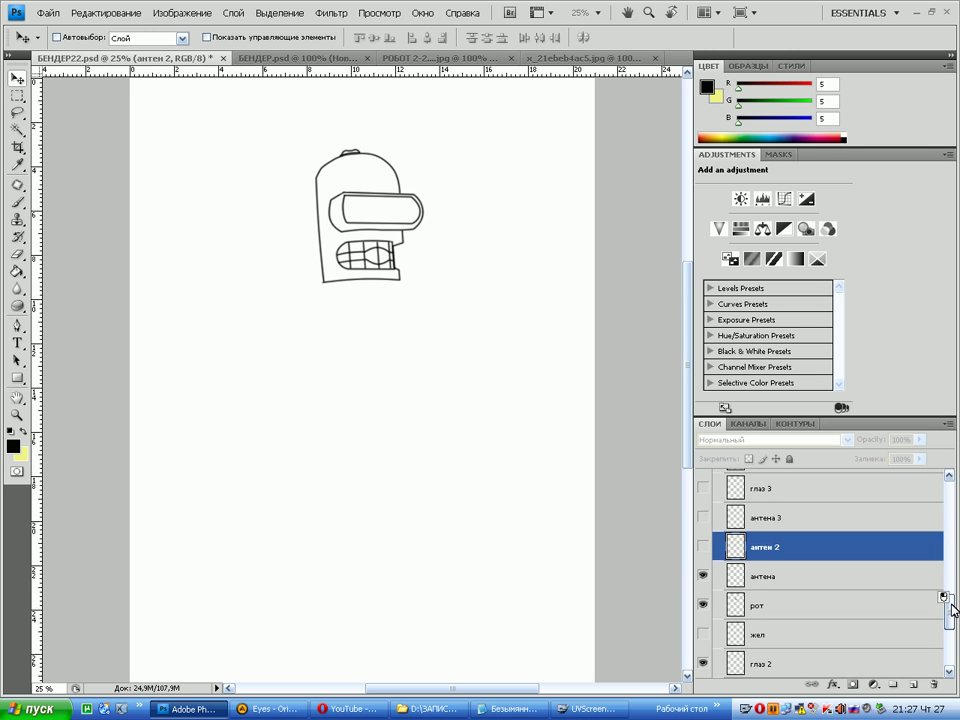
{"action": "left_click", "coordinate": [703, 555]}
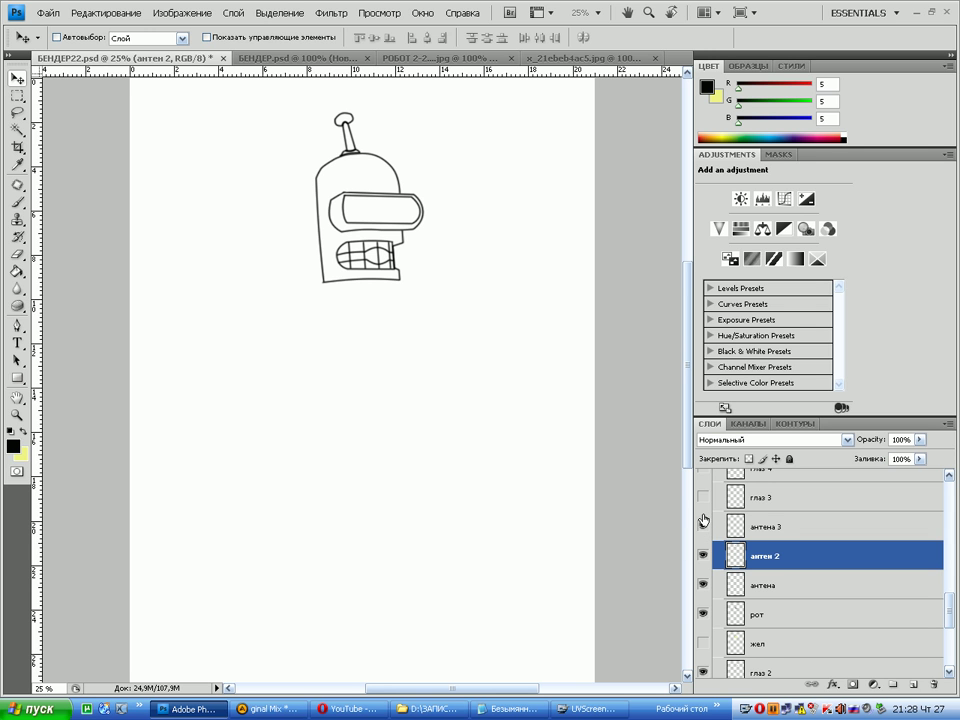
{"action": "left_click", "coordinate": [703, 501]}
{"action": "left_click_drag", "start_coordinate": [946, 615], "coordinate": [942, 558]}
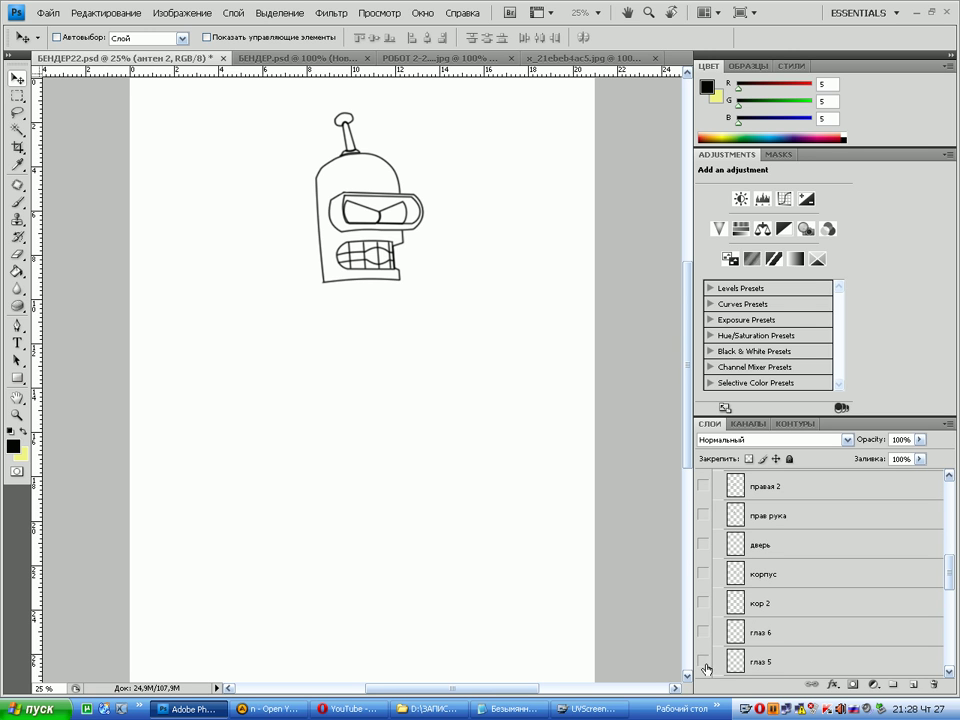
{"action": "left_click", "coordinate": [703, 661]}
{"action": "left_click", "coordinate": [703, 632]}
Show the robot's torso layers "кор 2", "корпус" and "дверь"
{"action": "left_click", "coordinate": [703, 603]}
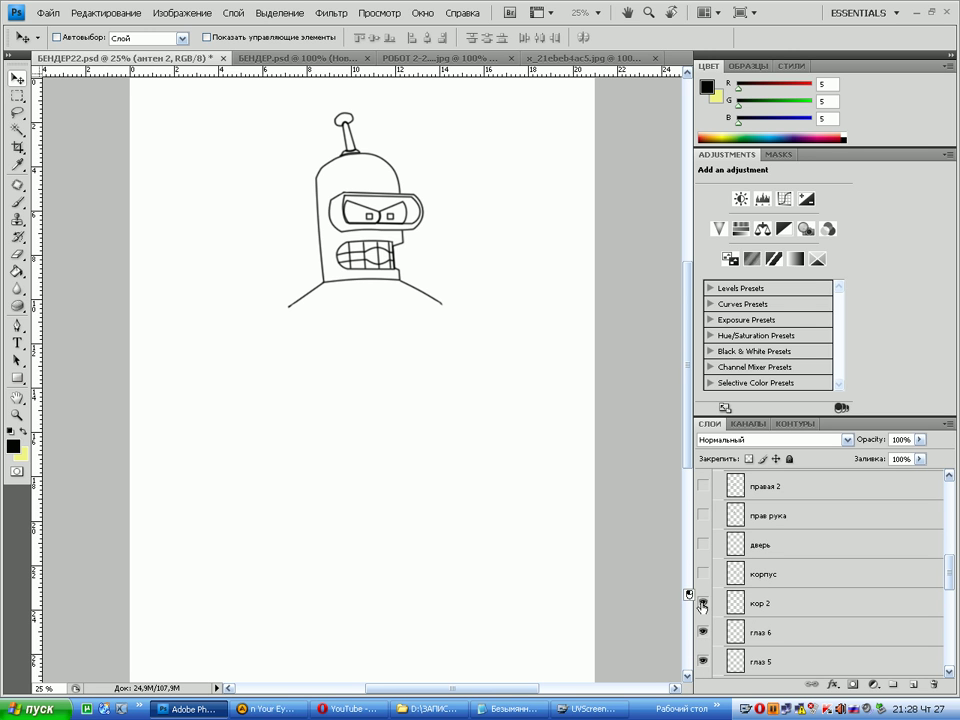
{"action": "left_click", "coordinate": [703, 574]}
{"action": "left_click", "coordinate": [703, 545]}
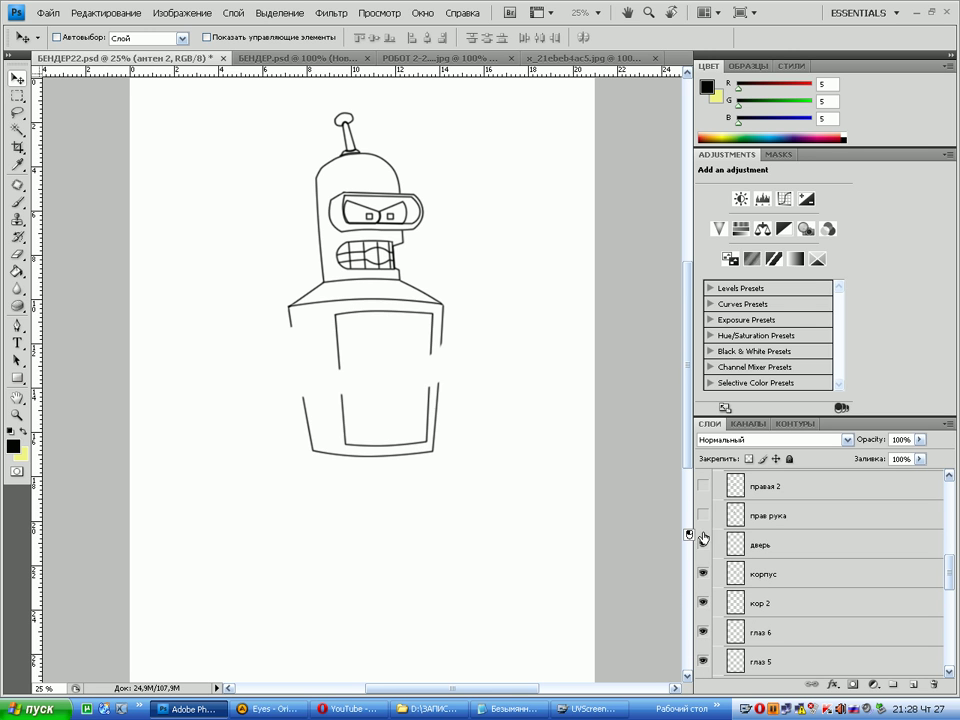
Show the arm and leg layers "прав рука", "правая 2", "првва 3", "лев рука", "лев пальц" and "ноги 4"
{"action": "left_click", "coordinate": [703, 515]}
{"action": "left_click", "coordinate": [703, 487]}
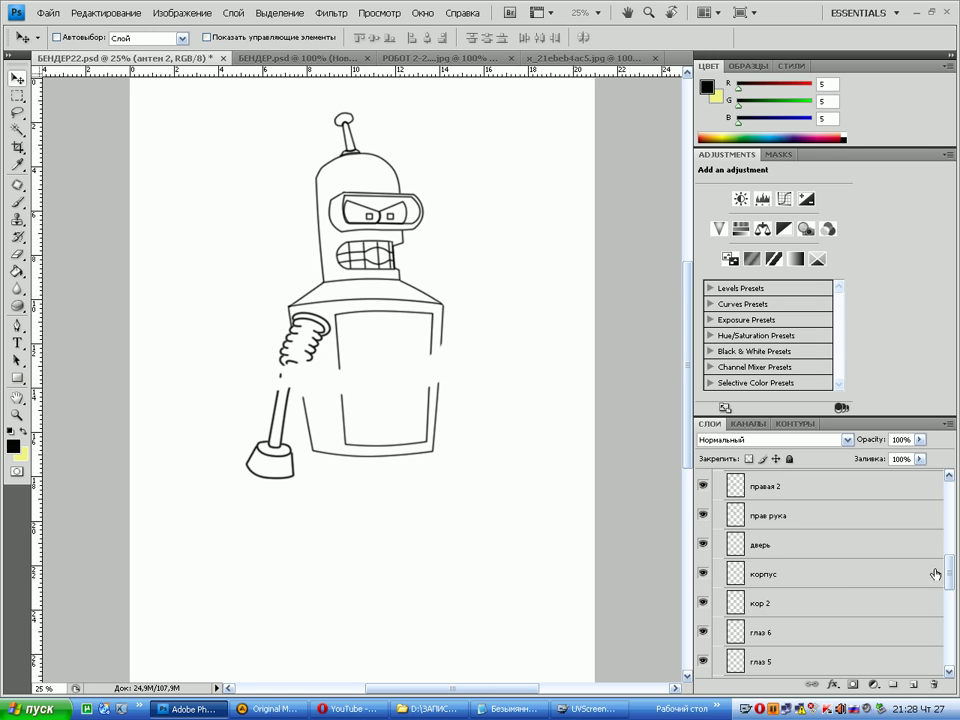
{"action": "scroll", "coordinate": [946, 570], "scroll_direction": "up", "scroll_amount": 3}
{"action": "scroll", "coordinate": [950, 570], "scroll_direction": "up", "scroll_amount": 1}
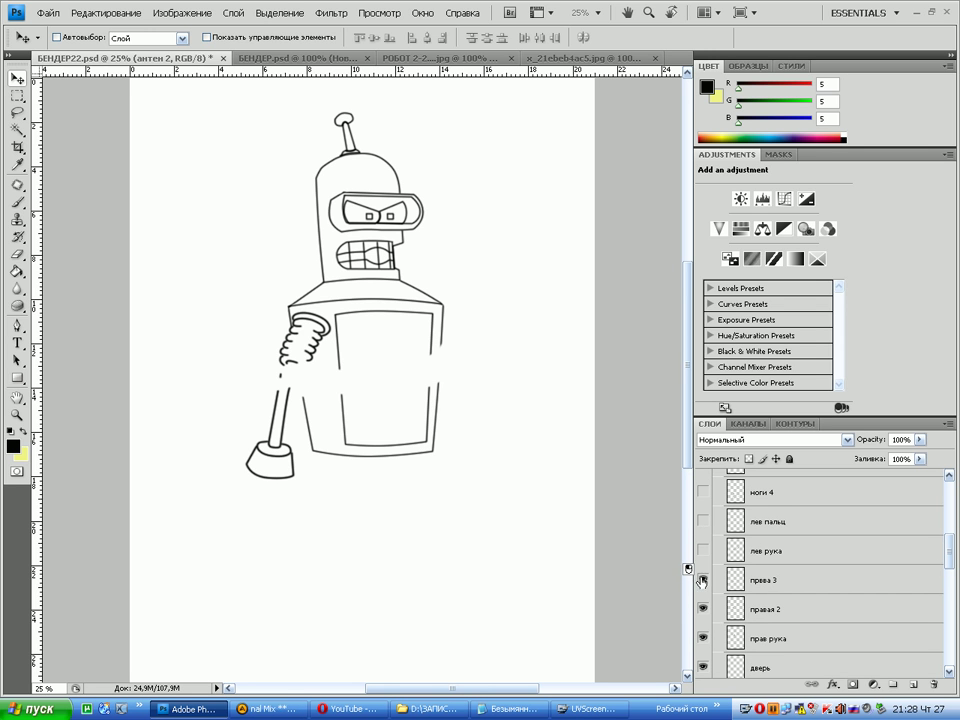
{"action": "left_click", "coordinate": [703, 580]}
{"action": "left_click", "coordinate": [703, 551]}
{"action": "left_click", "coordinate": [703, 521]}
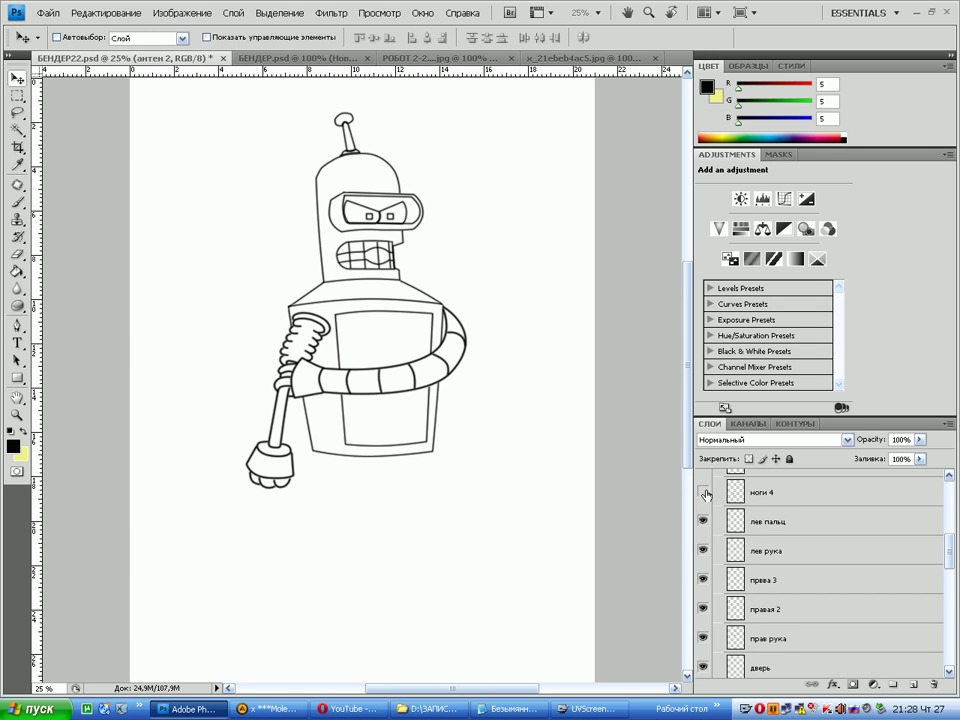
{"action": "left_click", "coordinate": [703, 492]}
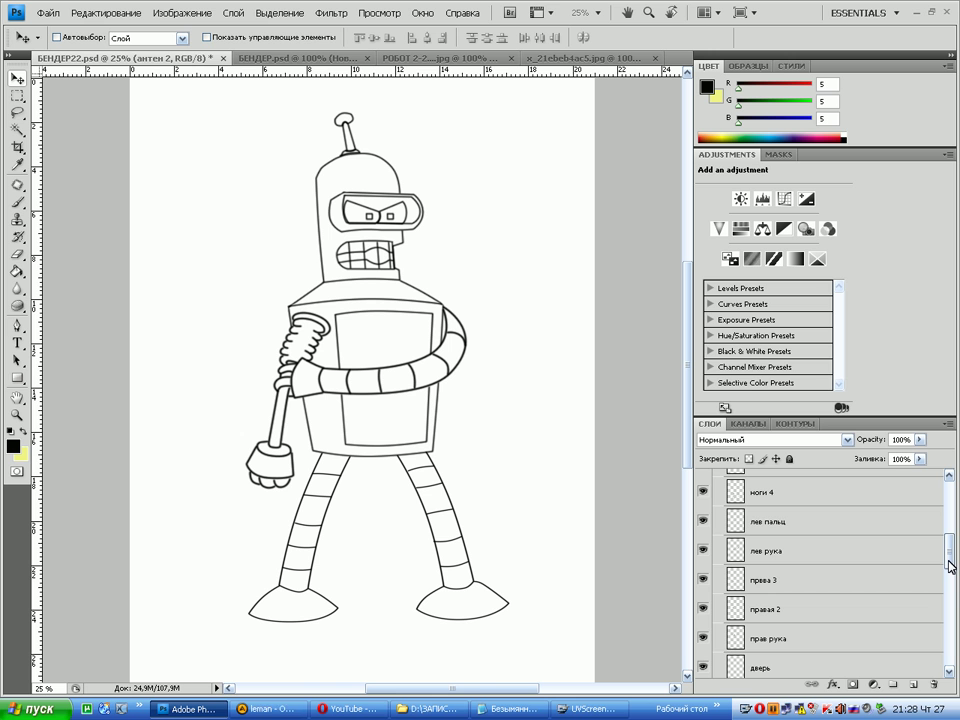
{"action": "scroll", "coordinate": [950, 566], "scroll_direction": "up", "scroll_amount": 3}
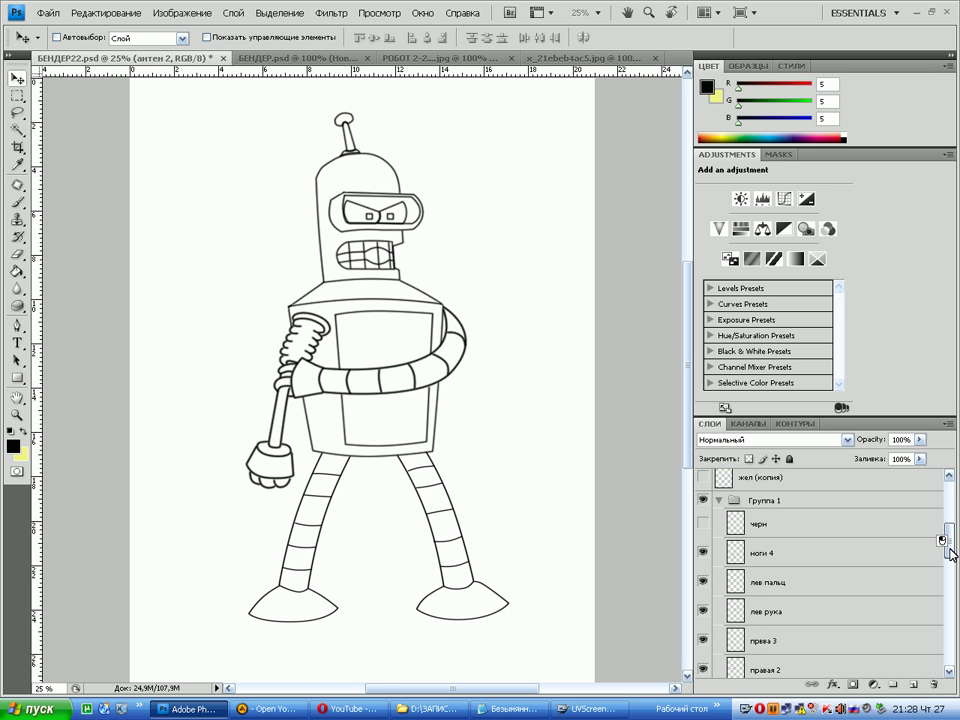
Switch to the Notepad note and add "Я его еще раскрасил свежими так сказать красками,Смотрим!!" at its end
{"action": "left_click", "coordinate": [515, 708]}
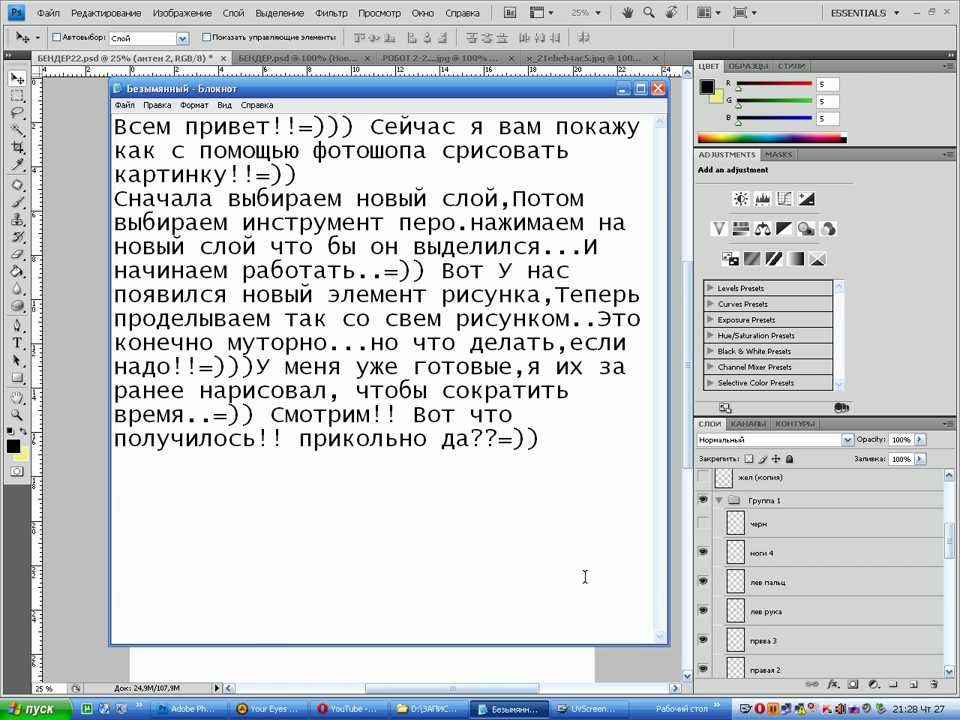
{"action": "type", "text": "Я его "}
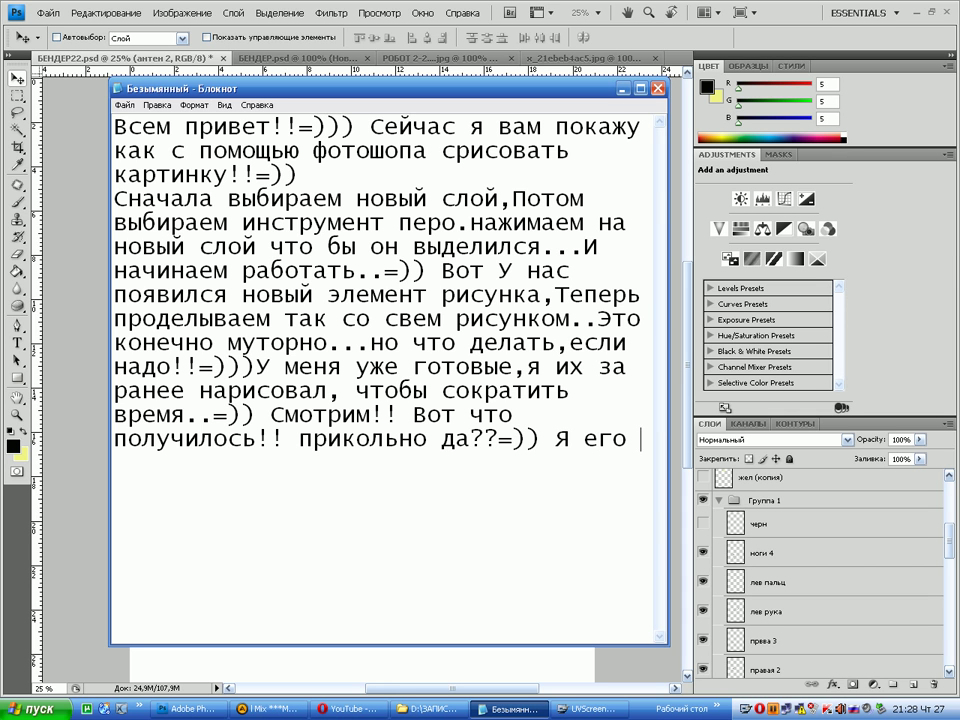
{"action": "type", "text": "еще "}
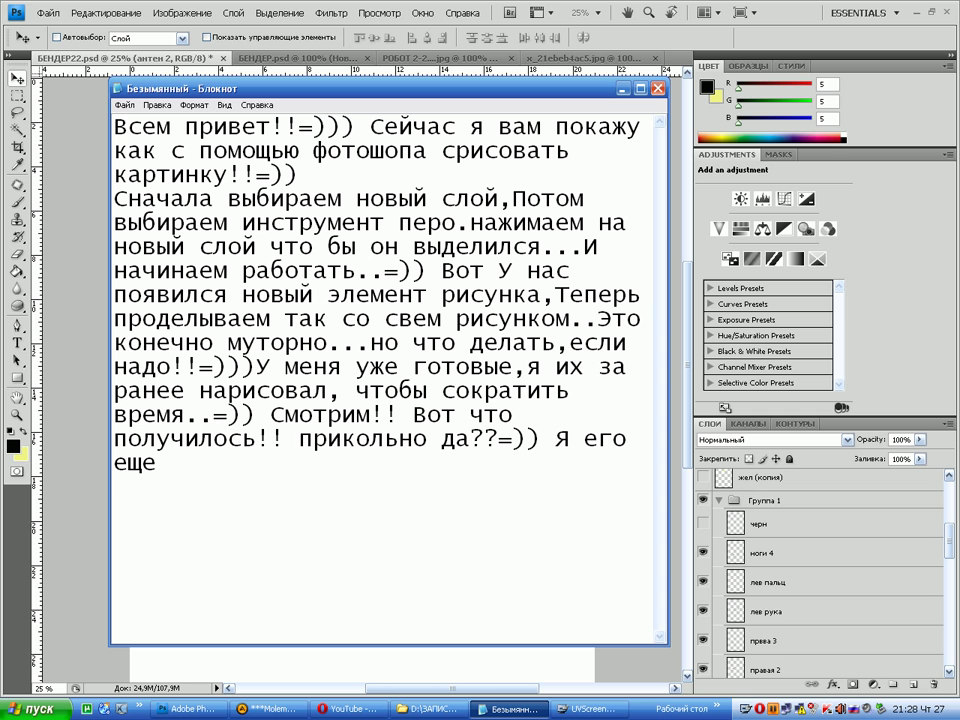
{"action": "type", "text": "раскрасил"}
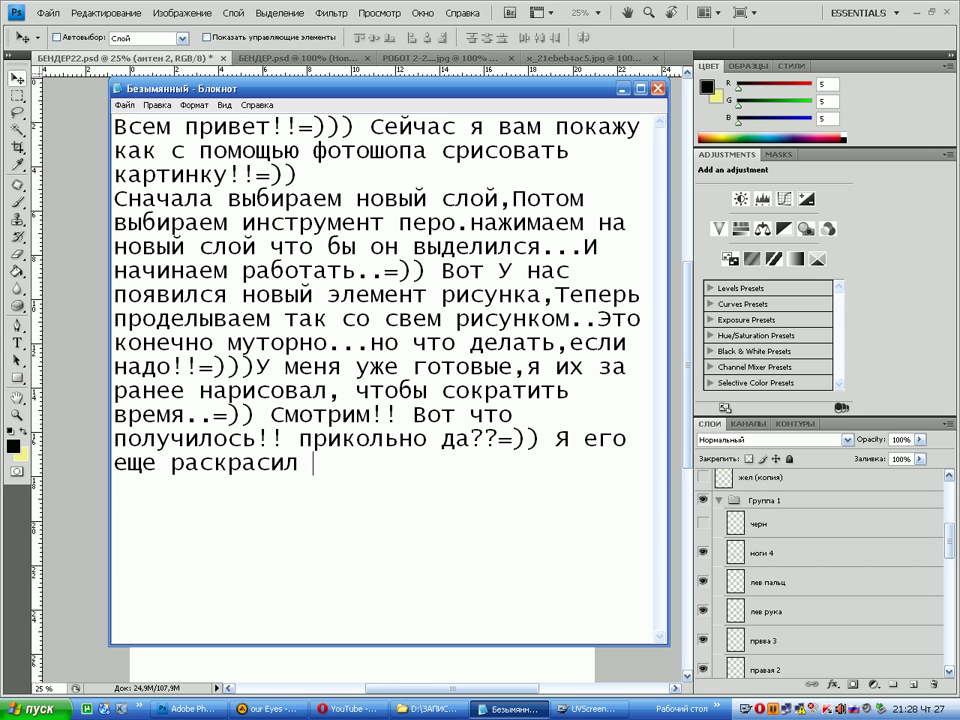
{"action": "type", "text": " свеж"}
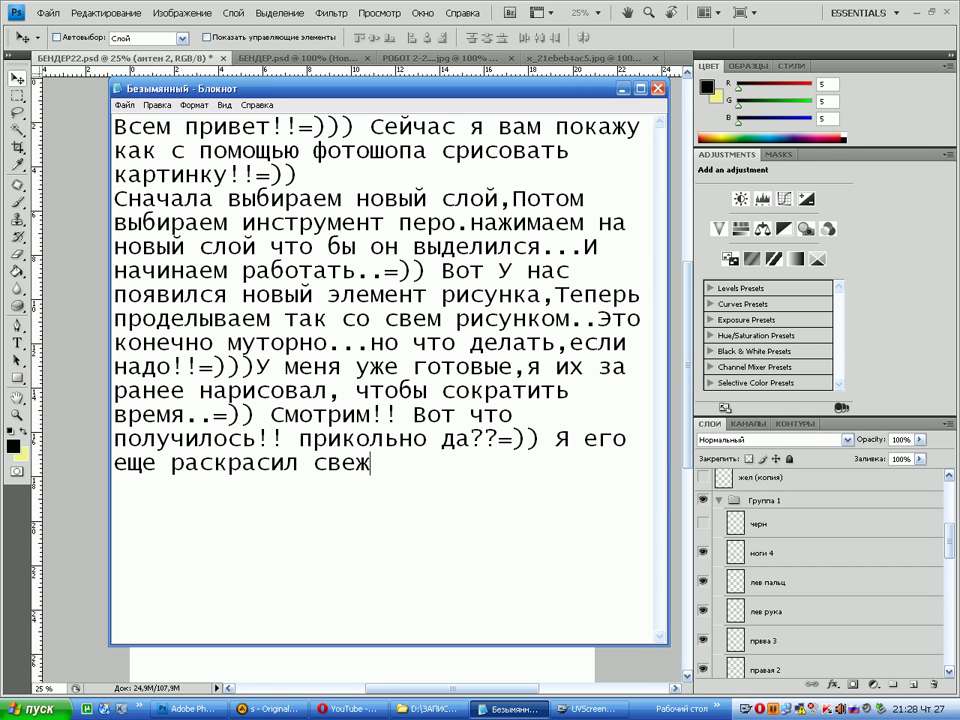
{"action": "type", "text": "ими так "}
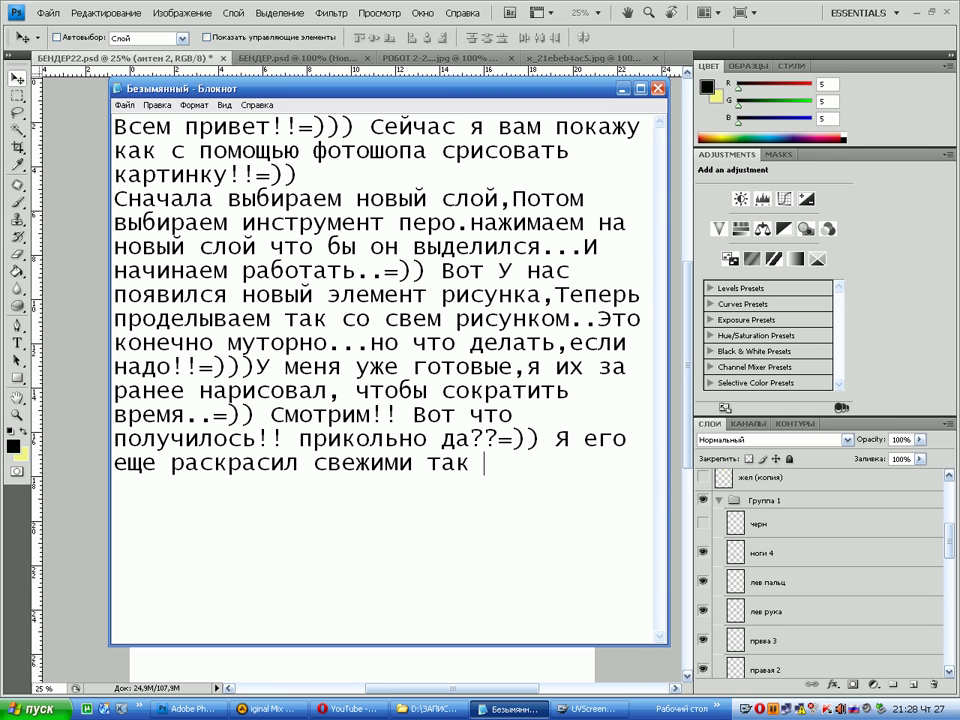
{"action": "type", "text": "сказа"}
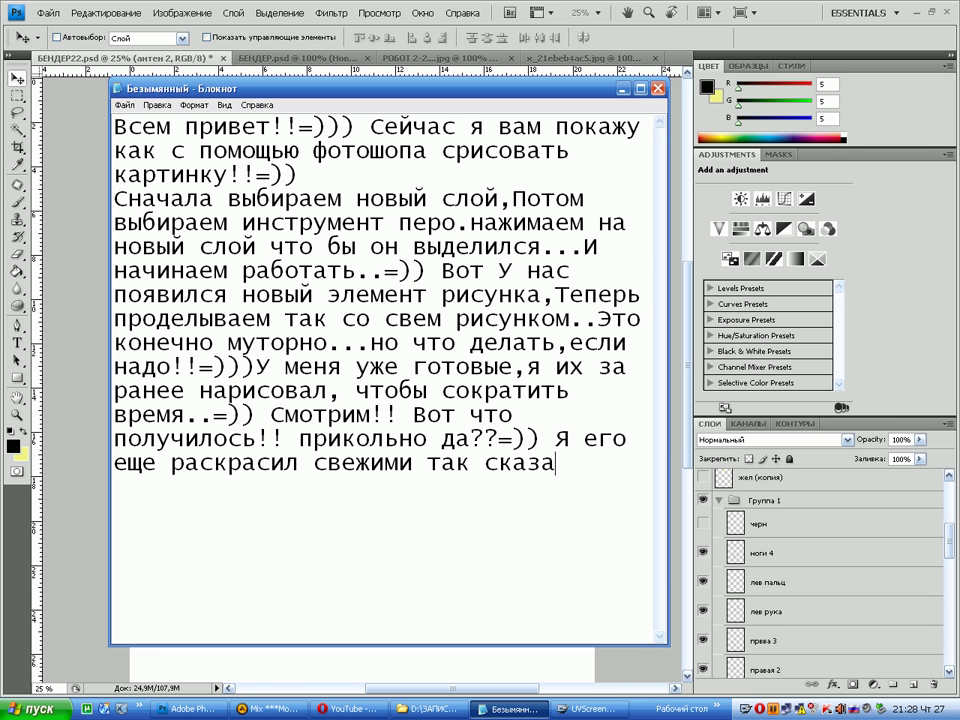
{"action": "type", "text": "ть красками"}
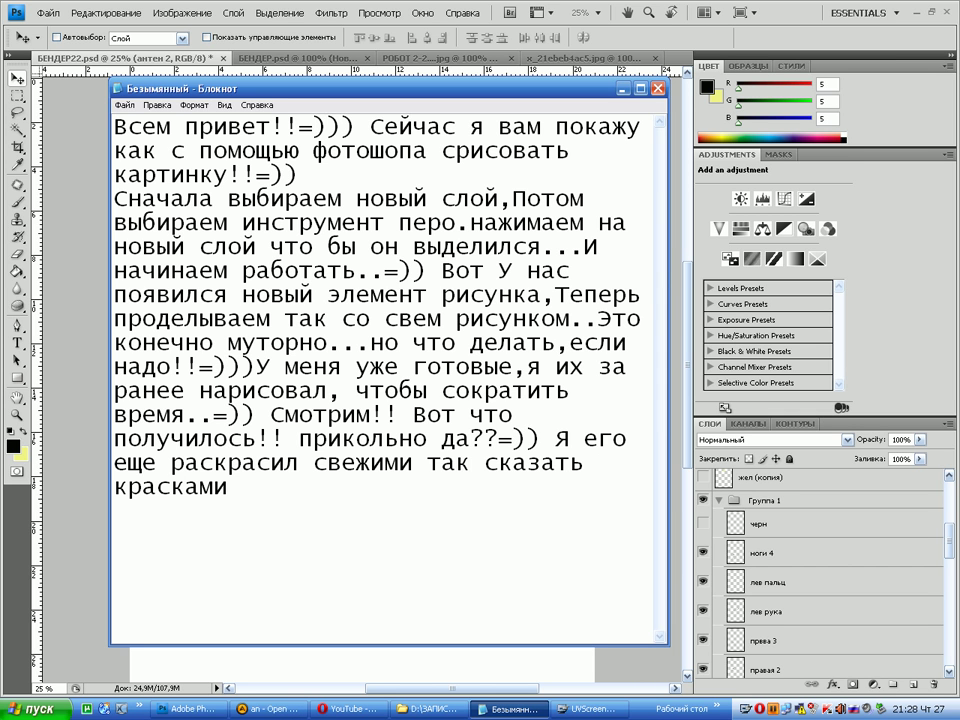
{"action": "type", "text": ",Смотрим!!"}
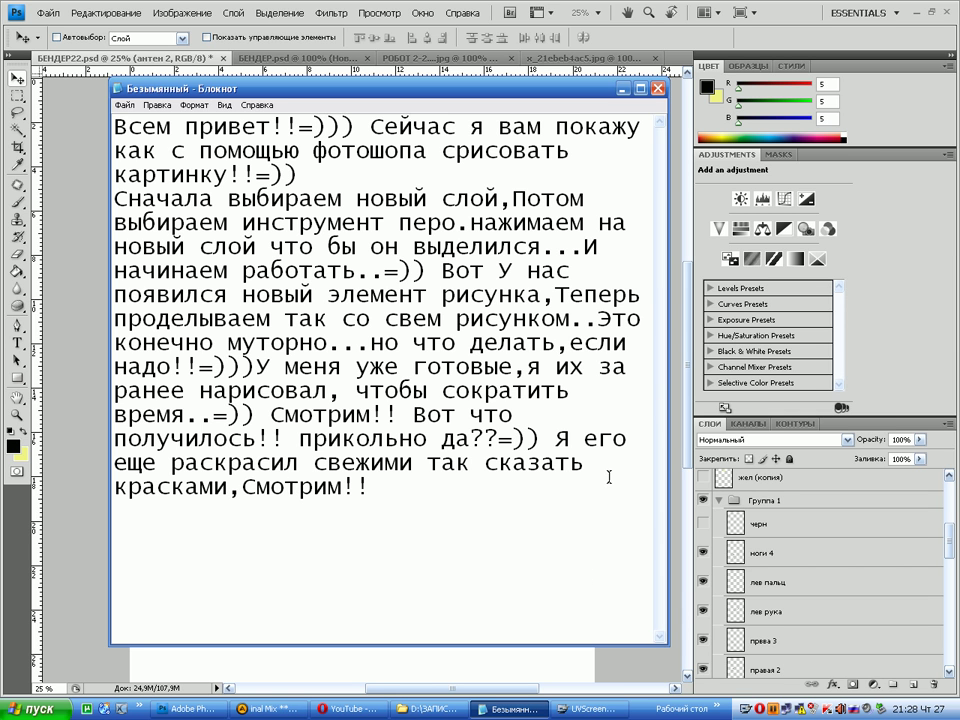
Return to БЕНДЕР22.psd in Photoshop and show the colour fill layers "черн", "жел", "серый", "сеее" and "краска"
{"action": "left_click", "coordinate": [920, 275]}
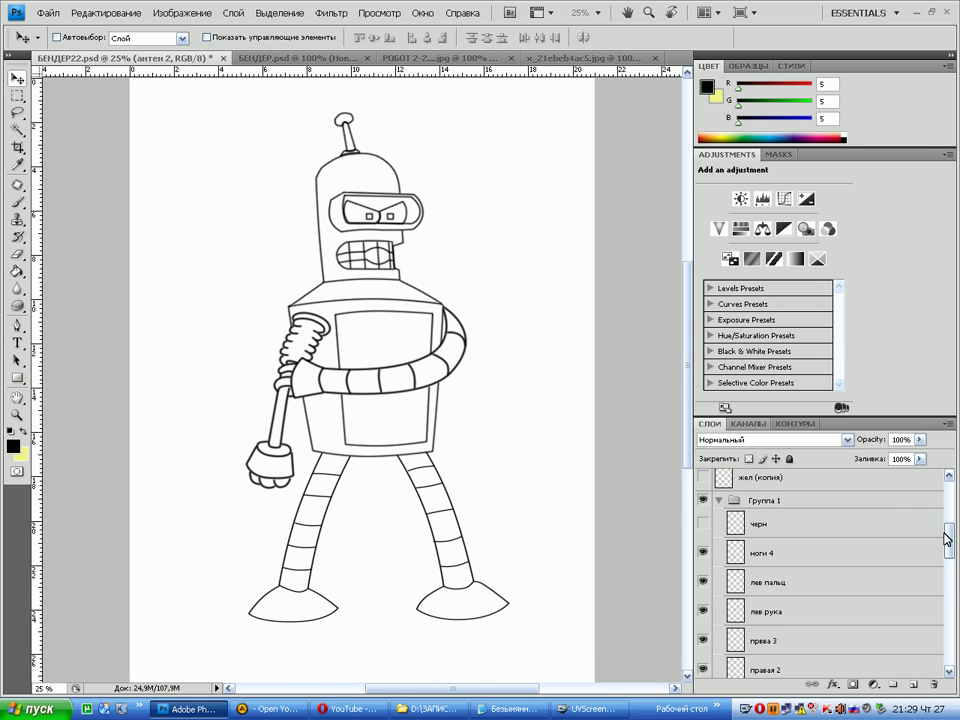
{"action": "left_click", "coordinate": [703, 523]}
{"action": "left_click_drag", "start_coordinate": [953, 544], "coordinate": [952, 650]}
{"action": "left_click", "coordinate": [707, 545]}
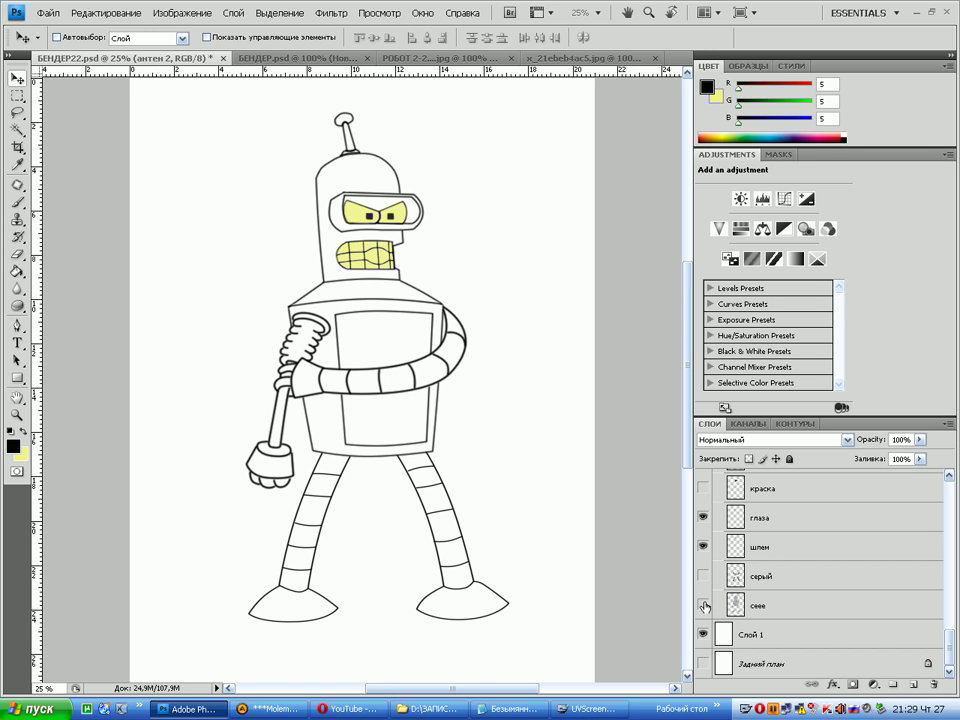
{"action": "left_click", "coordinate": [702, 576]}
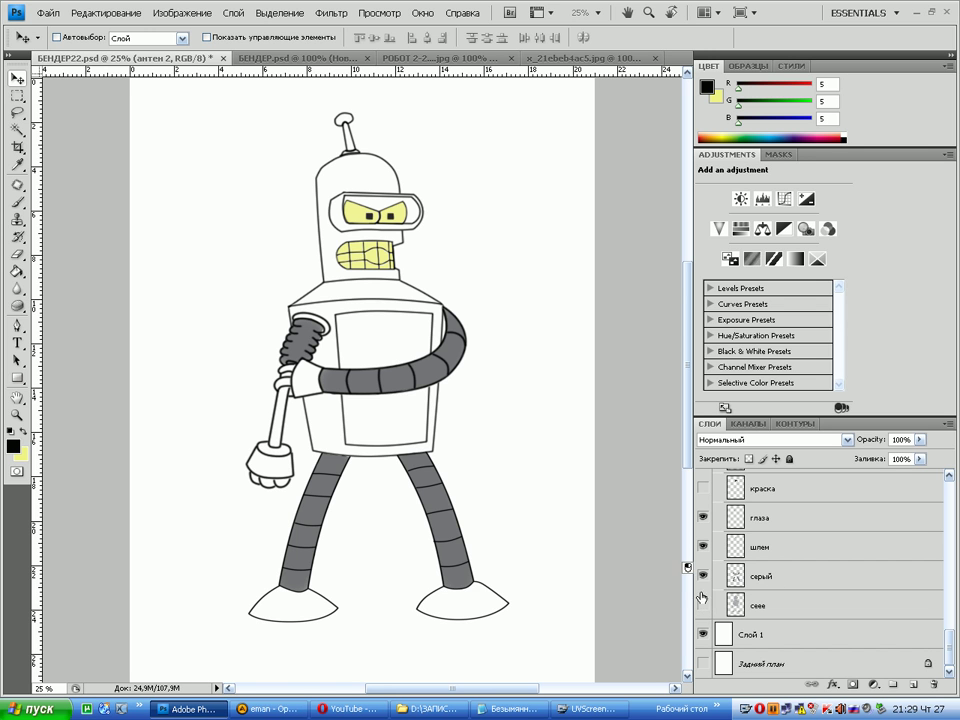
{"action": "left_click", "coordinate": [702, 605]}
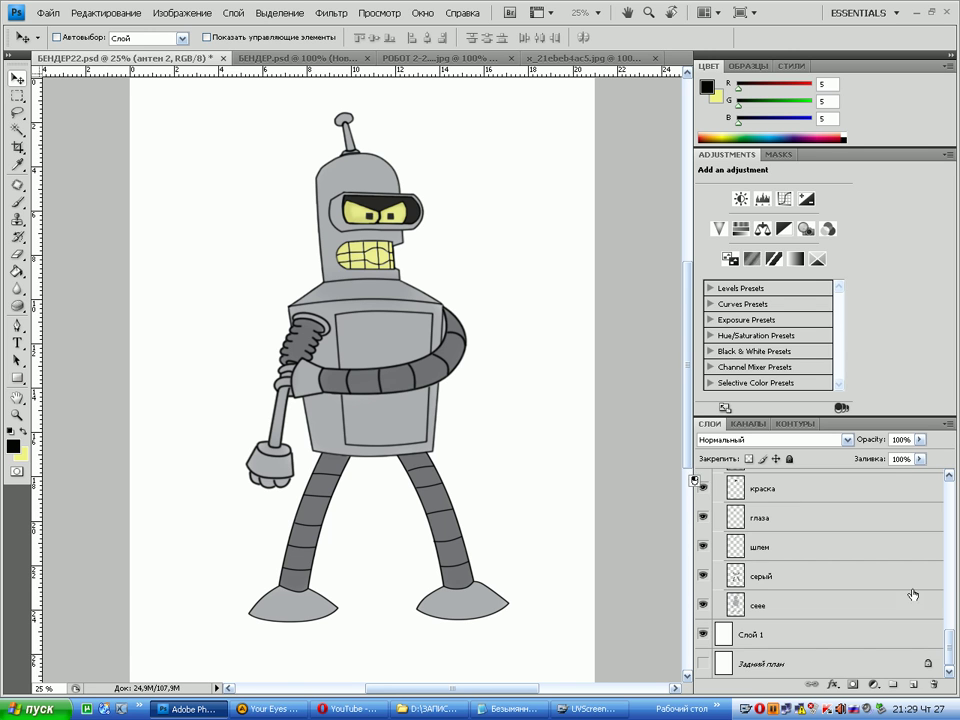
Look through the coloured drawing's layers and select the fill layers "сеее" and "серый" in turn
{"action": "scroll", "coordinate": [952, 645], "scroll_direction": "up", "scroll_amount": 1}
{"action": "scroll", "coordinate": [950, 640], "scroll_direction": "up", "scroll_amount": 3}
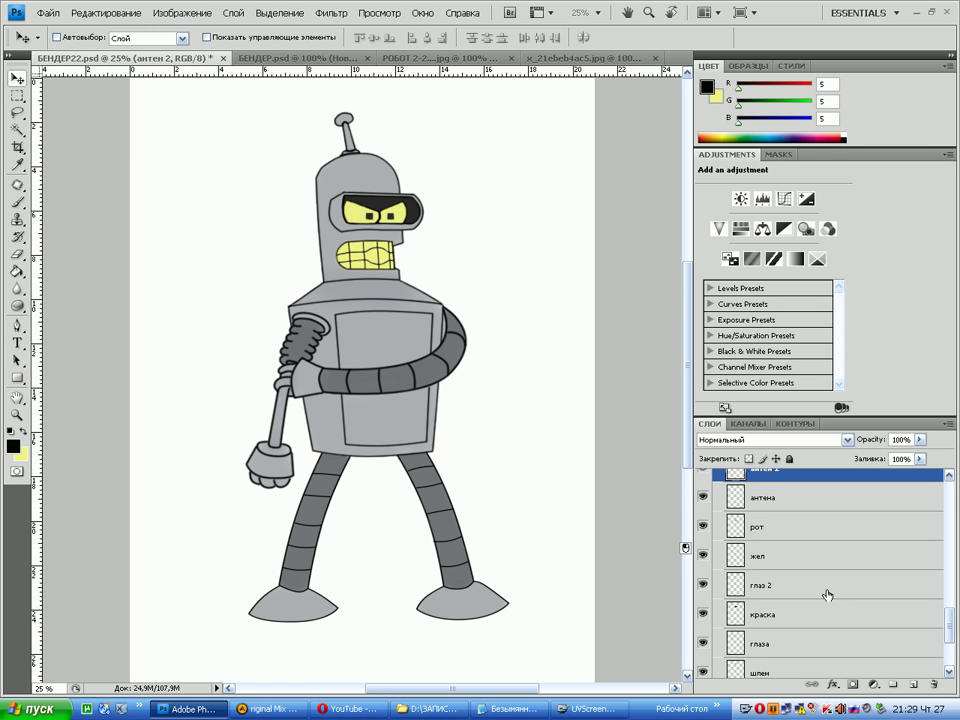
{"action": "scroll", "coordinate": [950, 632], "scroll_direction": "down", "scroll_amount": 4}
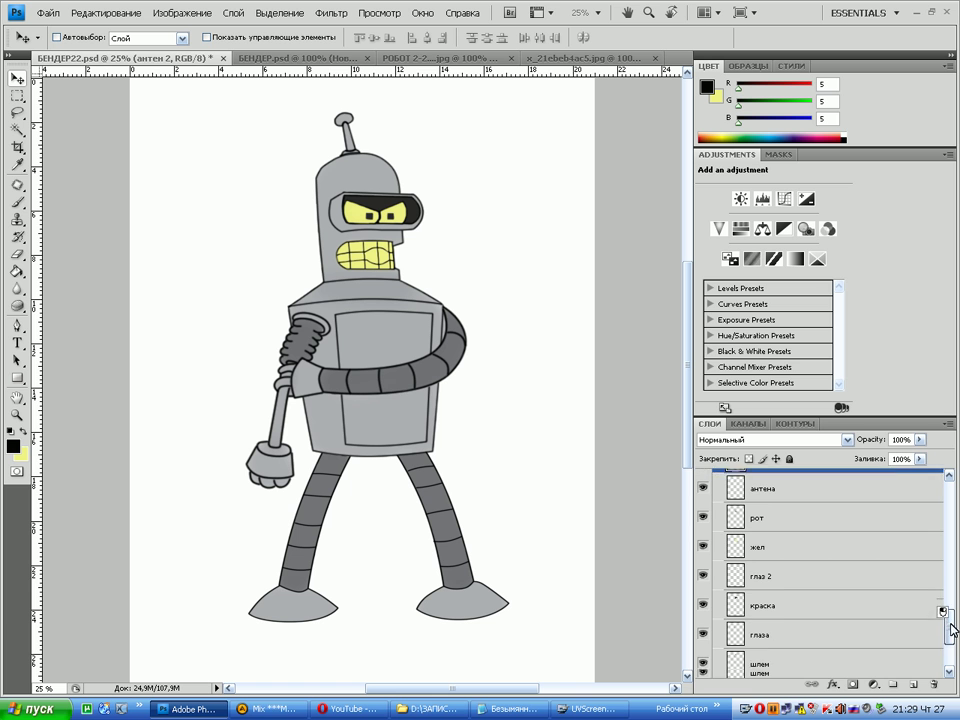
{"action": "left_click", "coordinate": [810, 609]}
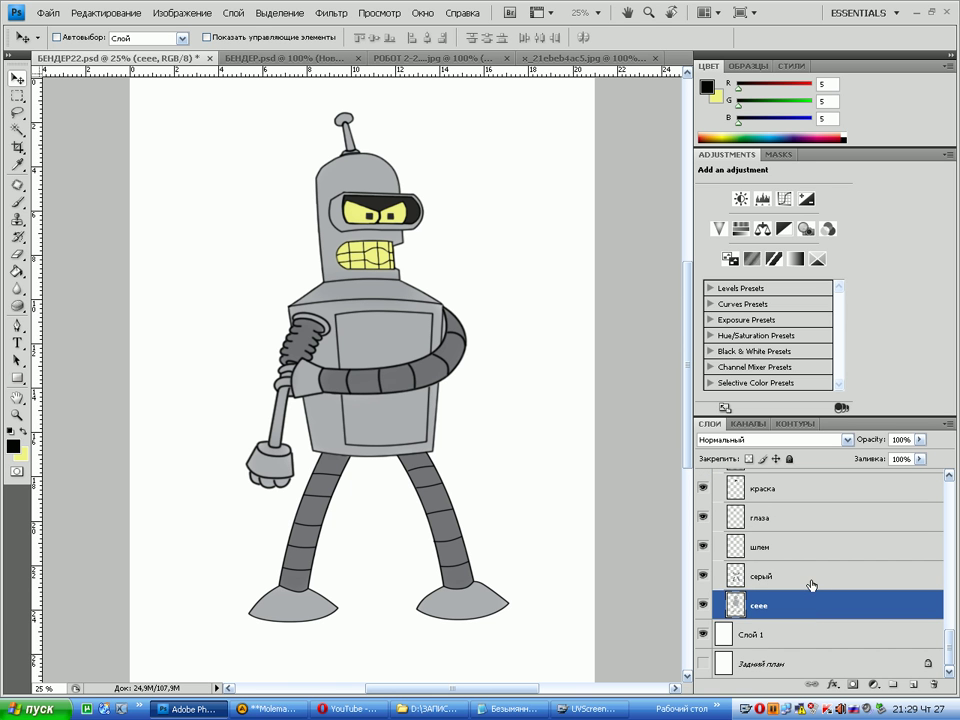
{"action": "left_click", "coordinate": [801, 581]}
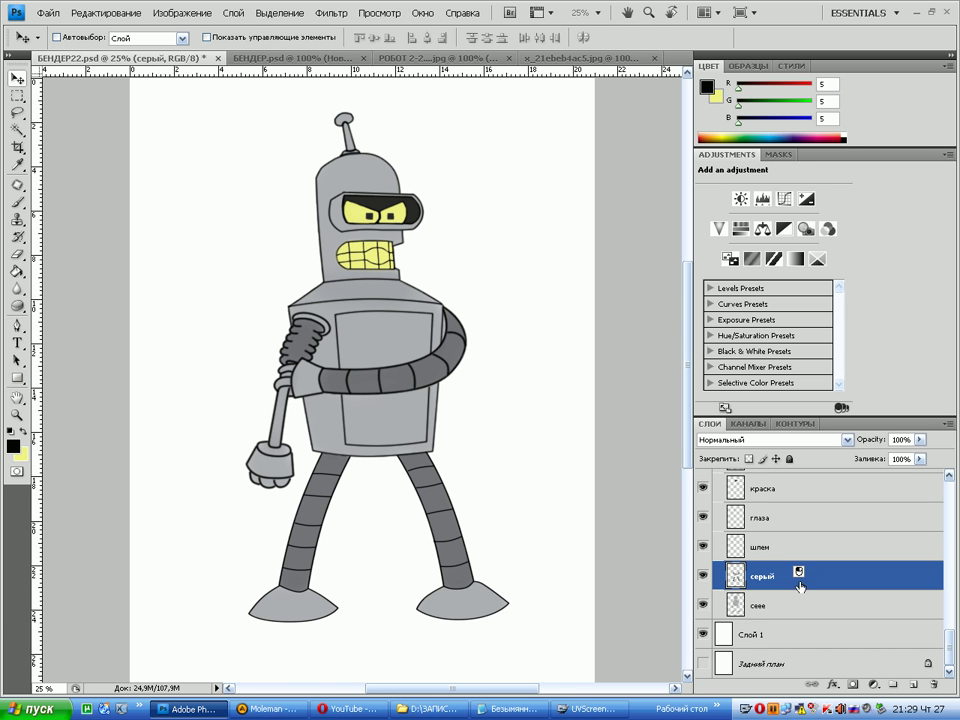
Switch to the Notepad note
{"action": "left_click", "coordinate": [506, 708]}
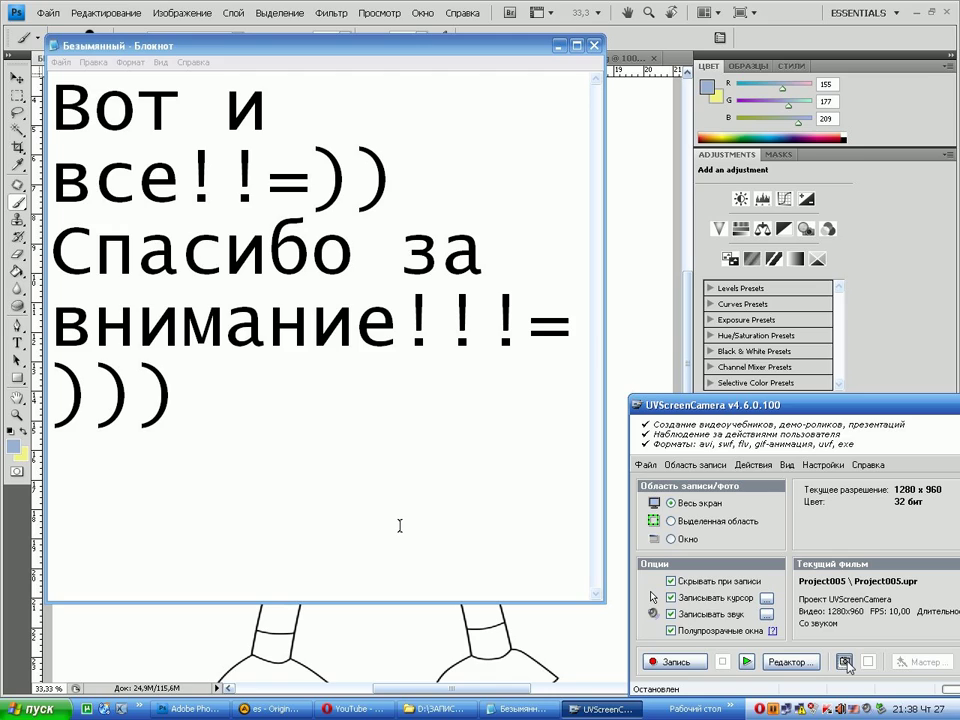